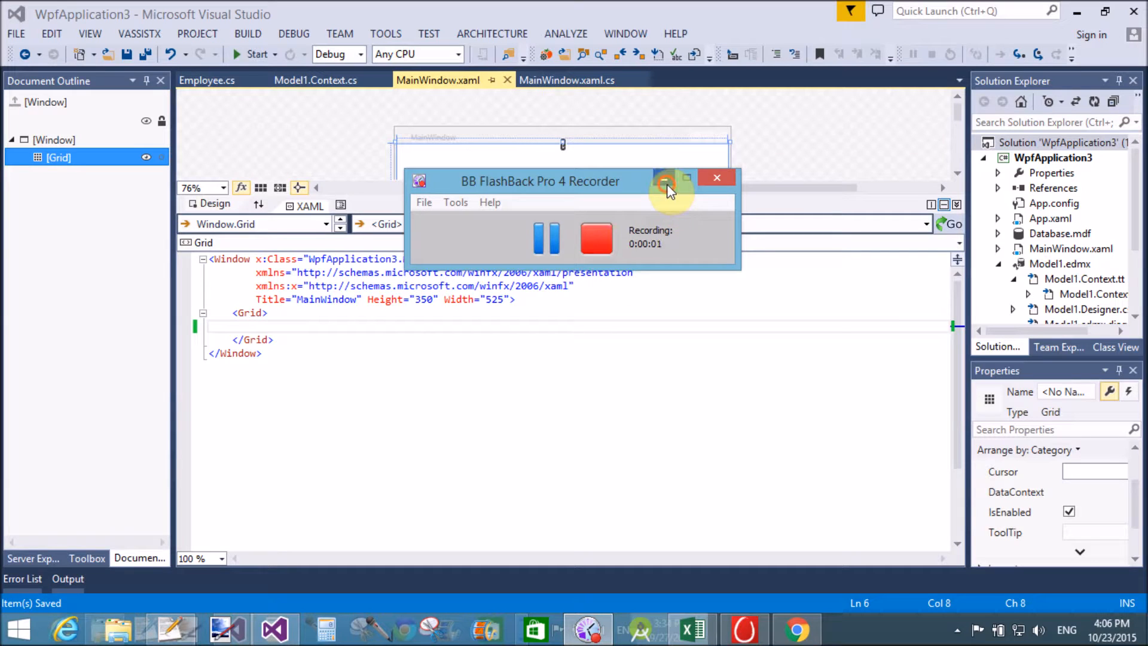
Step: Add a ListView element inside the Grid with a blank line for its items
click(667, 184)
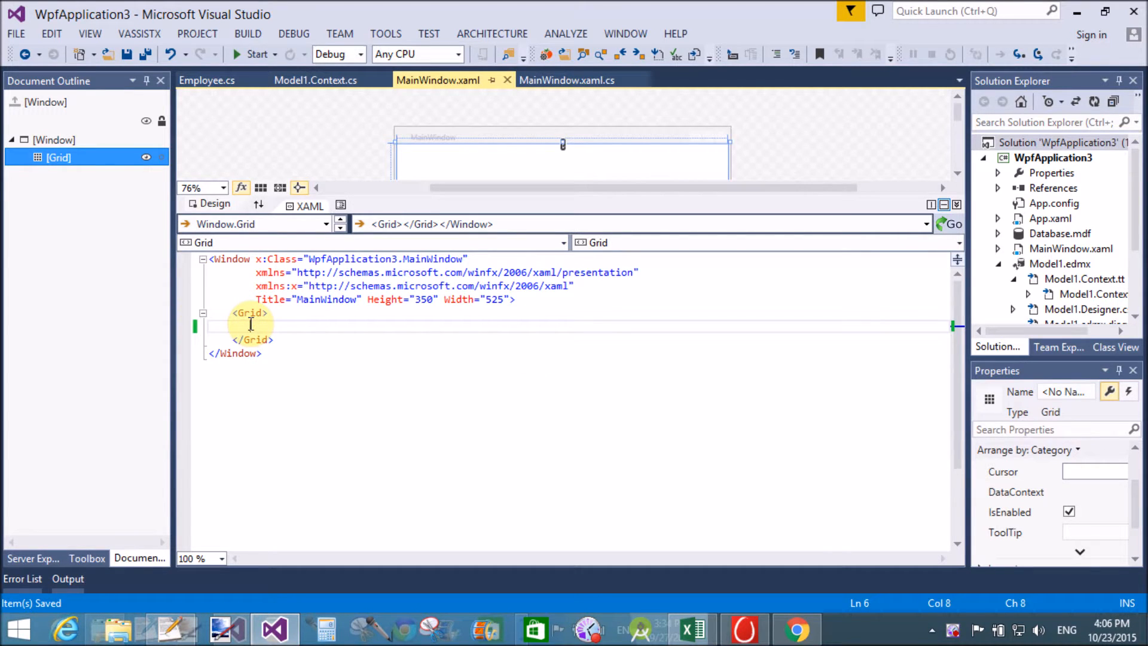
text(<list)
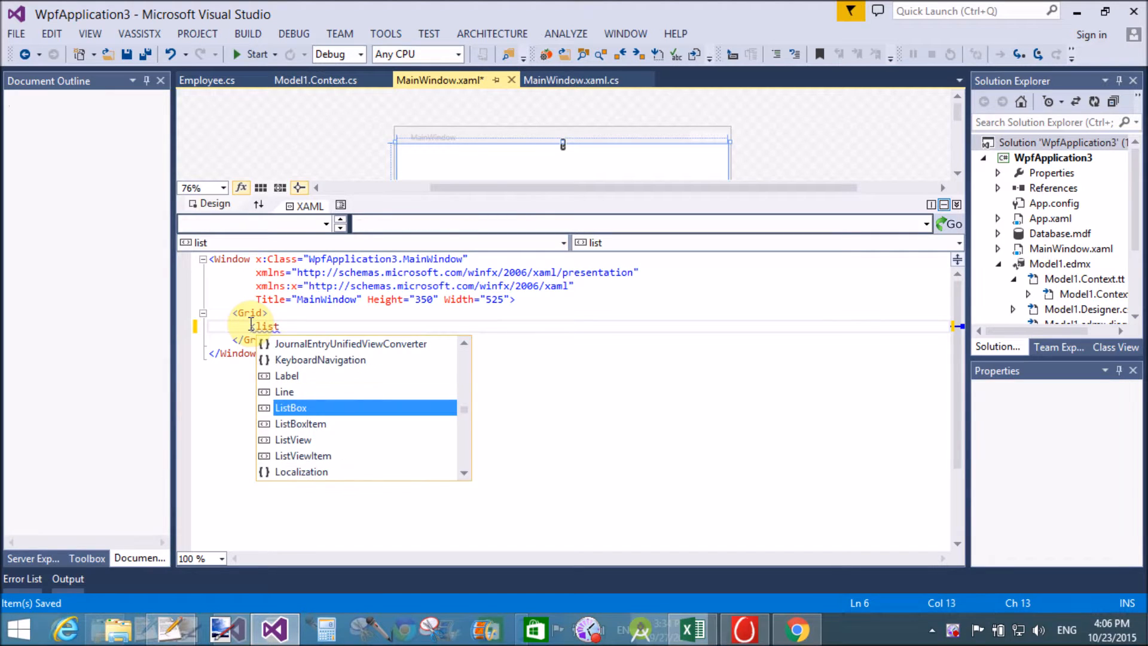
text(view></ListView>)
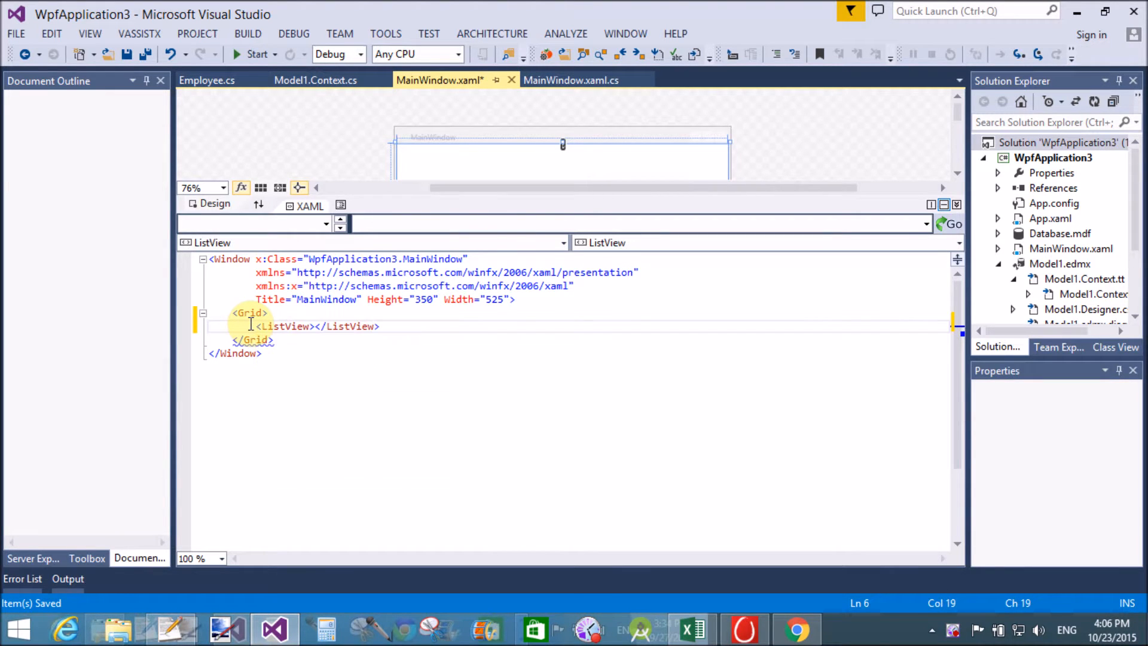
key(Return)
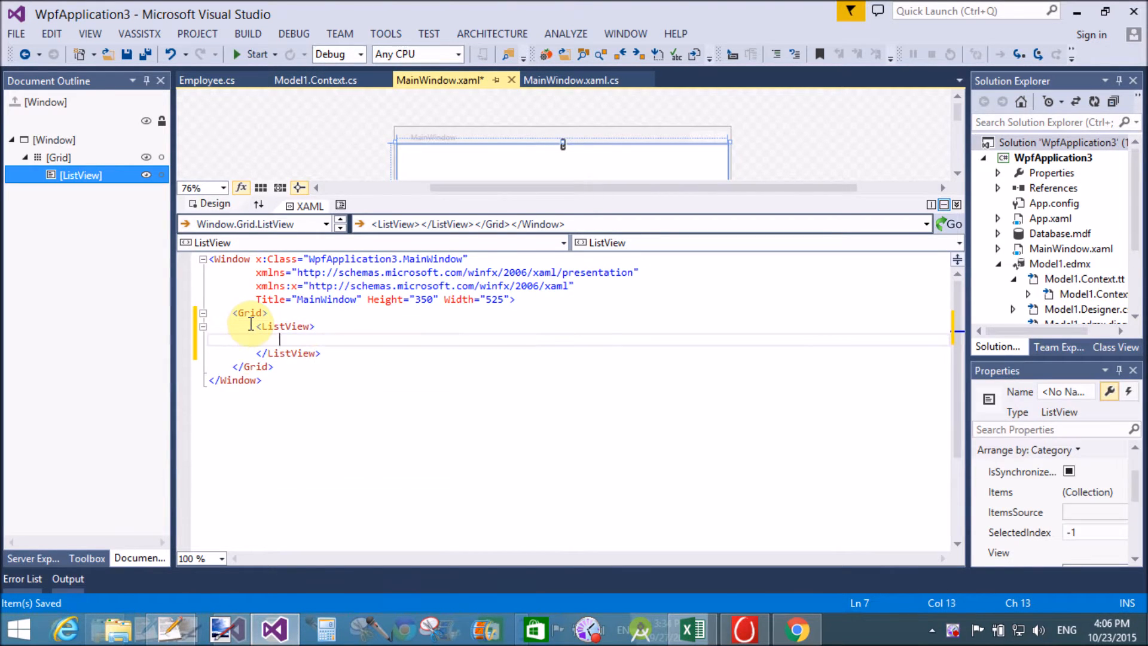
key(Return)
key(Return)
key(Up)
key(Up)
text(<)
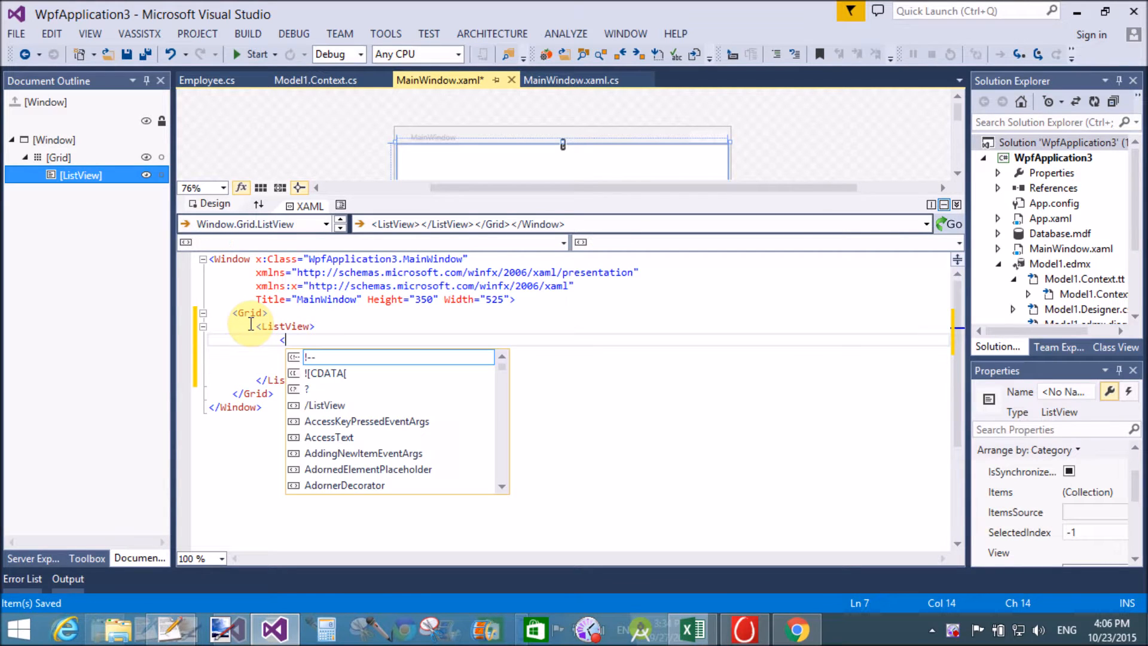
text(listvi)
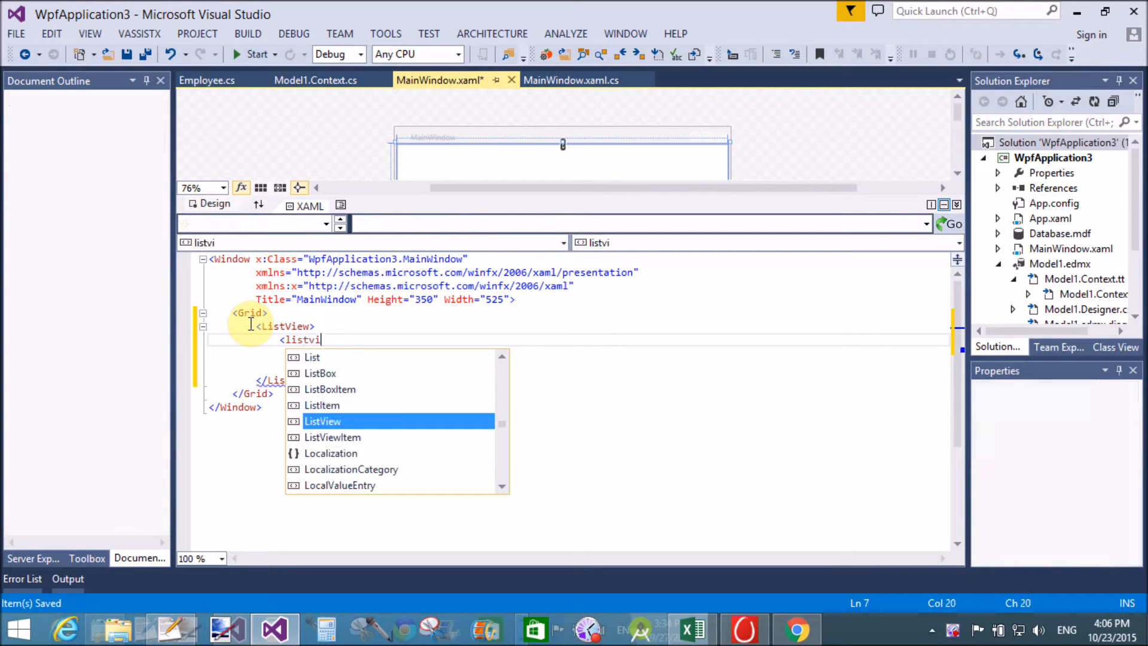
text(ewite)
Step: Add a first ListViewItem showing the text Apple and start a line for the next item
key(Tab)
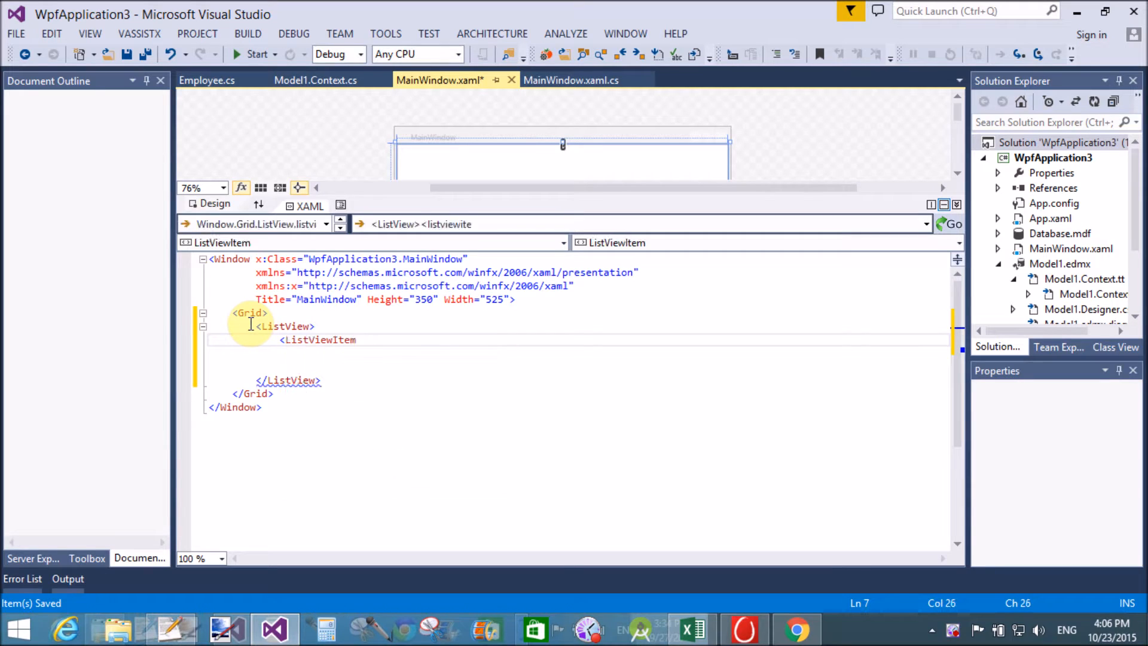
text(>)
key(Return)
key(Return)
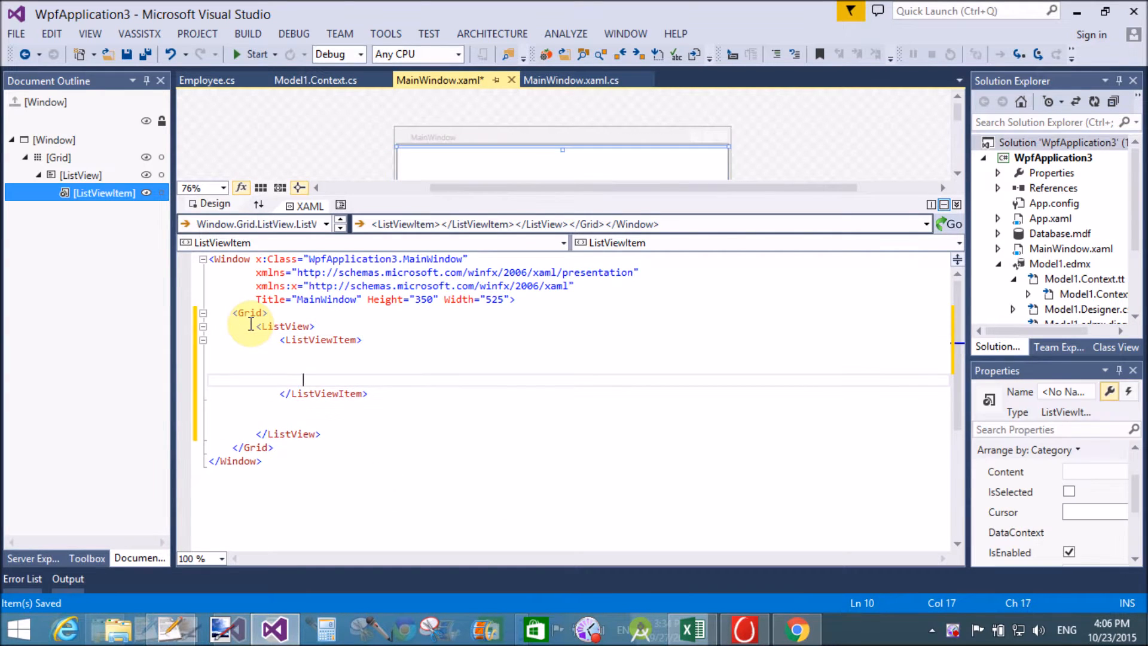
key(Up)
key(Up)
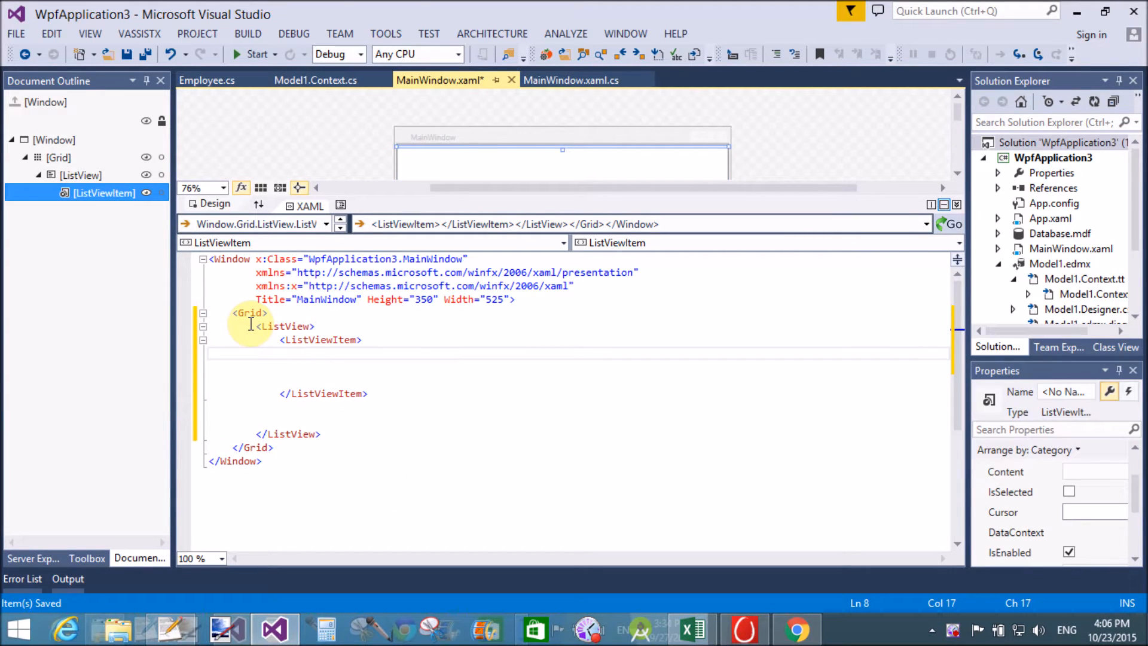
text(Apple)
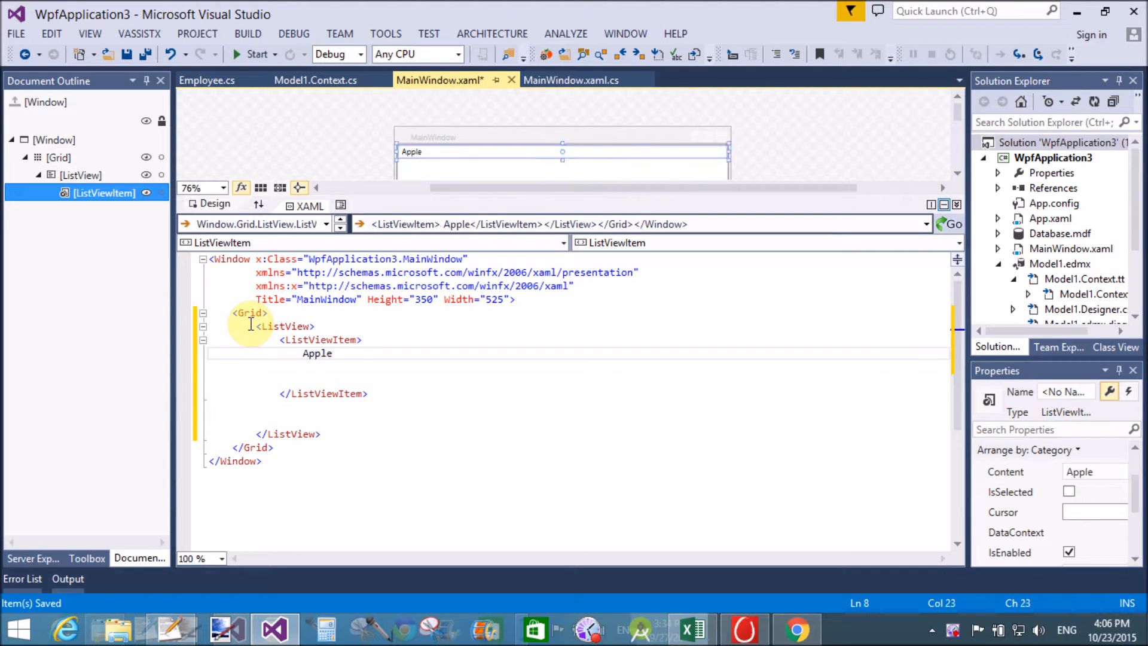
key(Delete)
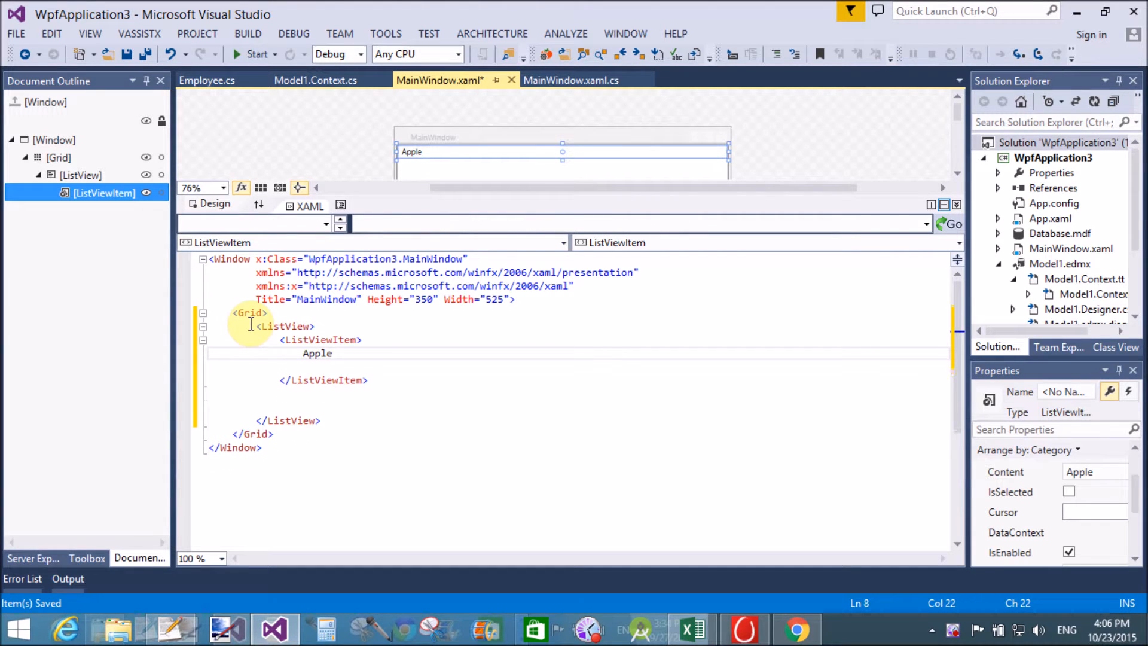
click(380, 379)
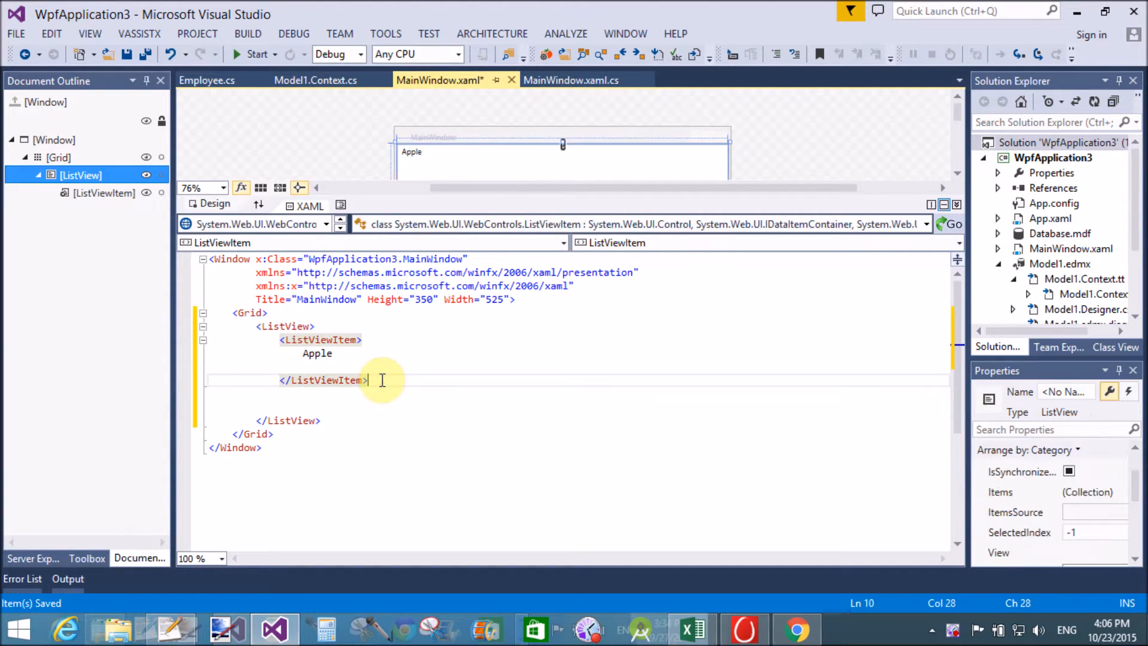
key(Return)
text(</)
Step: Add a second ListViewItem showing the text Mango below the Apple item
key(BackSpace)
key(BackSpace)
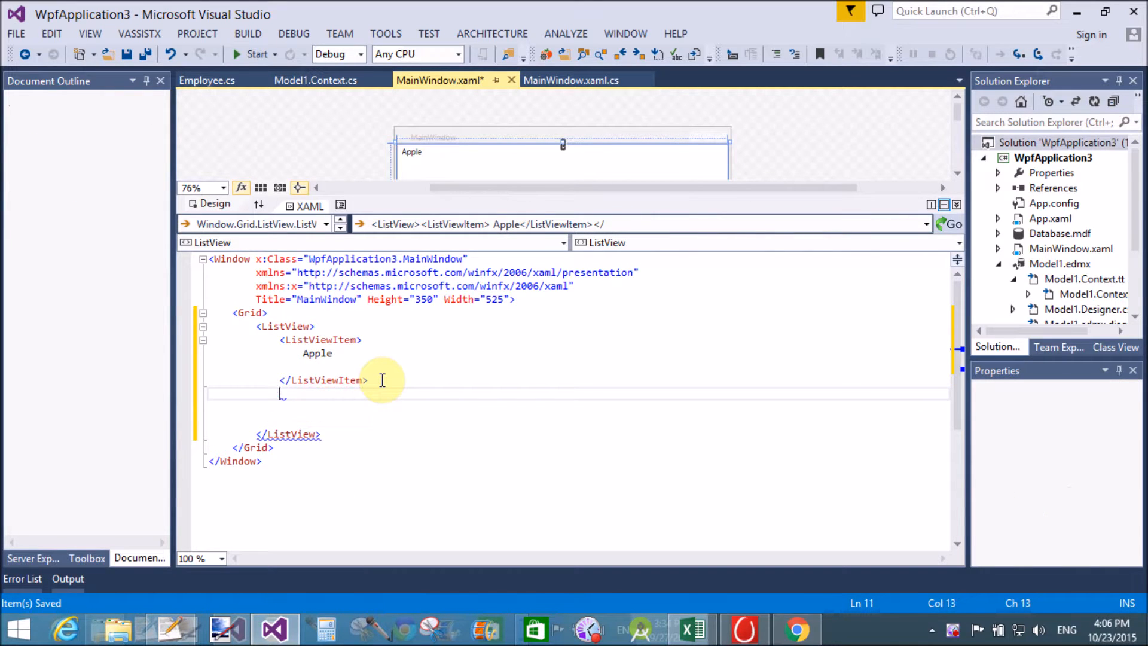
text(<)
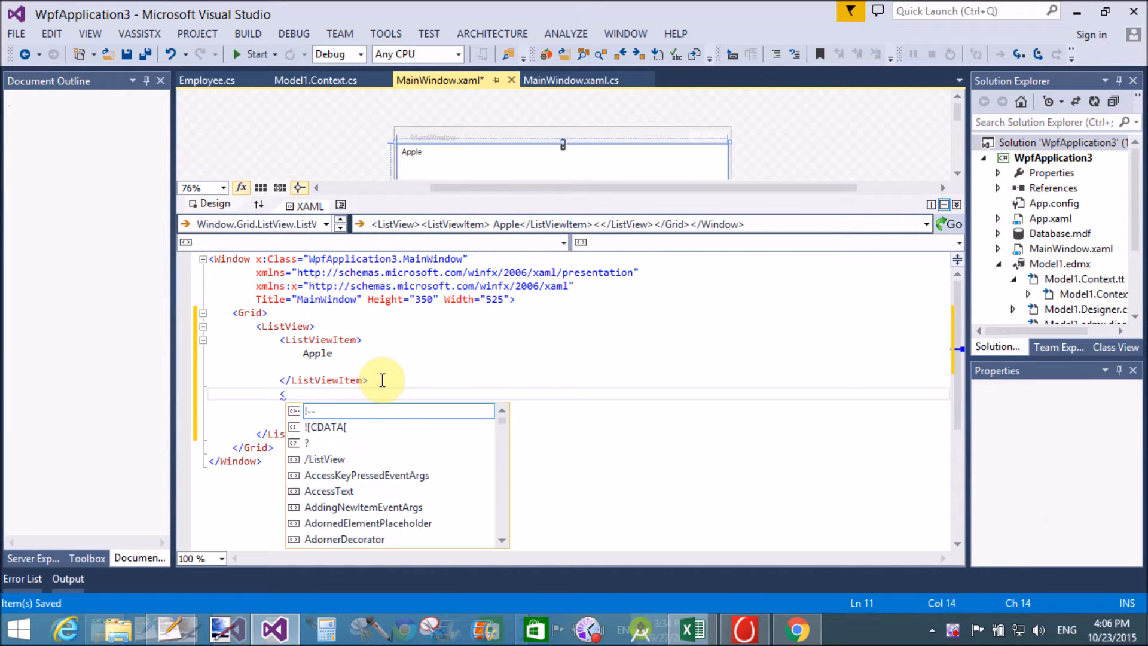
text(listview)
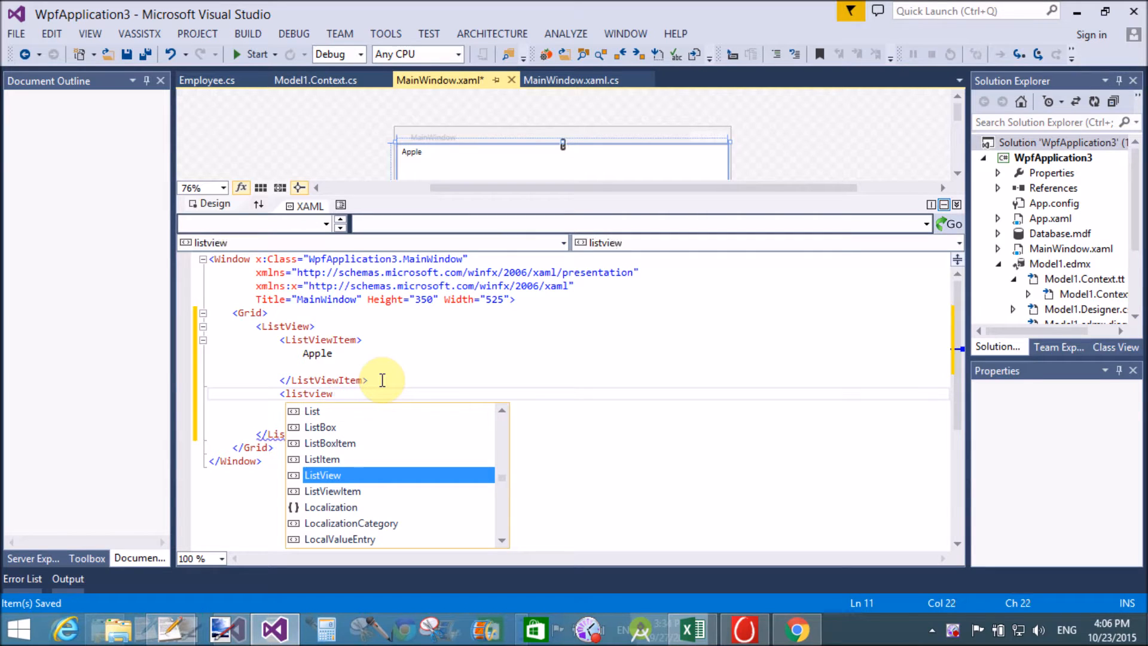
key(Down)
key(Tab)
text(>)
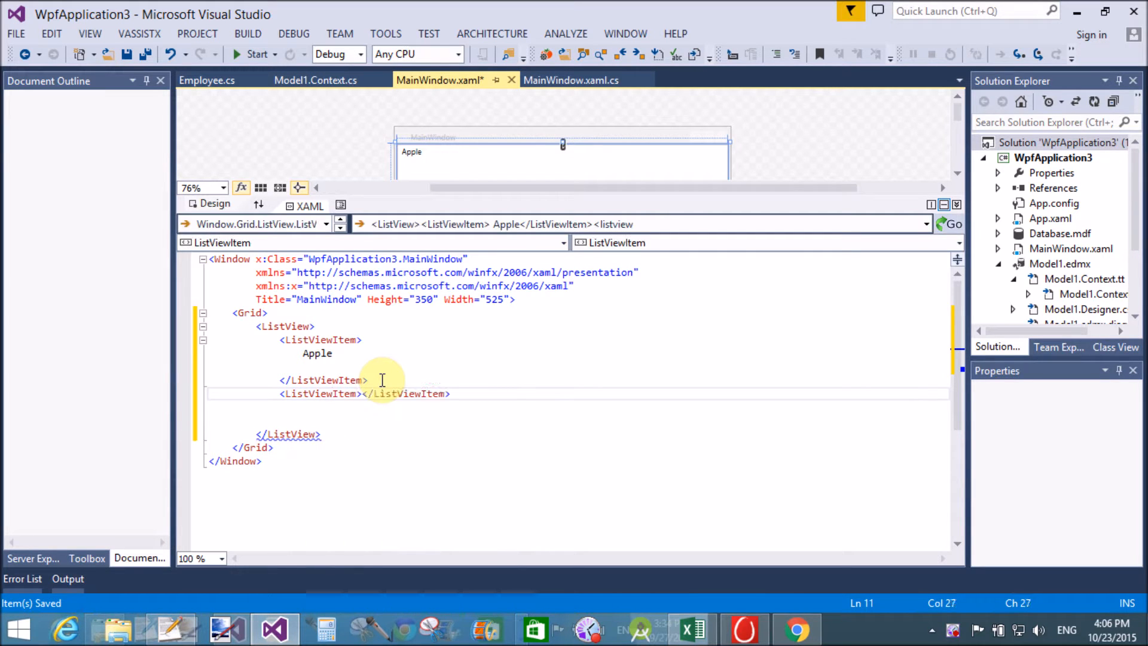
key(Return)
key(Return)
key(Up)
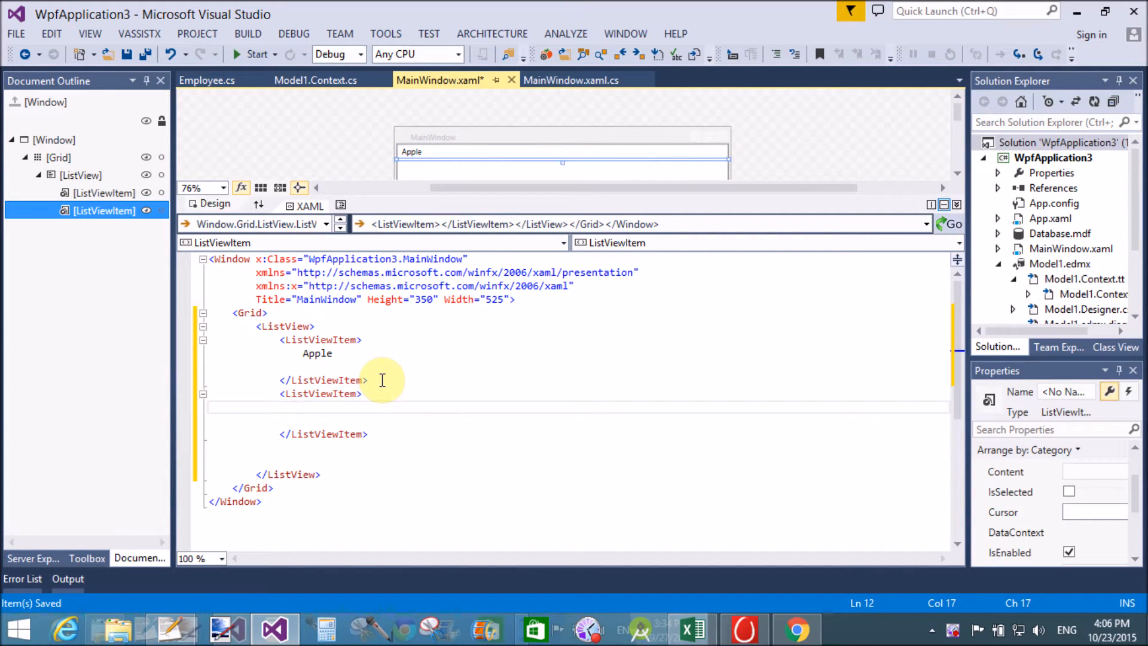
text(Mango)
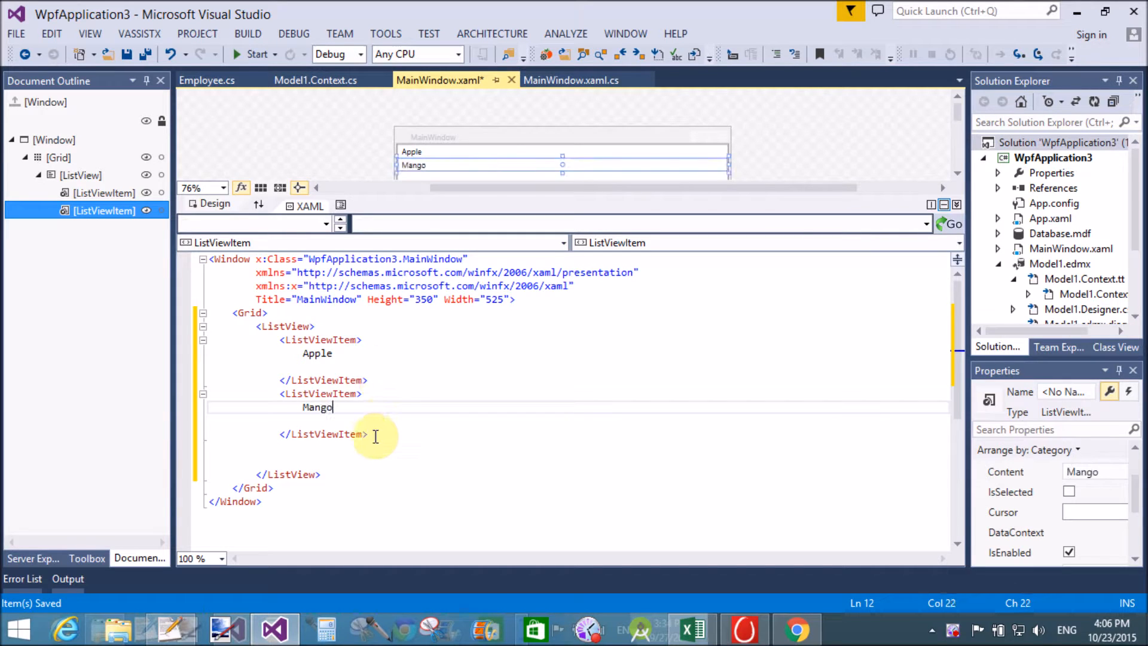
click(374, 434)
key(Return)
text(<g)
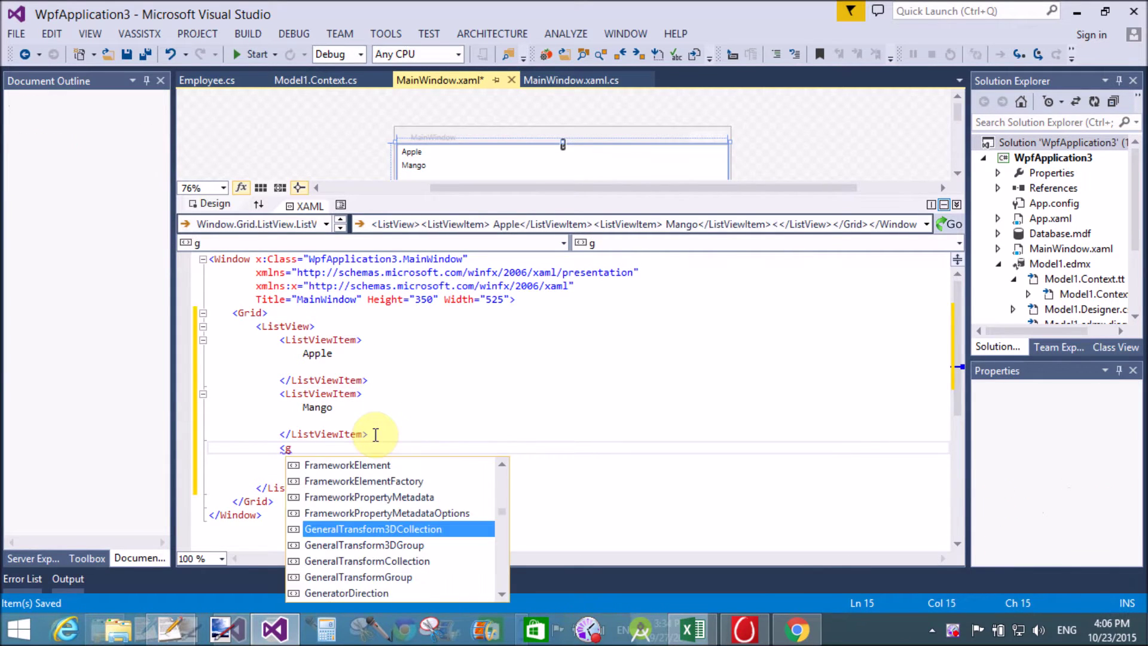
Step: Add a third ListViewItem showing the text Grapes
key(BackSpace)
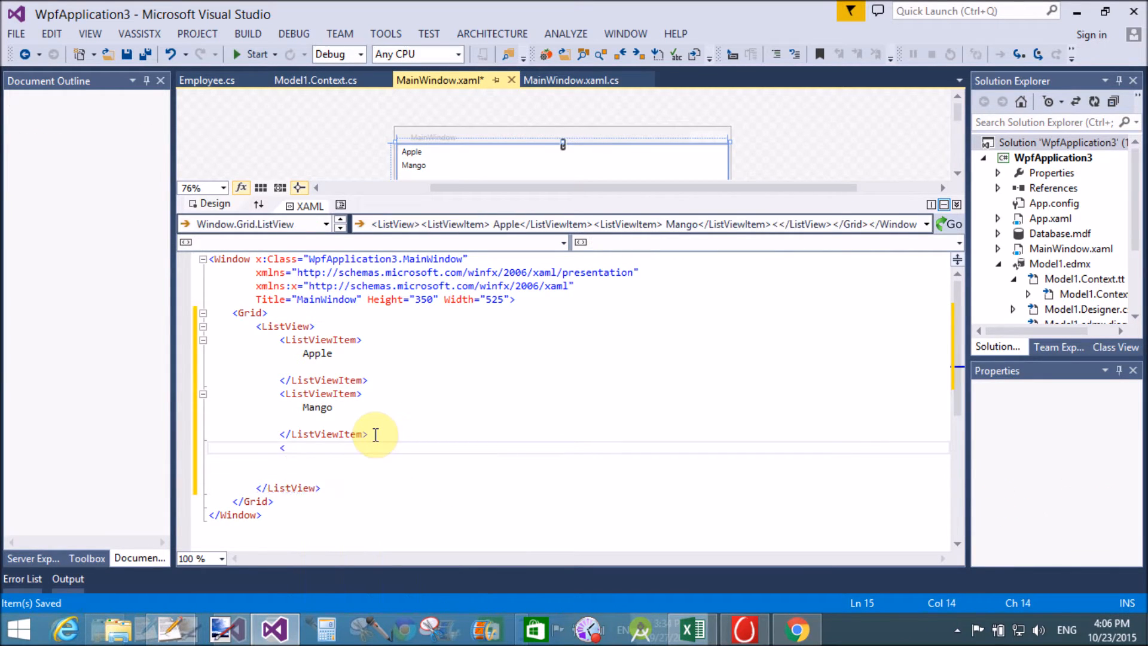
text(<listview)
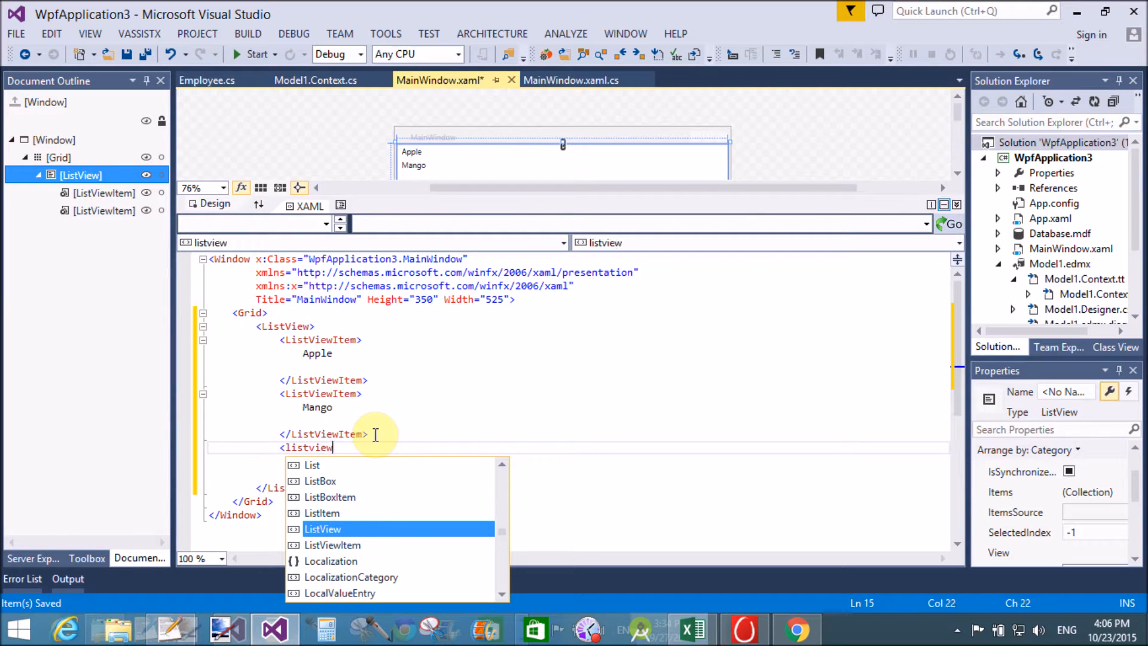
text(item>)
key(Return)
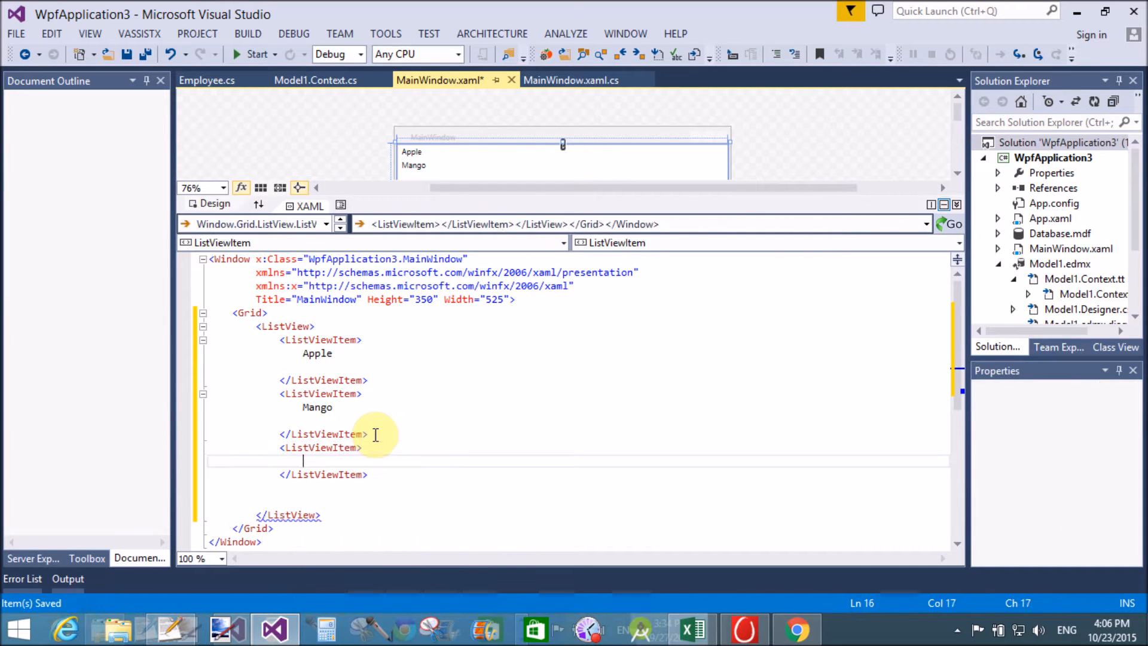
key(Return)
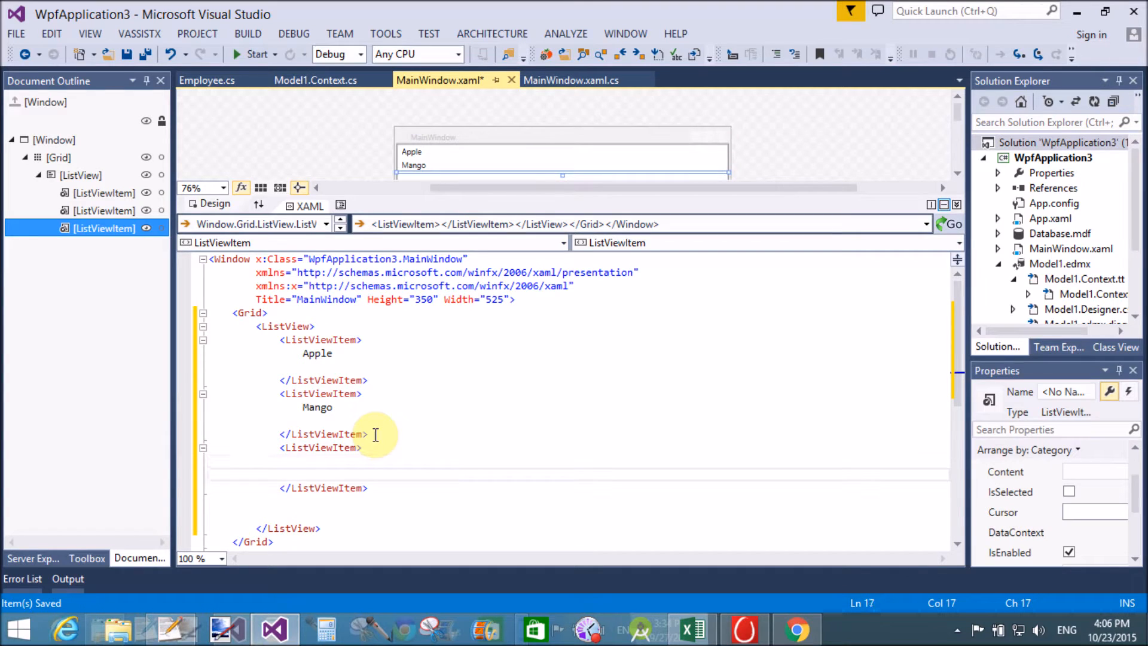
text(Grapes)
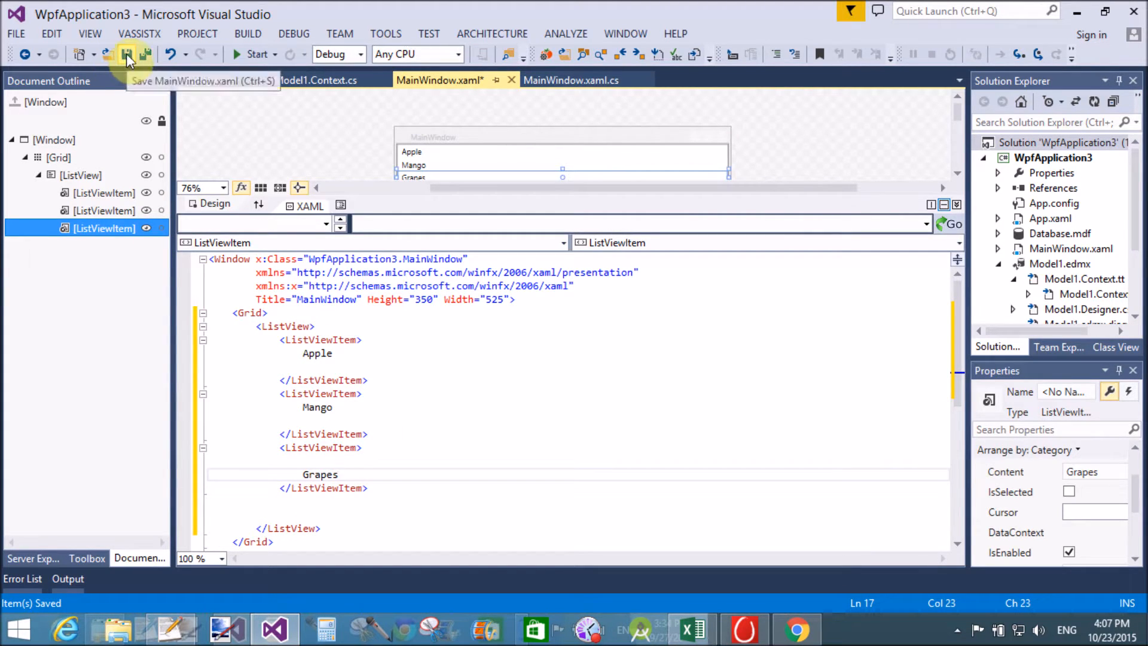
click(958, 628)
Step: Save the XAML, run the app to check the Apple/Mango/Grapes list, then close the window
click(834, 419)
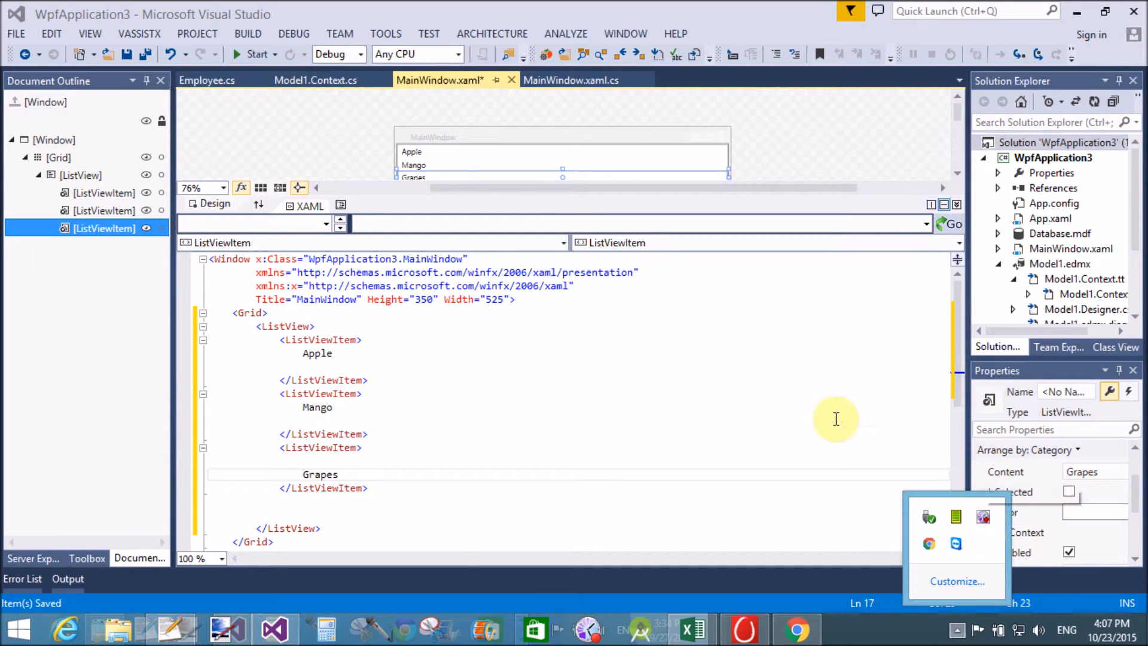
click(125, 55)
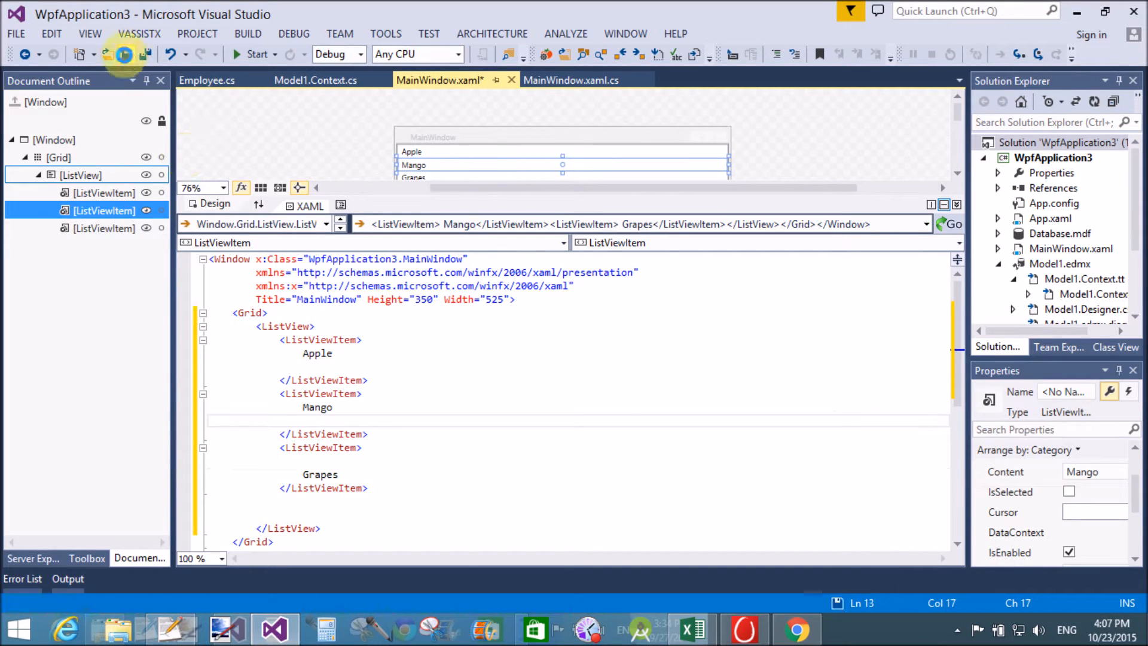
click(251, 55)
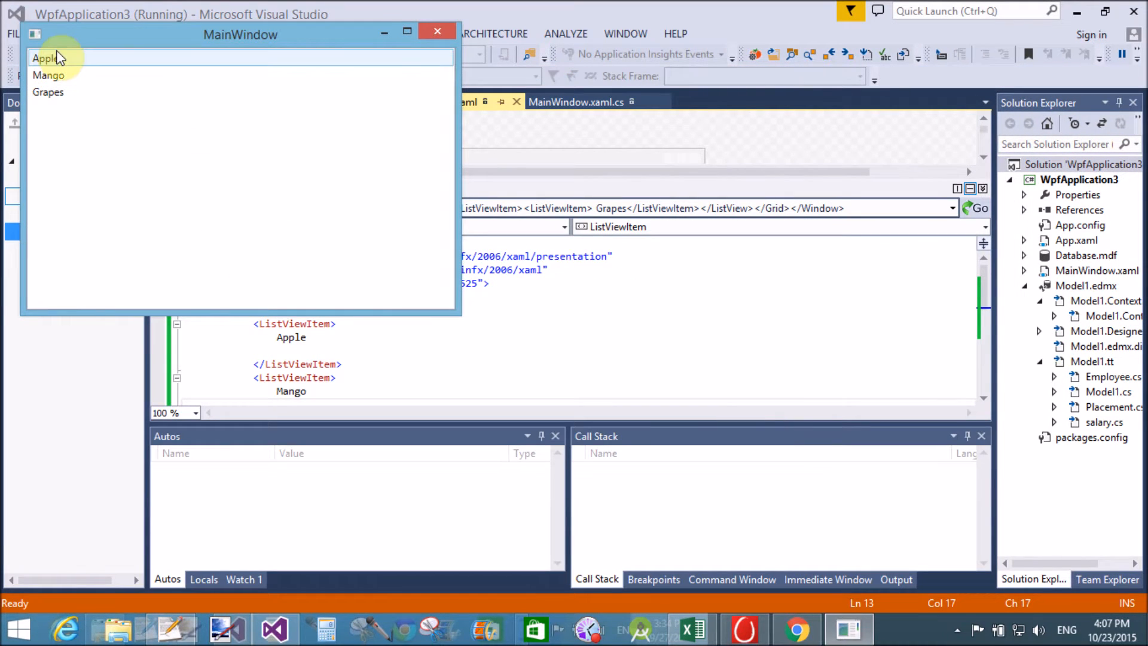
click(50, 59)
click(50, 75)
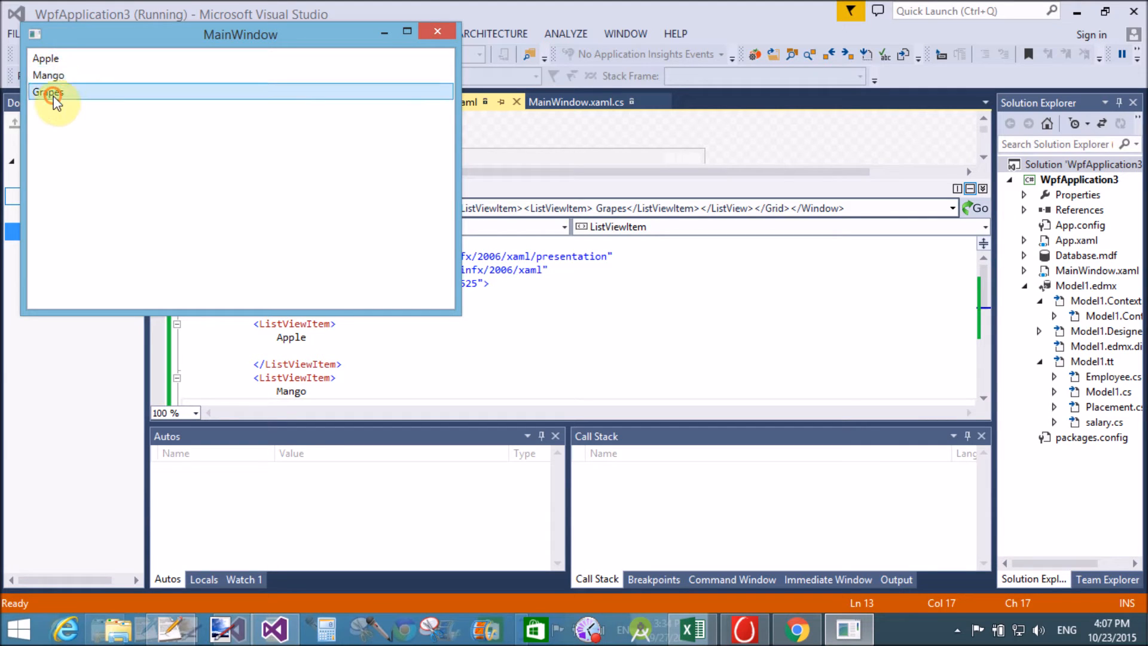
click(438, 33)
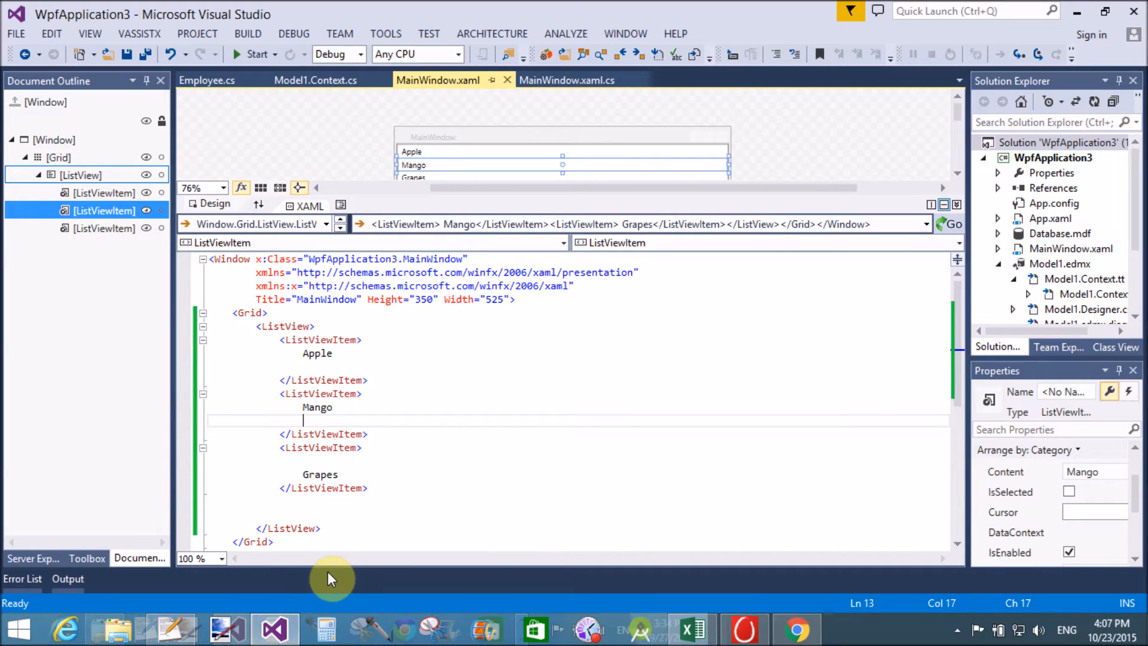
Step: Bring Chrome forward and run a Google search for Apple in a new tab
click(796, 630)
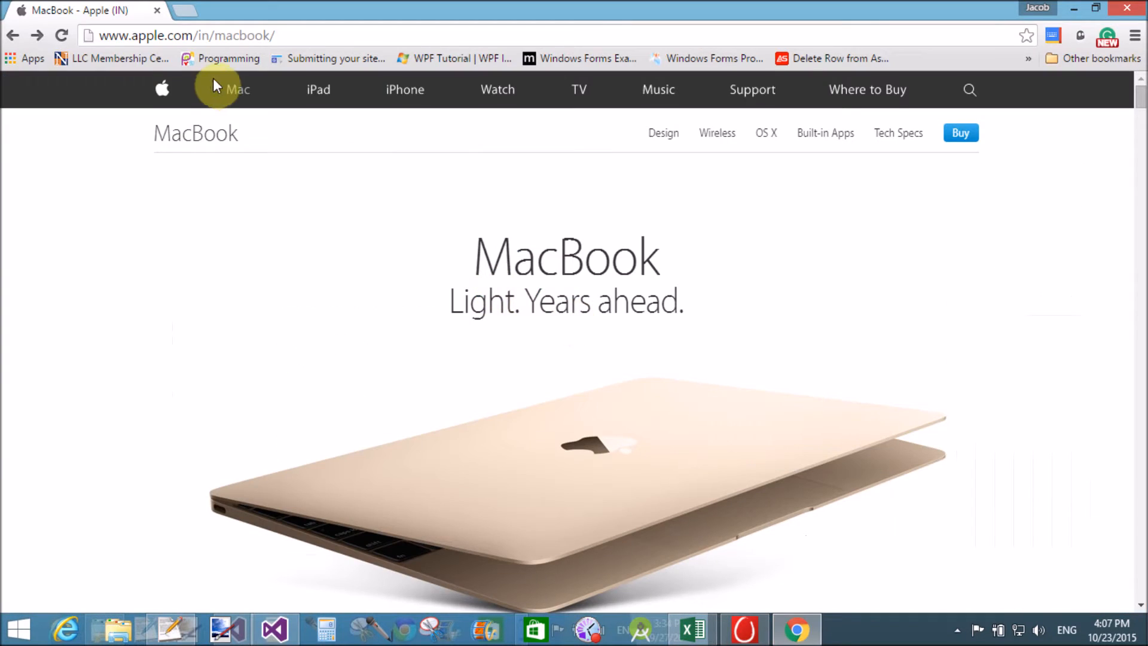
click(182, 11)
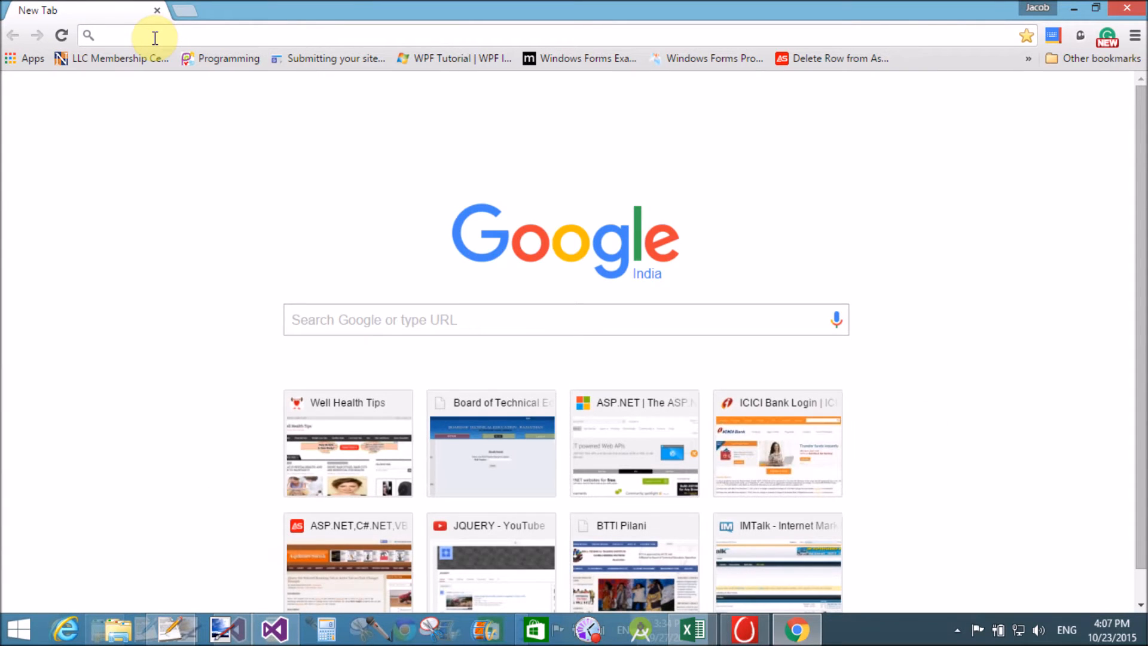
text(Apple)
key(Return)
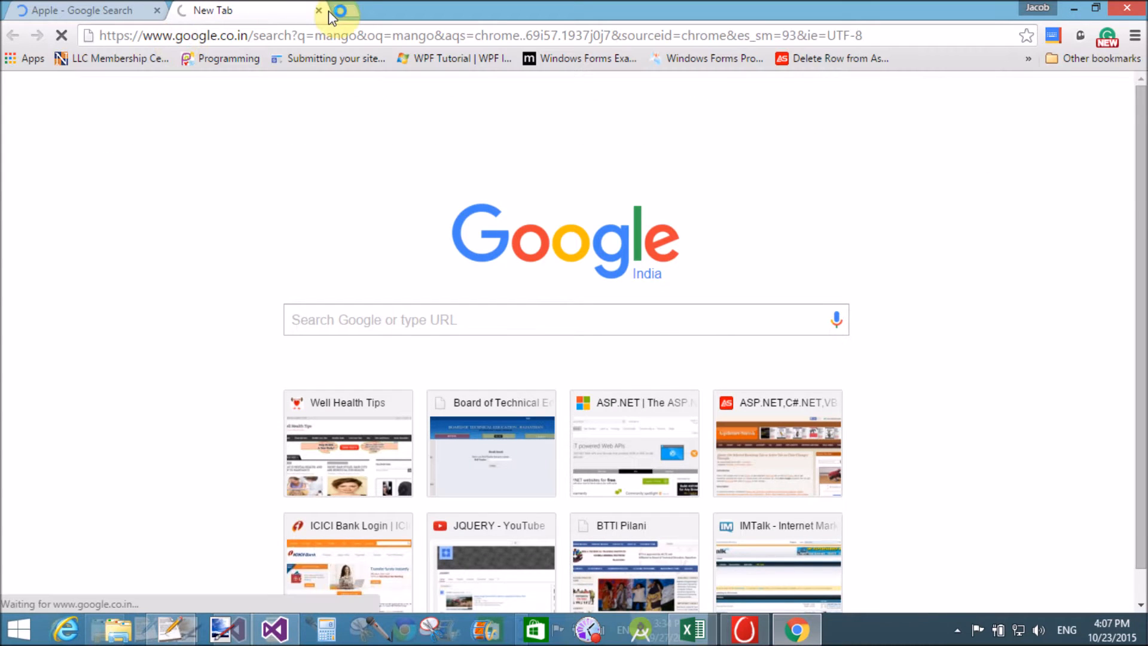
Step: Search for grapes in another tab, then return via the mango tab to the Apple results
click(339, 11)
text(gr)
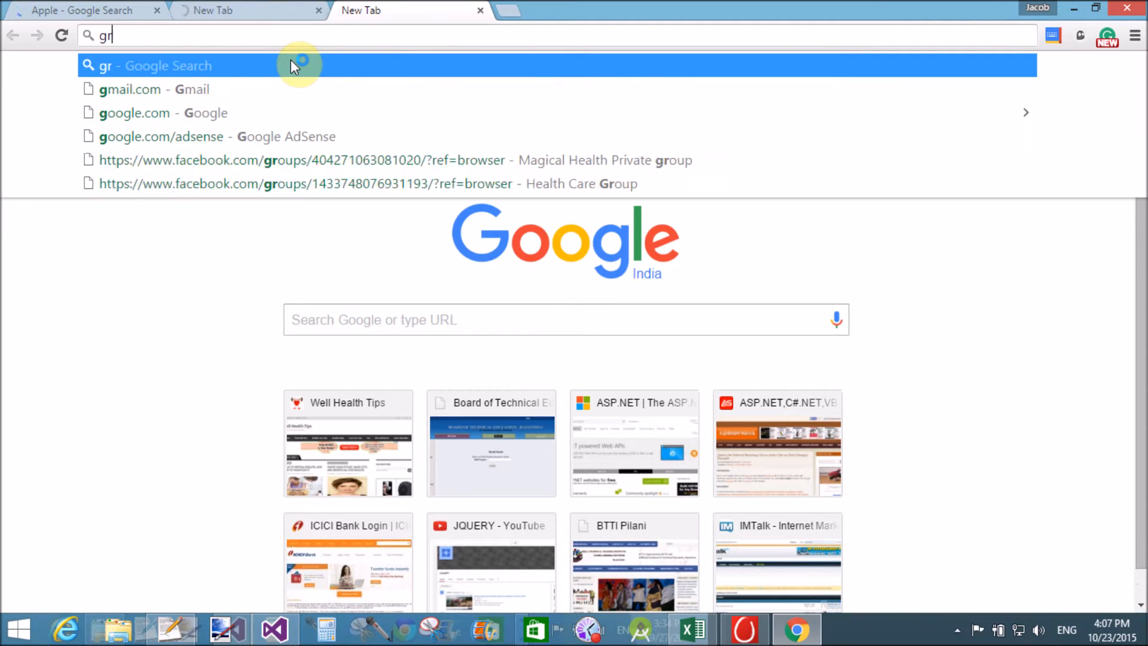
text(apes)
key(Return)
click(213, 9)
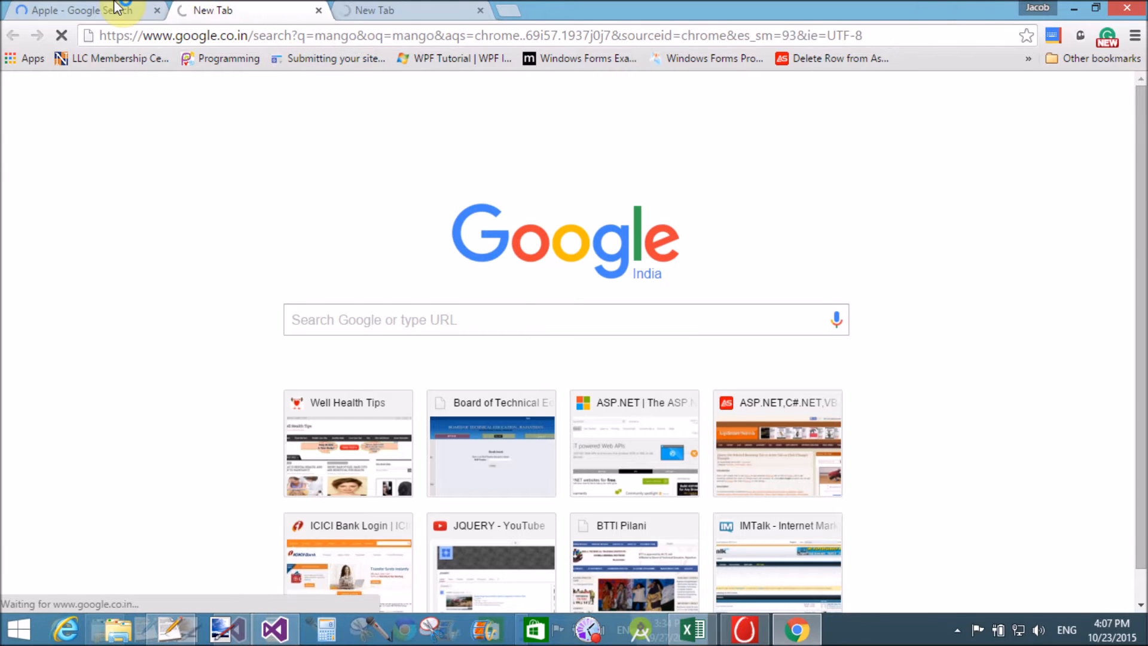
click(80, 10)
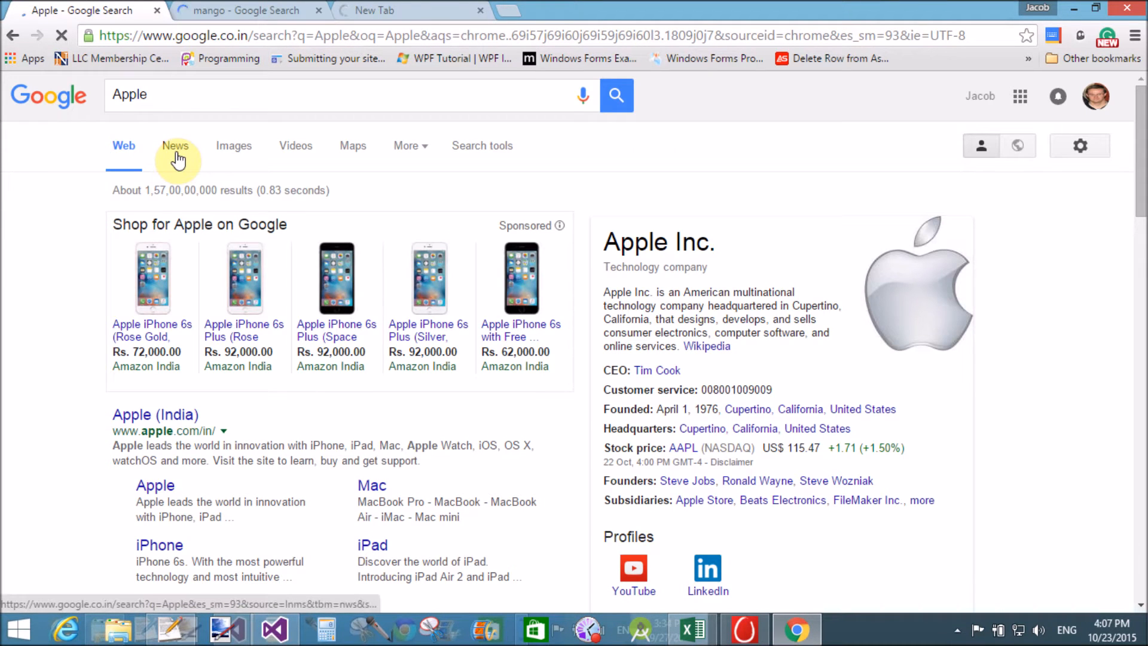
Step: Switch the mango and grapes searches to Google image results
click(160, 94)
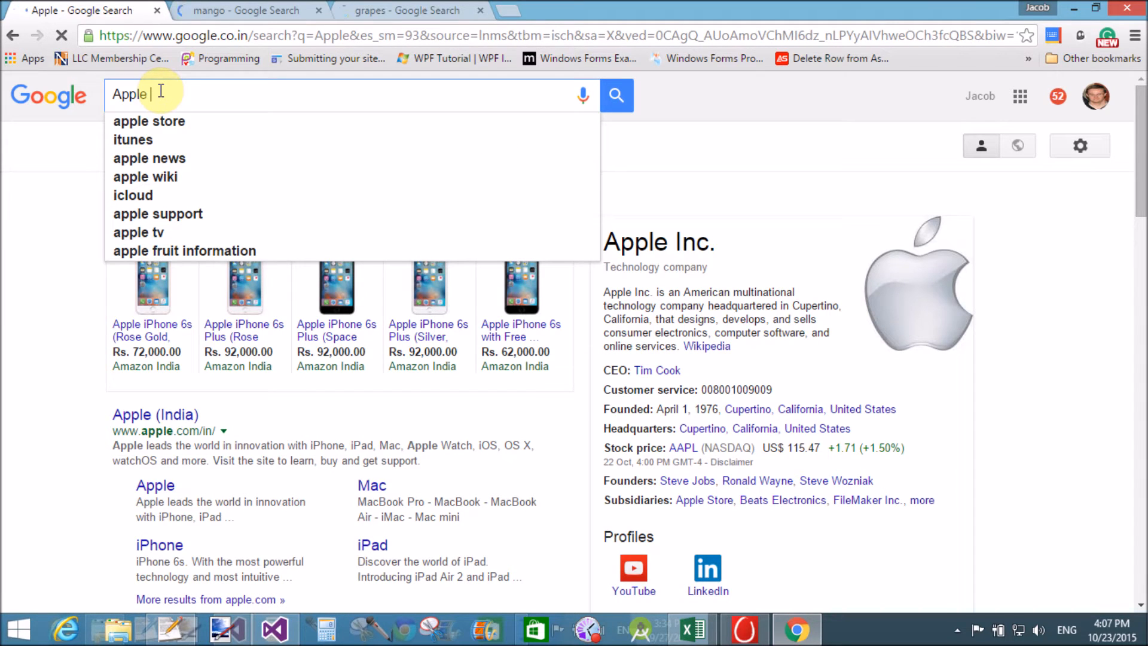
click(225, 11)
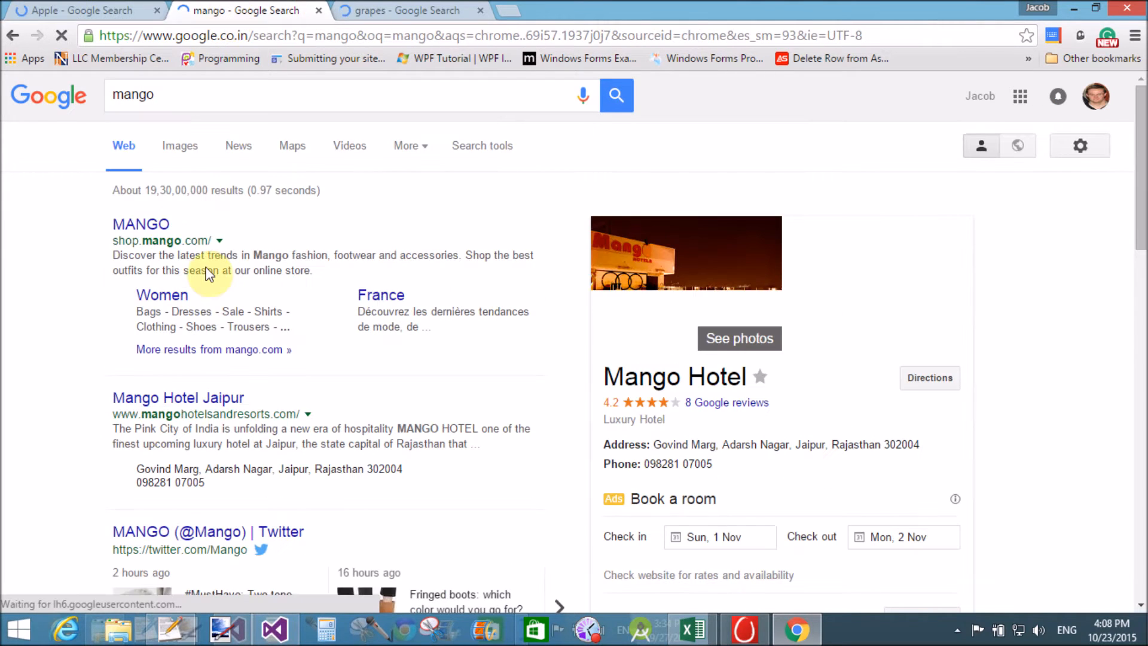
click(180, 146)
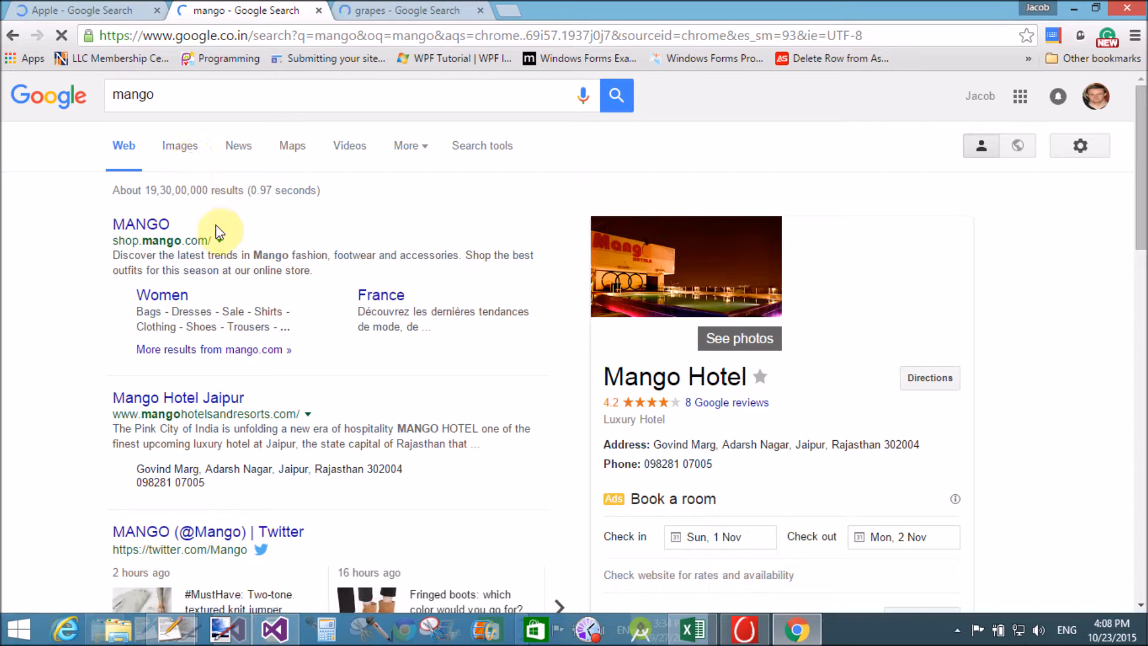
click(377, 10)
click(179, 146)
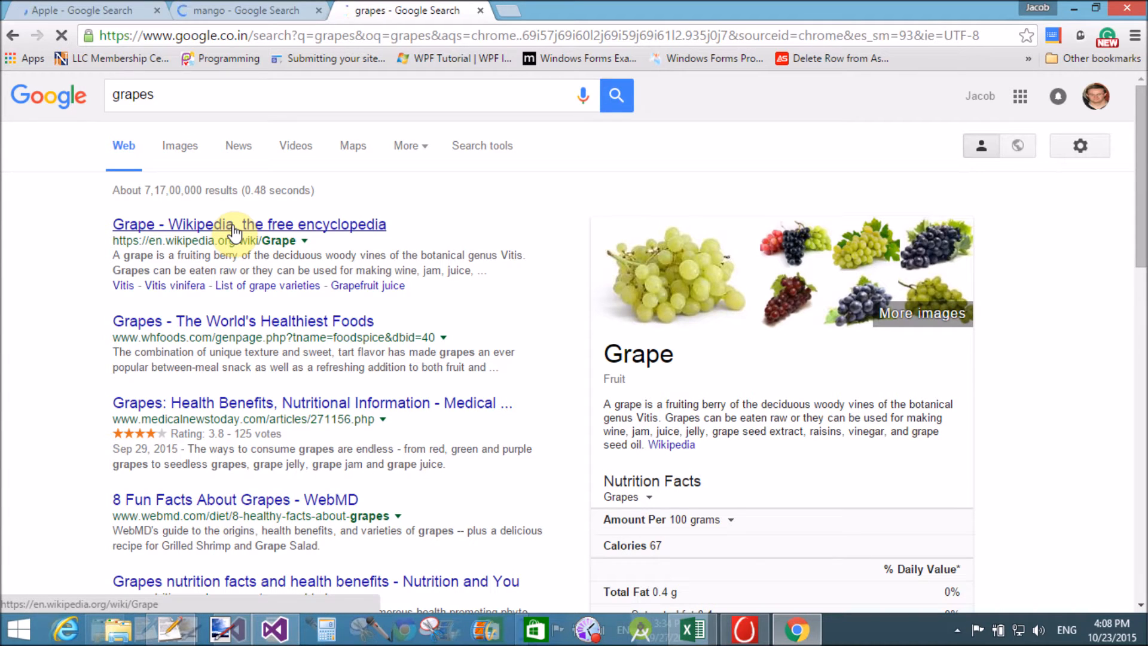
Step: Narrow the Apple image search to 'Apple fruit icon' and review the mango and grapes images
click(239, 12)
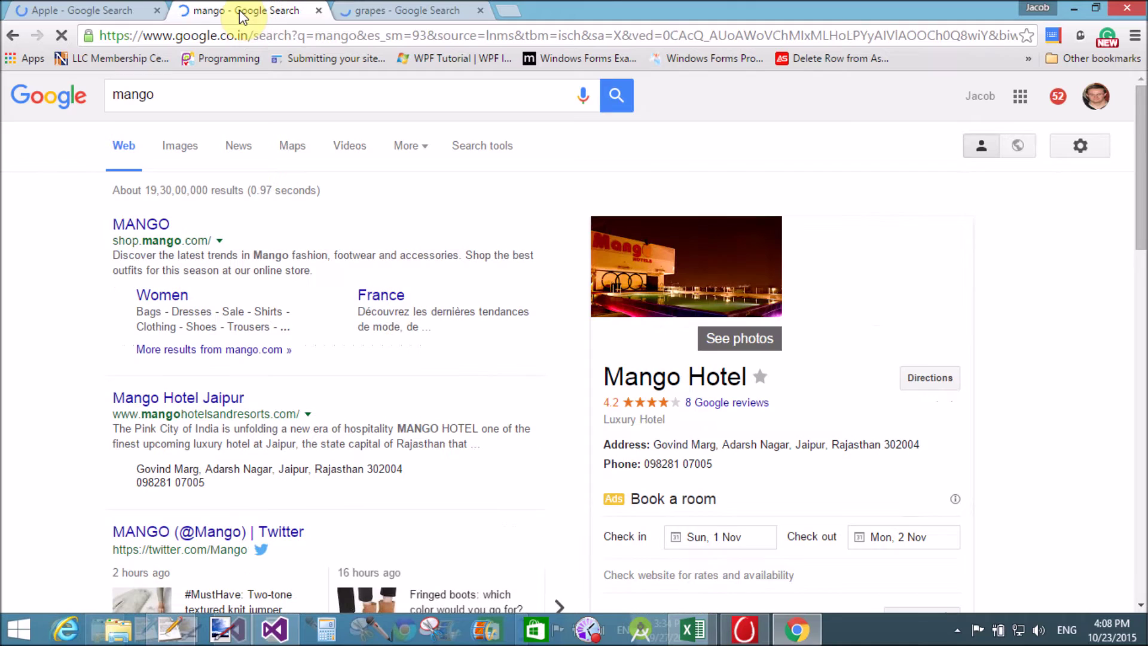
click(117, 10)
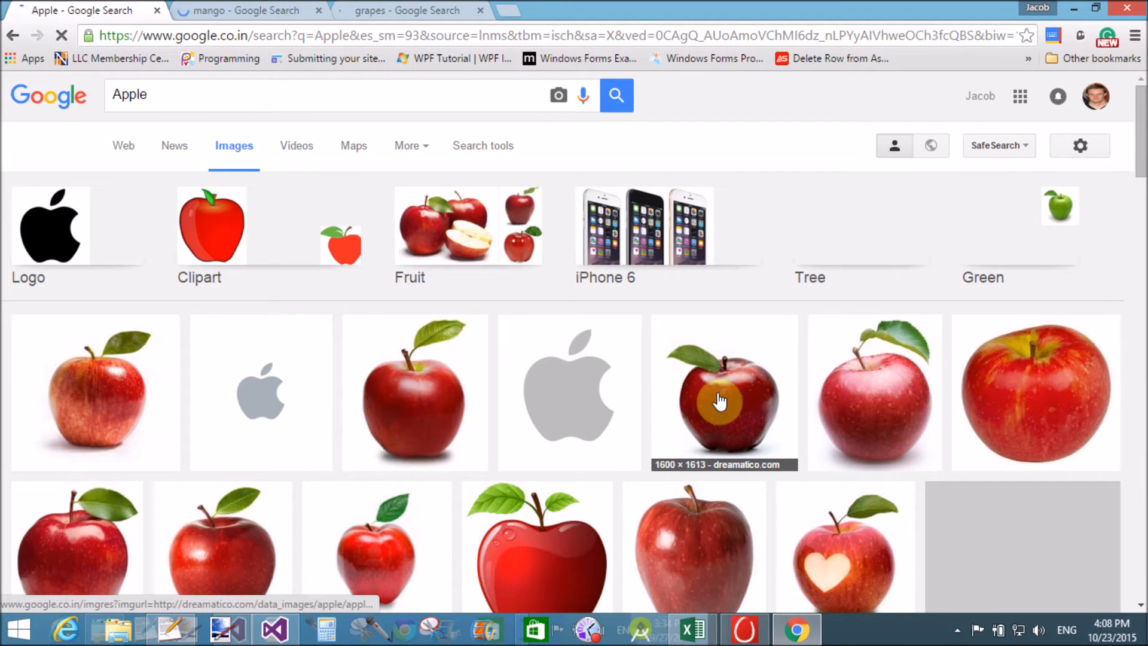
click(191, 97)
text(fruit icon)
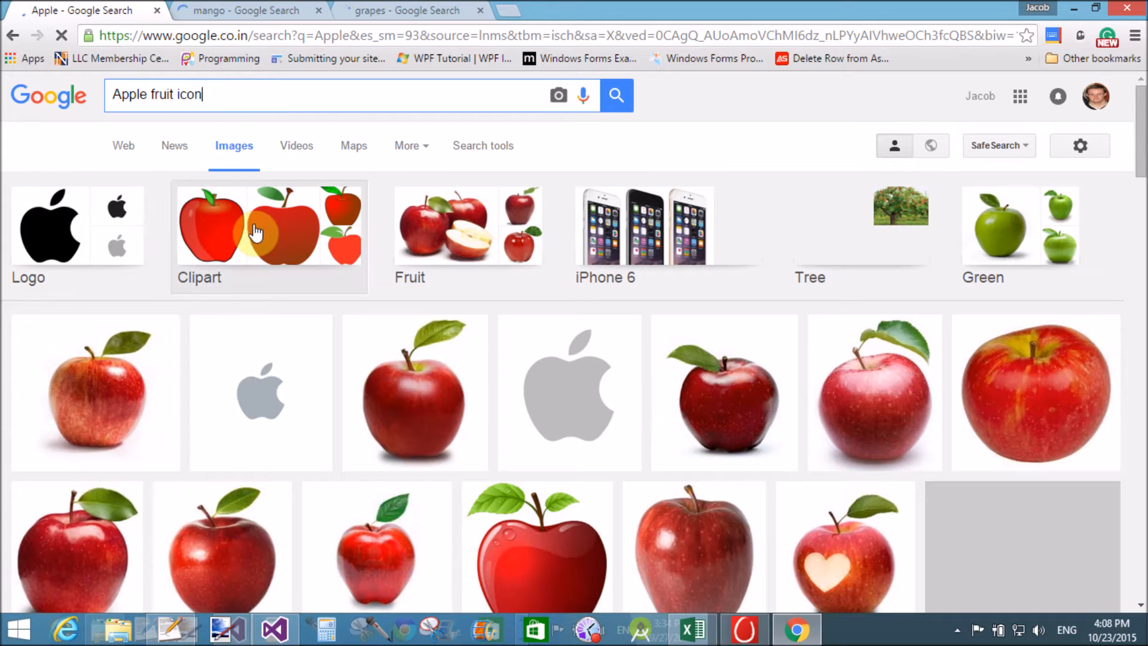
click(218, 13)
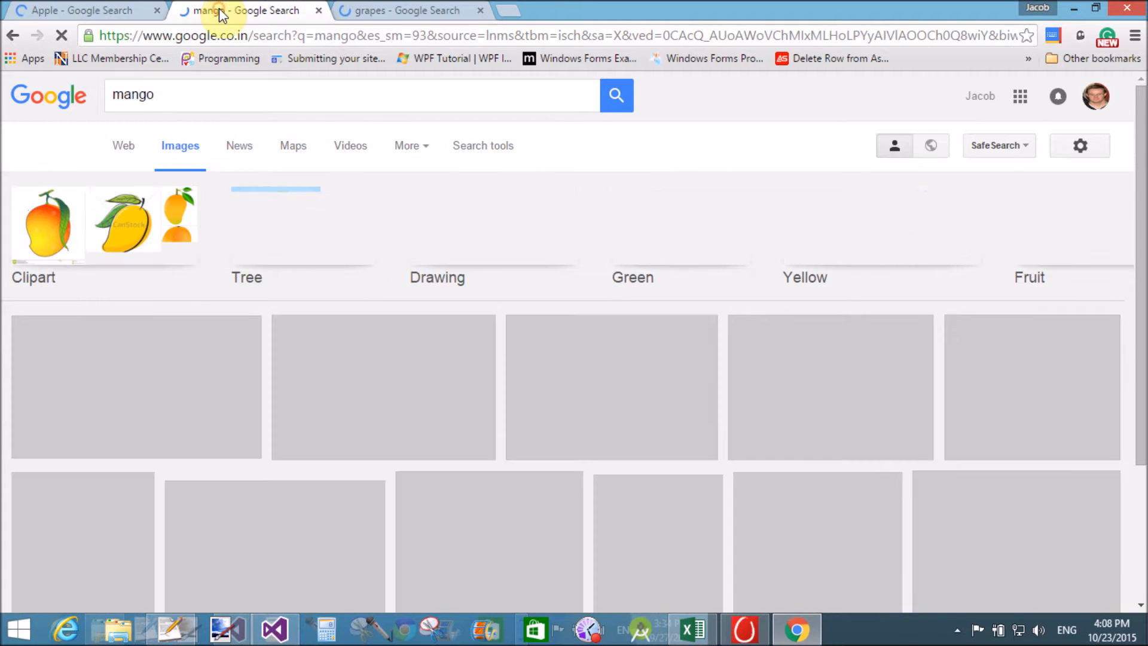
click(408, 10)
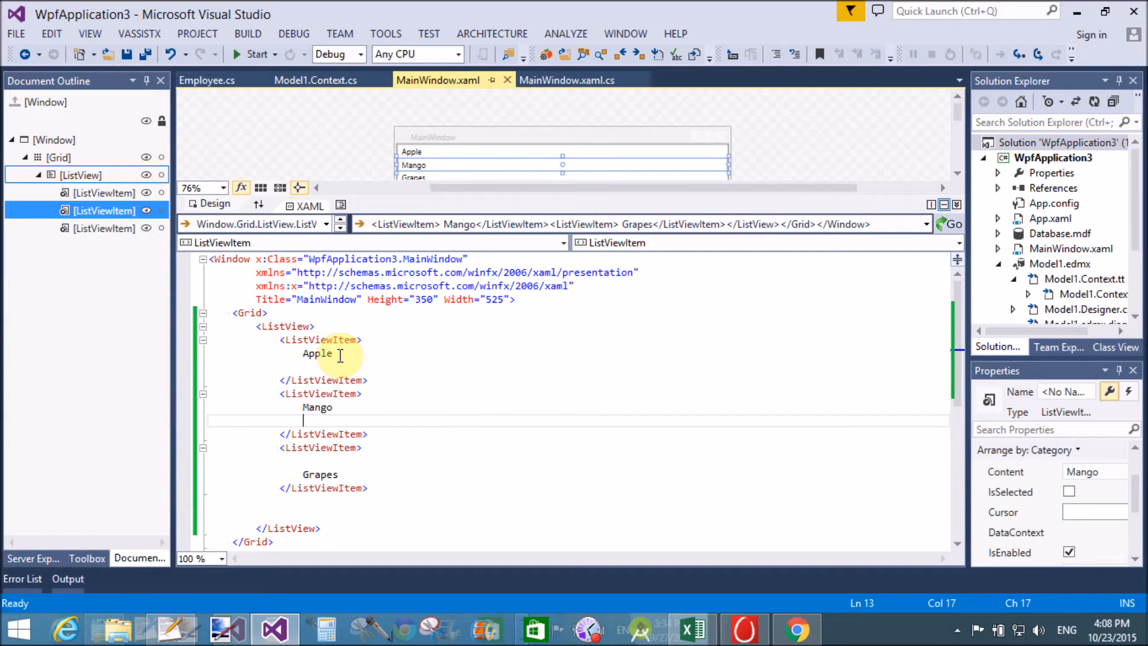
Step: Replace the Apple text with a StackPanel with Orientation="Horizontal" in the first item
drag(338, 353, 303, 353)
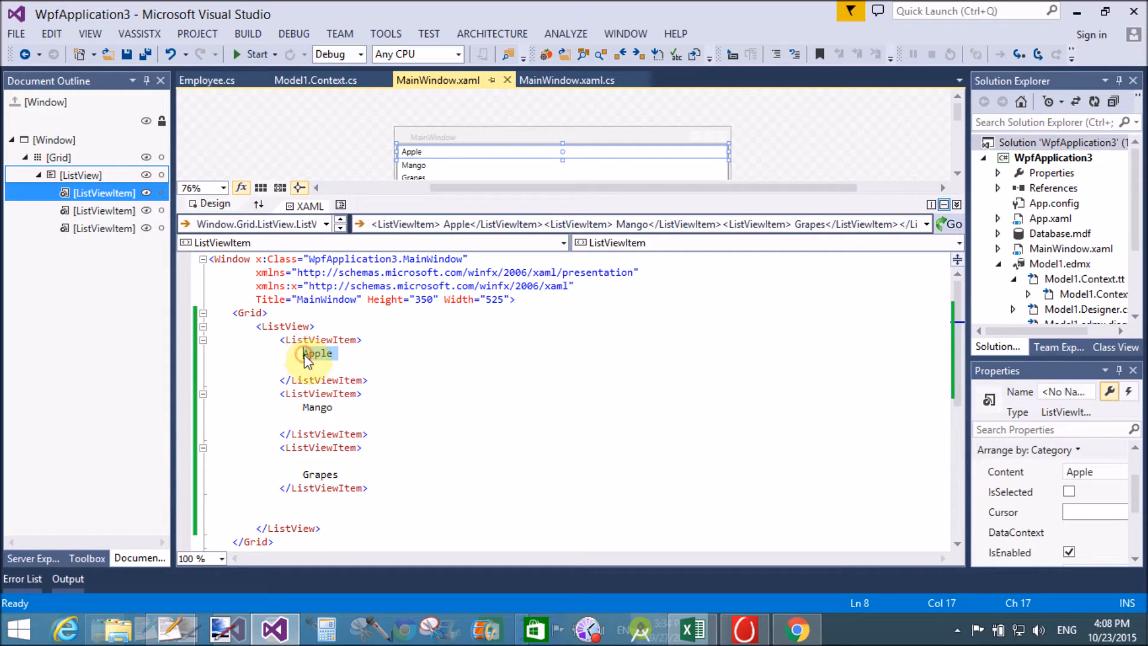
text(.)
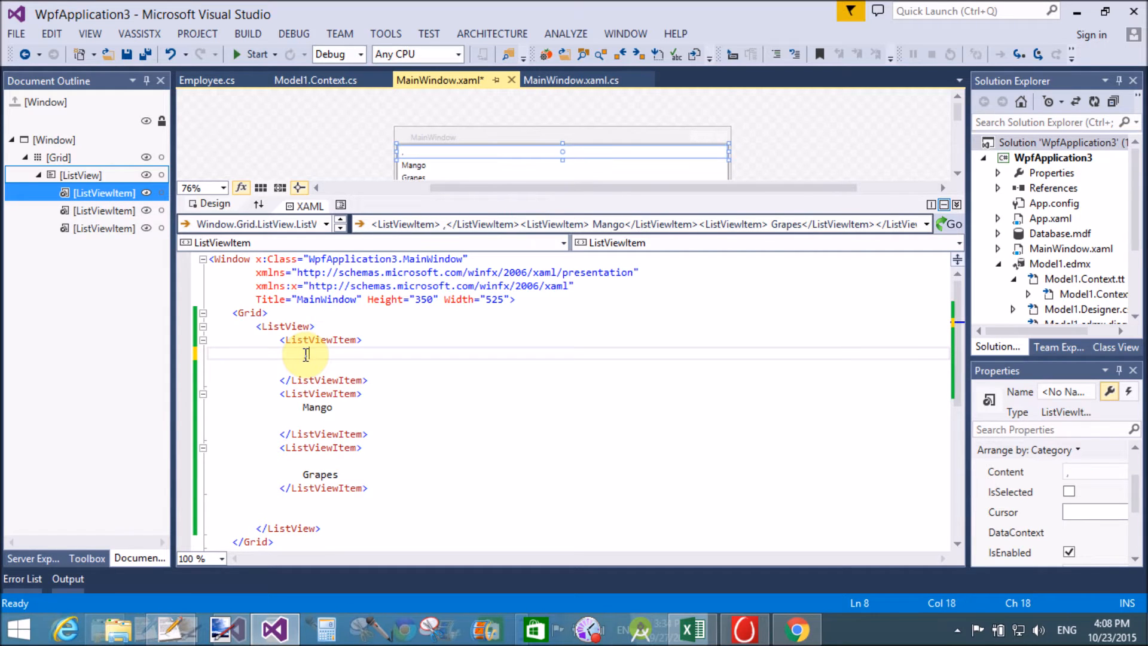
text(<stac)
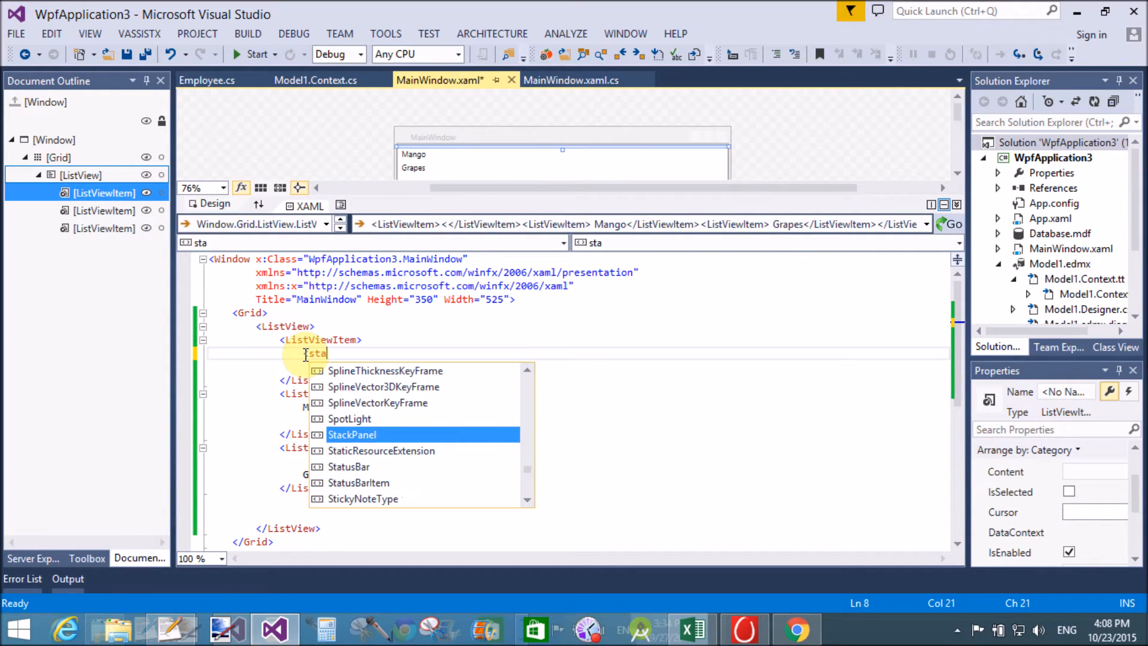
key(Tab)
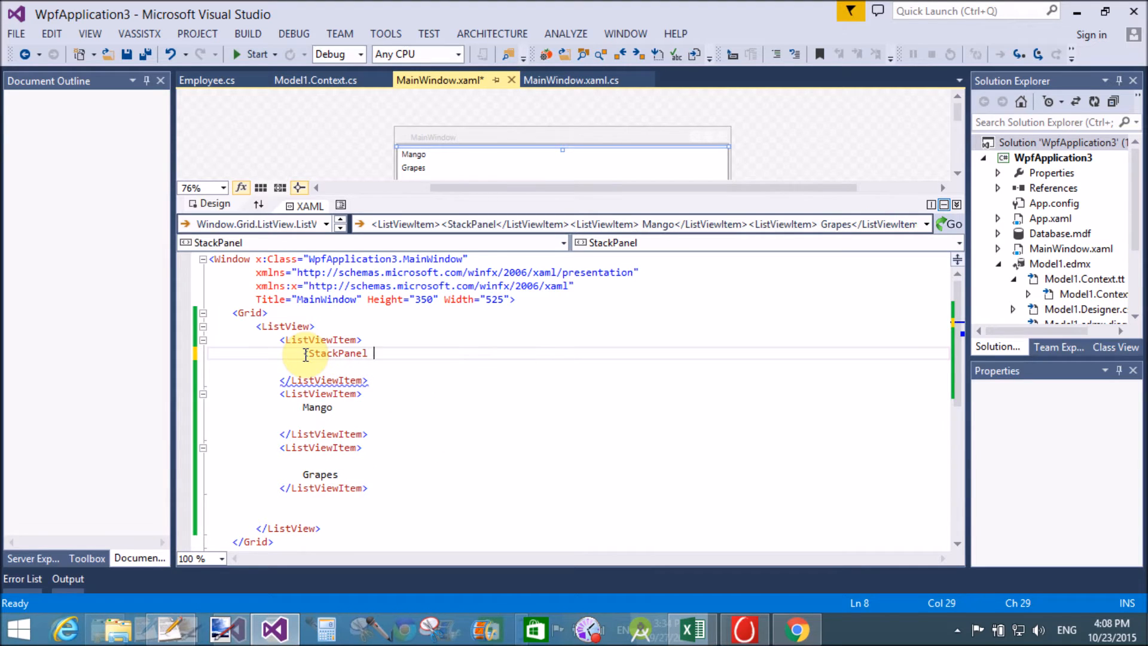
text(ori)
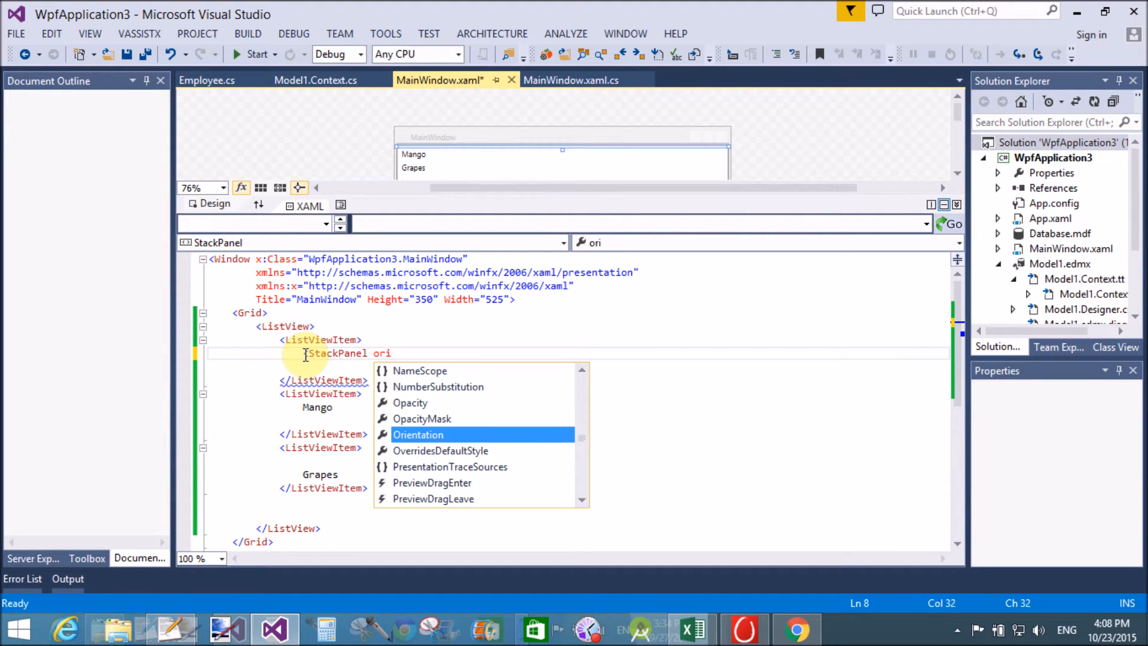
key(Tab)
key(Down)
key(Tab)
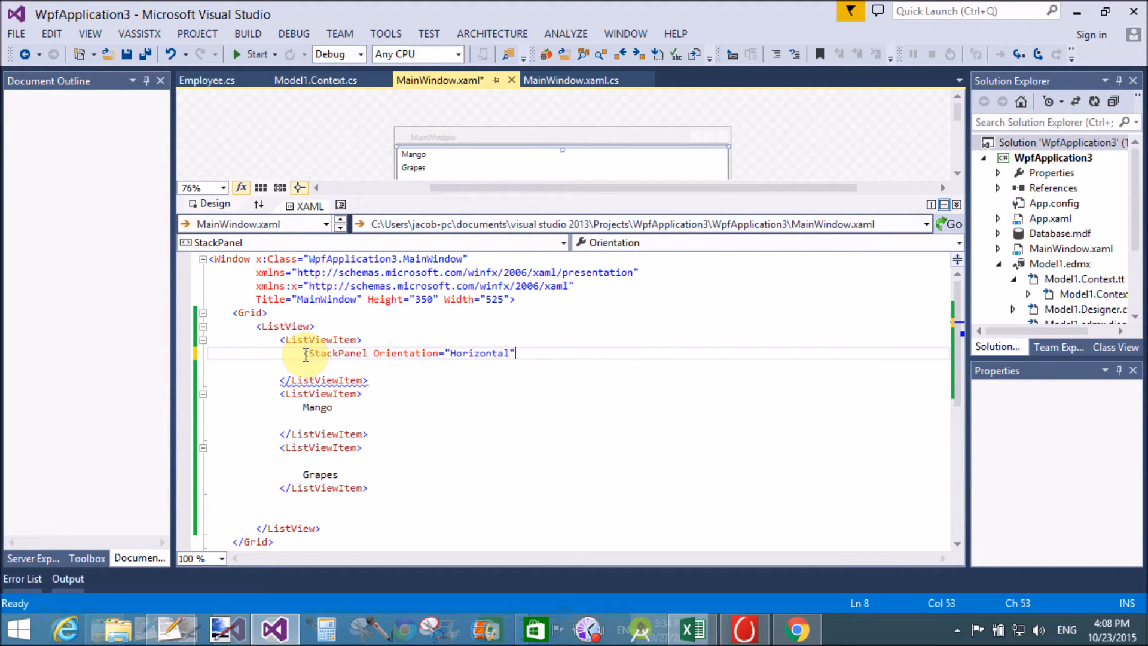
text(>)
key(Return)
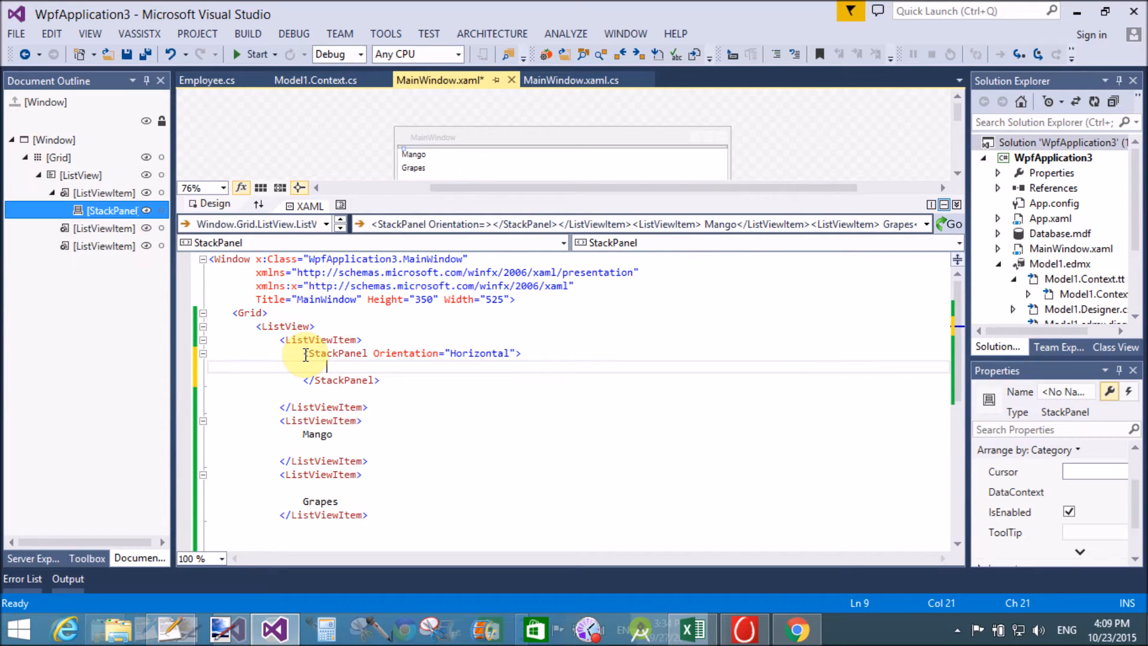
text(<)
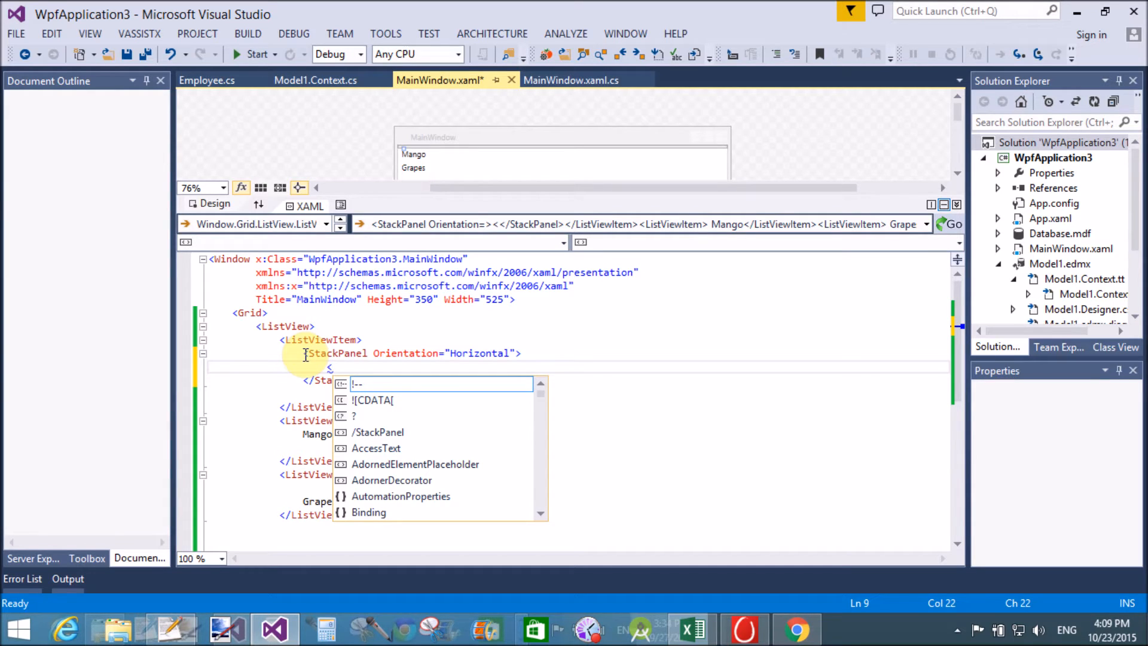
text(Image)
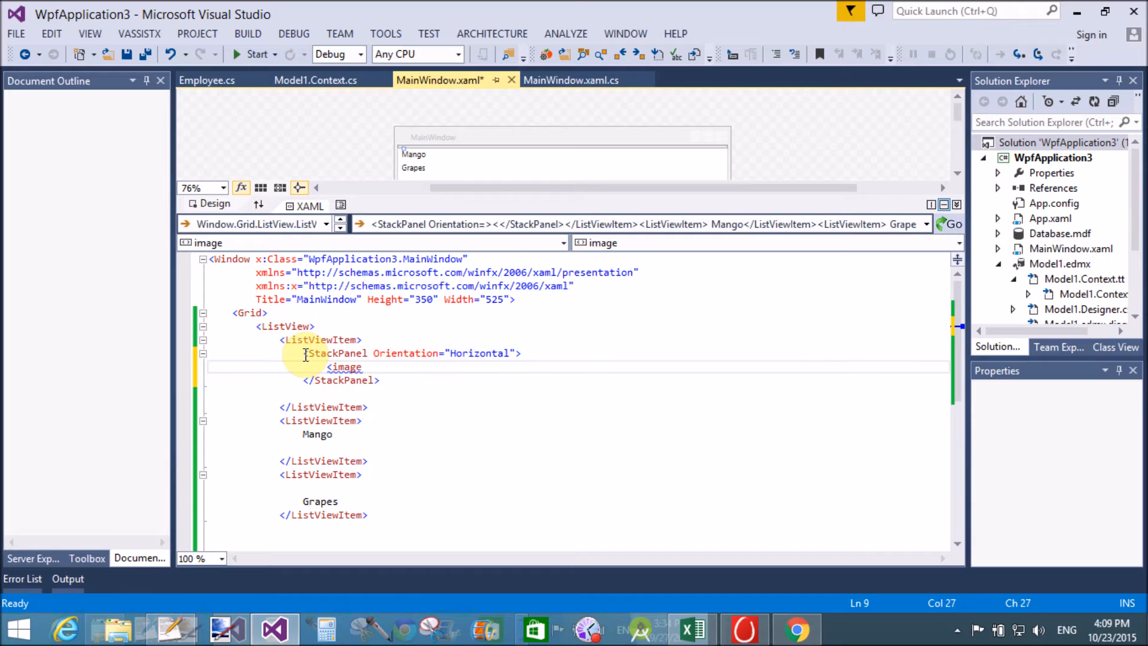
text( source)
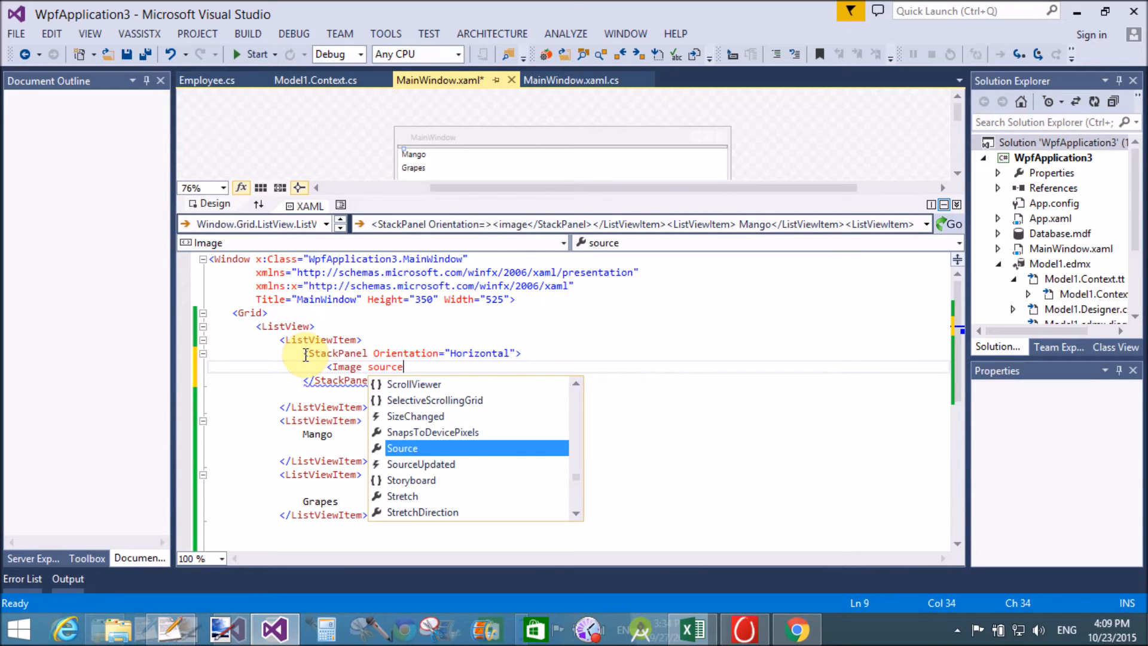
text(=)
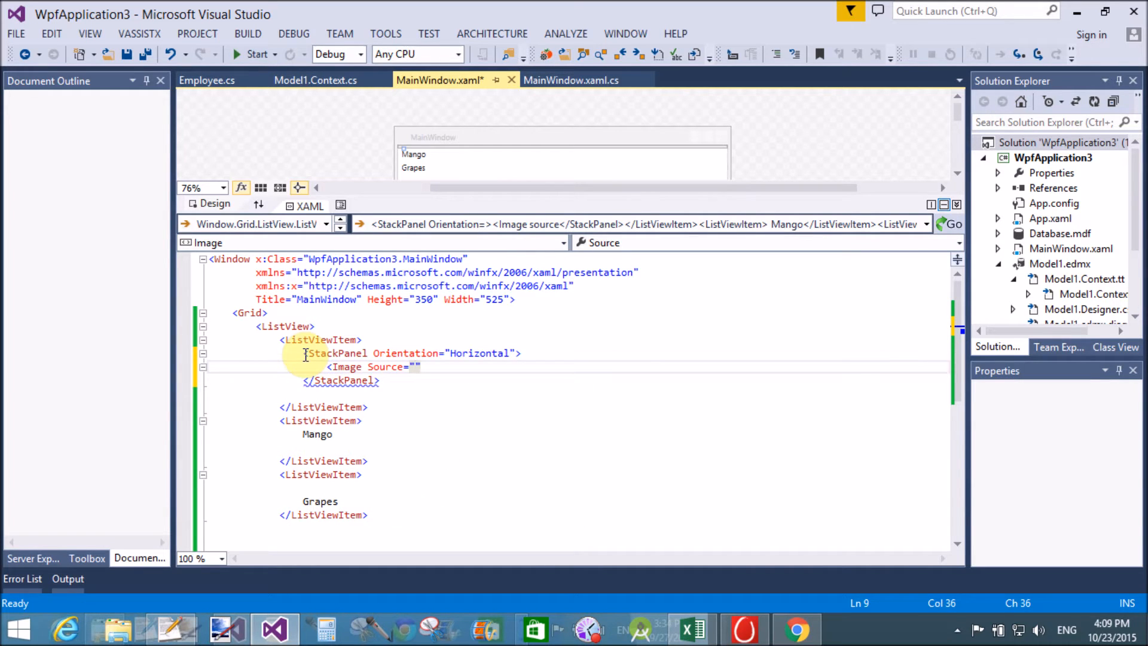
Step: Add an Image element with an empty Source inside the StackPanel and bring back the apple icon results
key(Right)
text(/>)
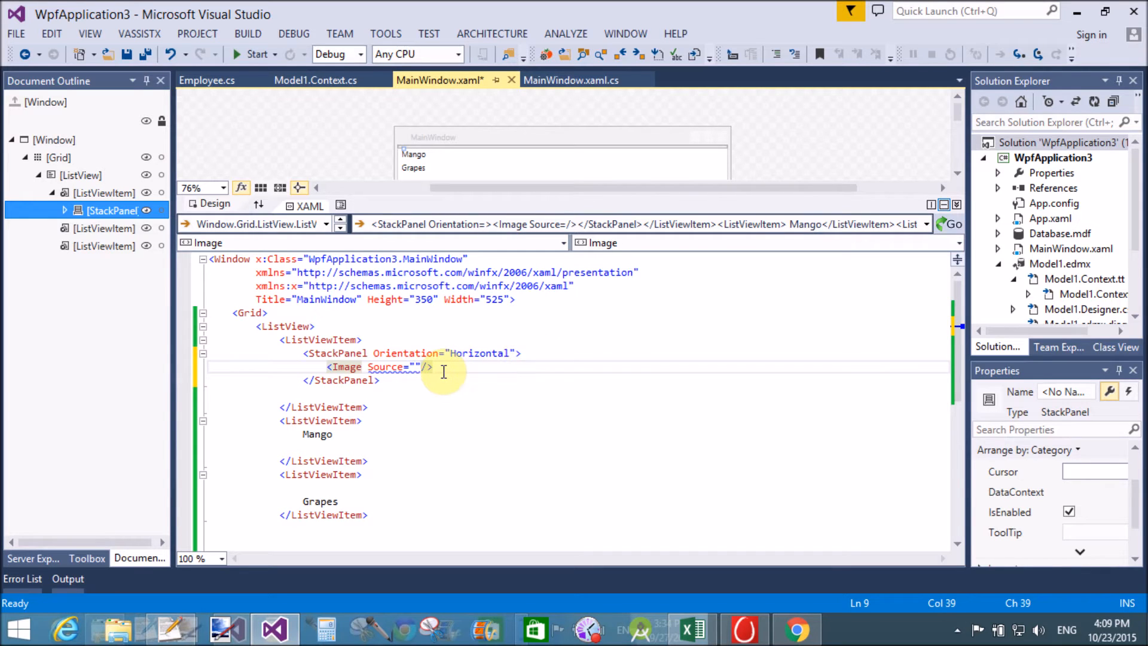
click(800, 628)
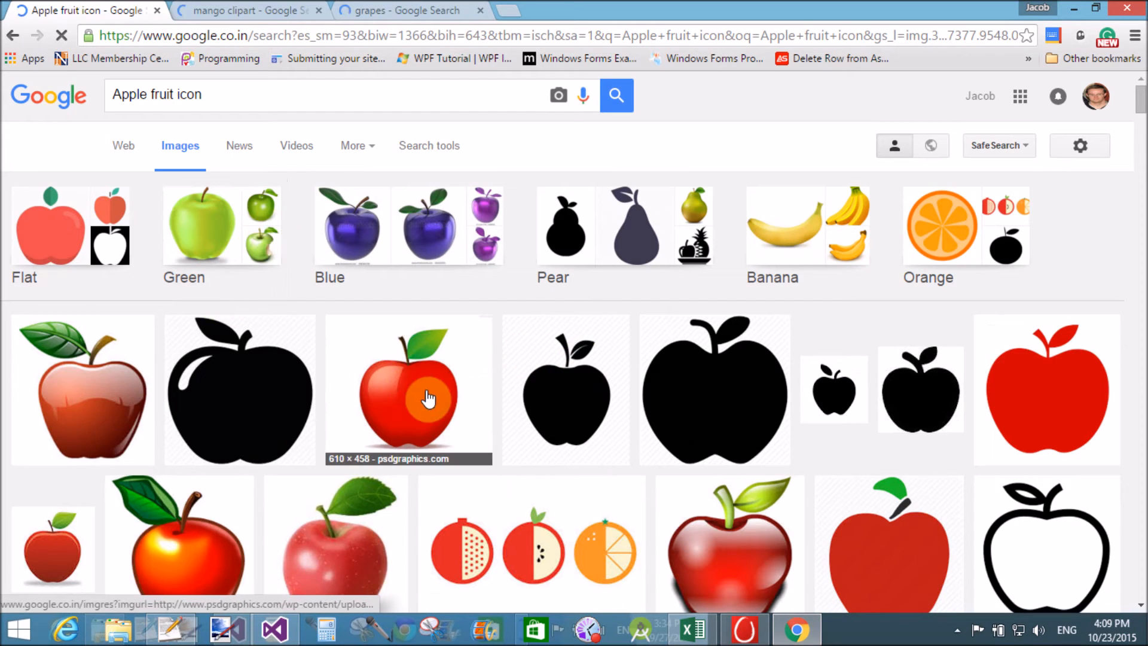
Step: Open the large preview of the red apple fruit icon in the image results
click(430, 398)
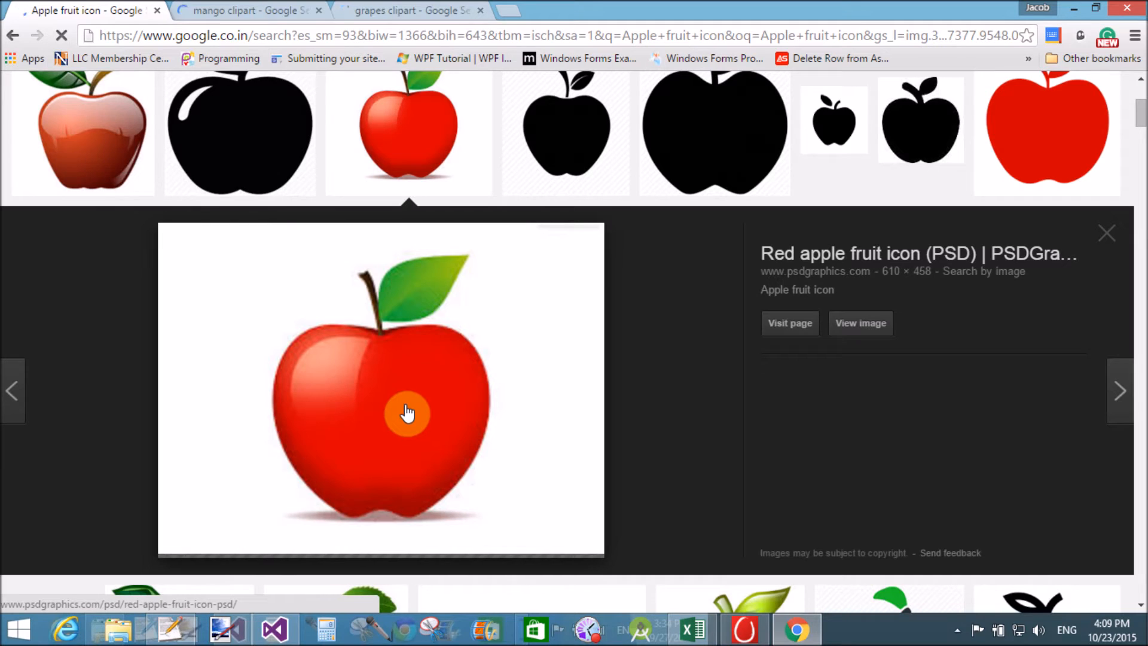
scroll(406, 414, up, 3)
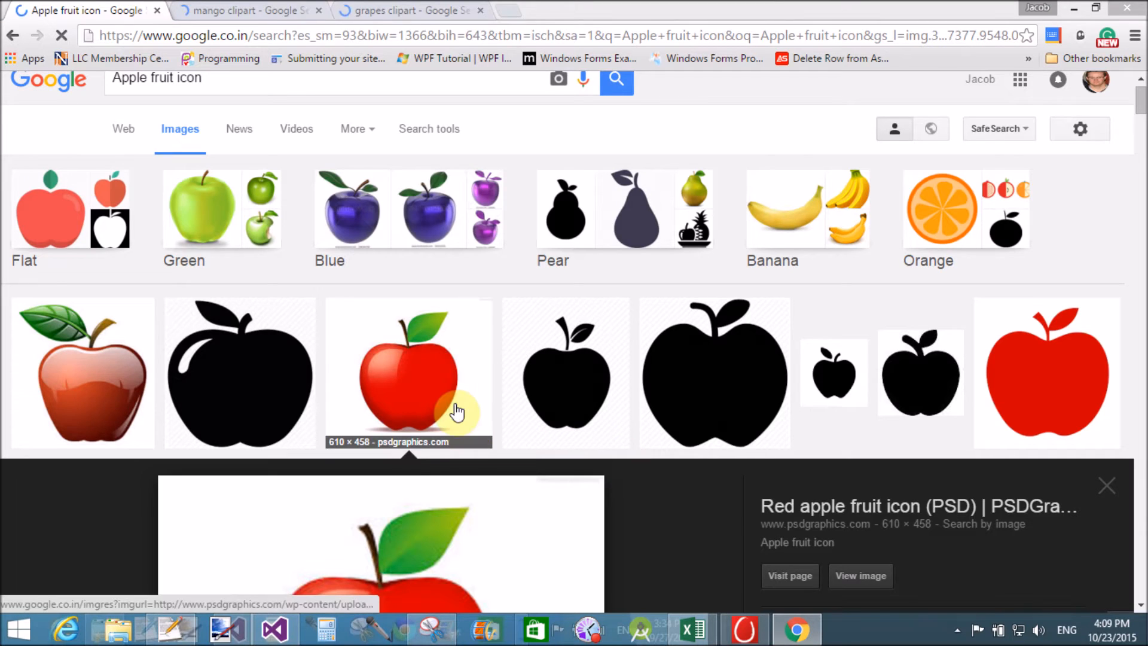
Step: Launch Snipping Tool and capture a rectangular snip of the small red apple icon
key(super+shift+s)
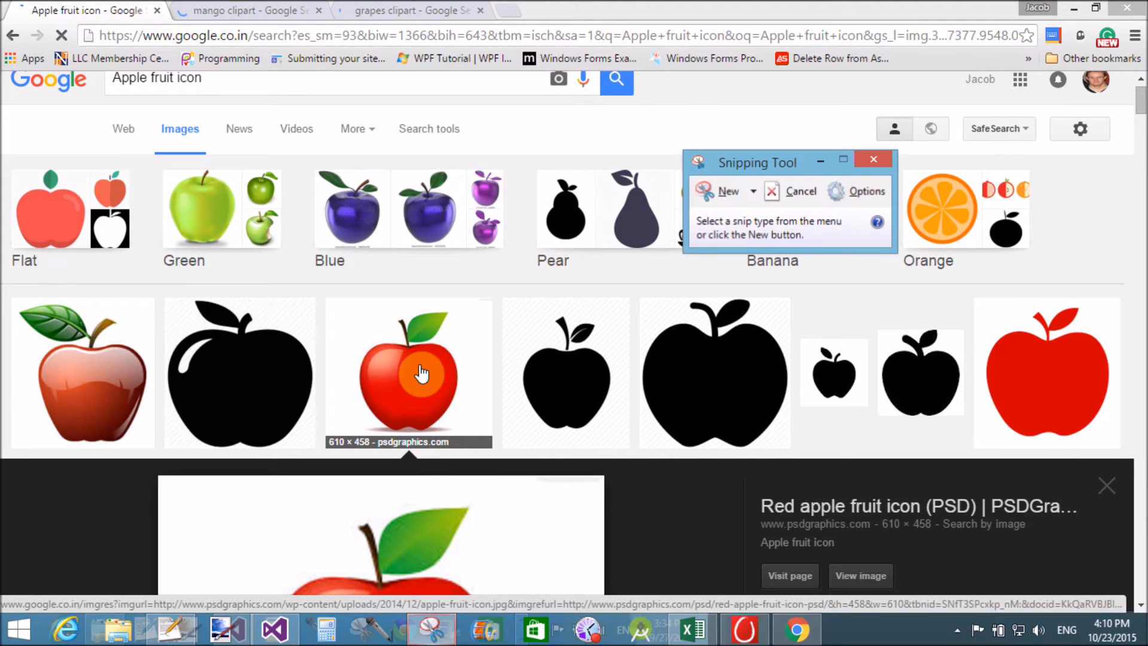
click(753, 191)
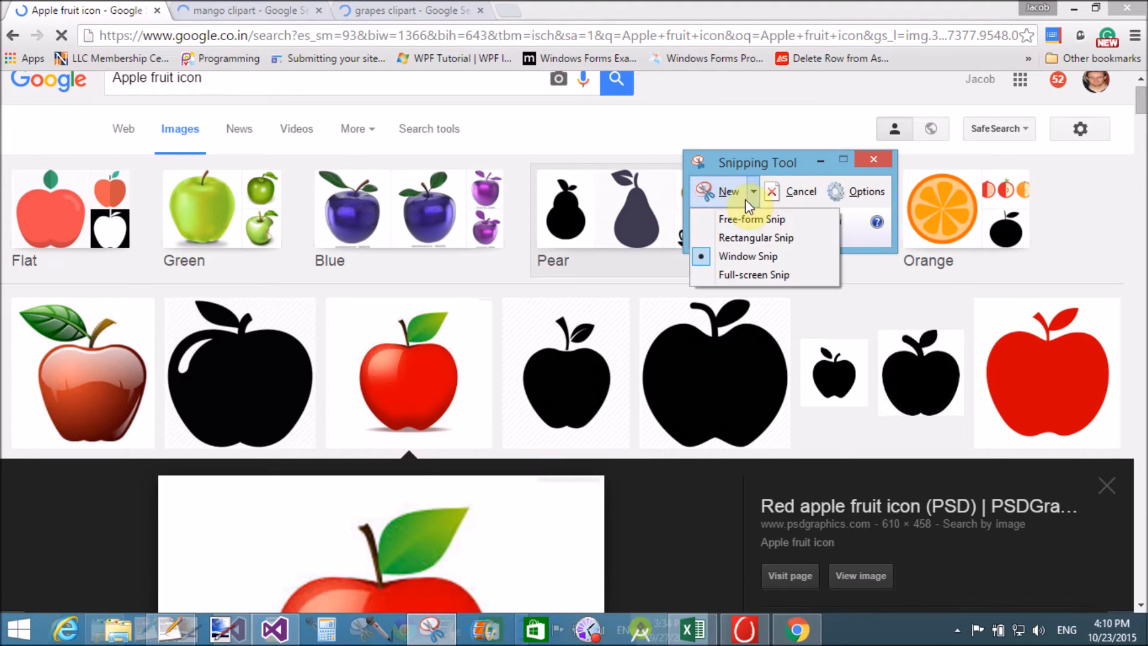
click(741, 237)
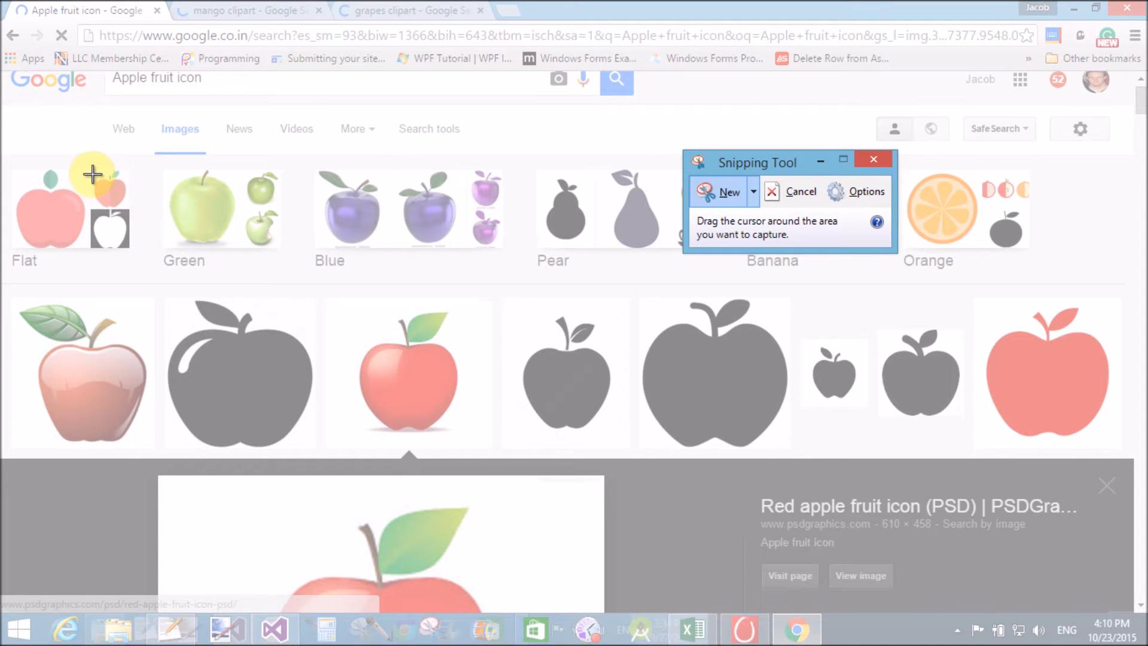
drag(93, 175, 128, 208)
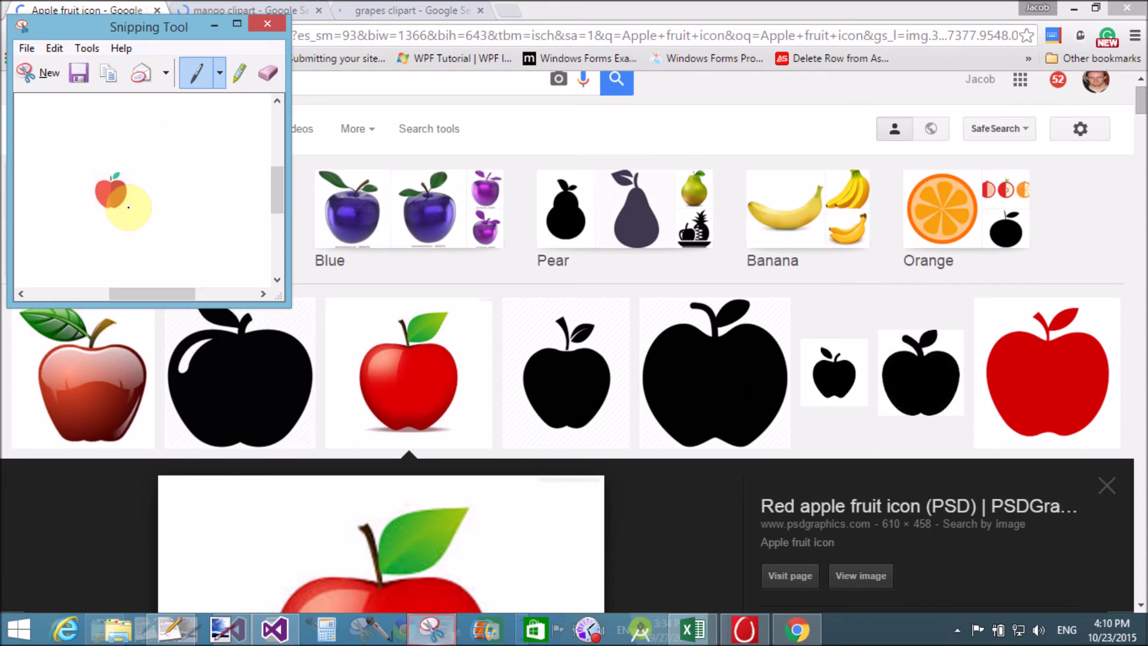
Step: Save the snip as apple in Pictures, move Snipping Tool aside and close the apple results tab
click(77, 75)
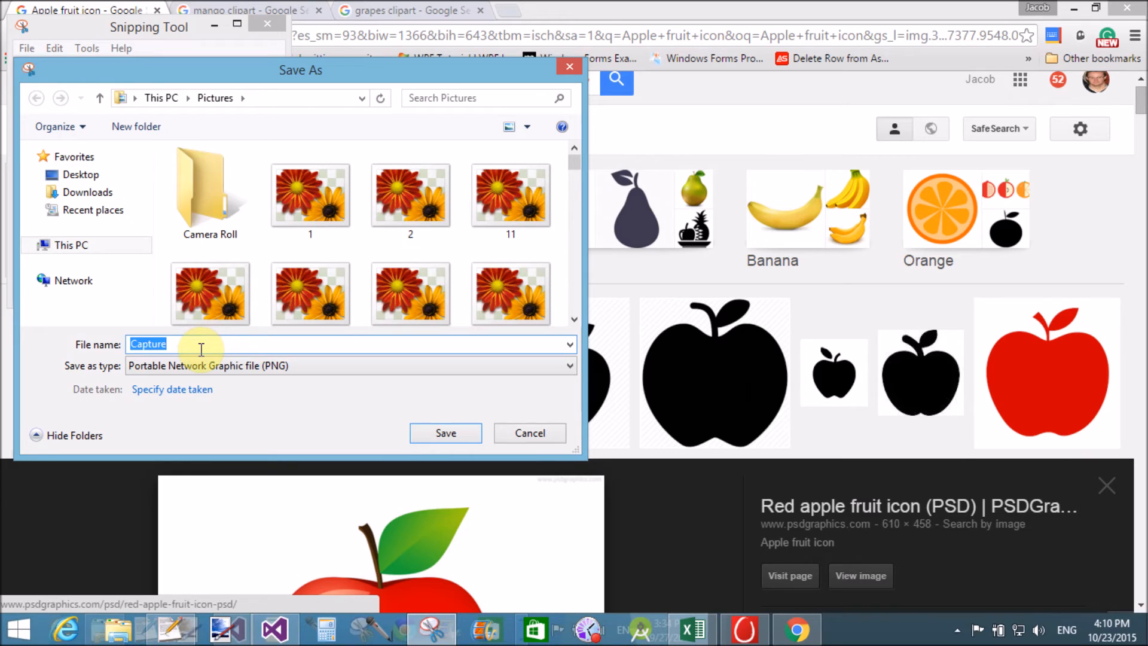
text(apple)
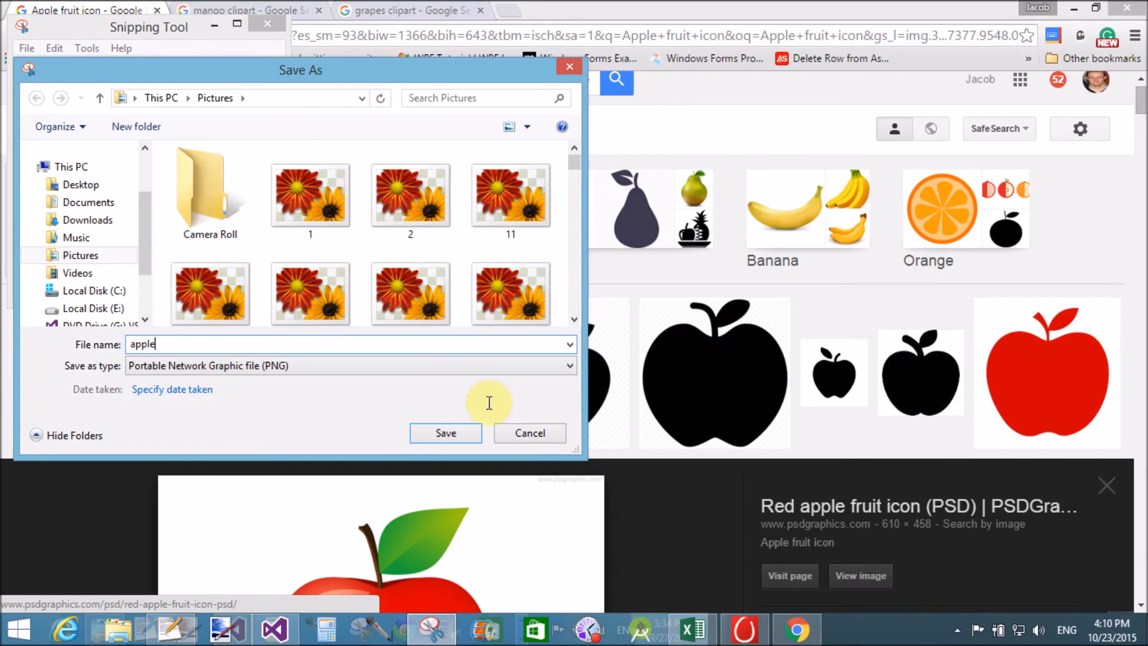
click(446, 433)
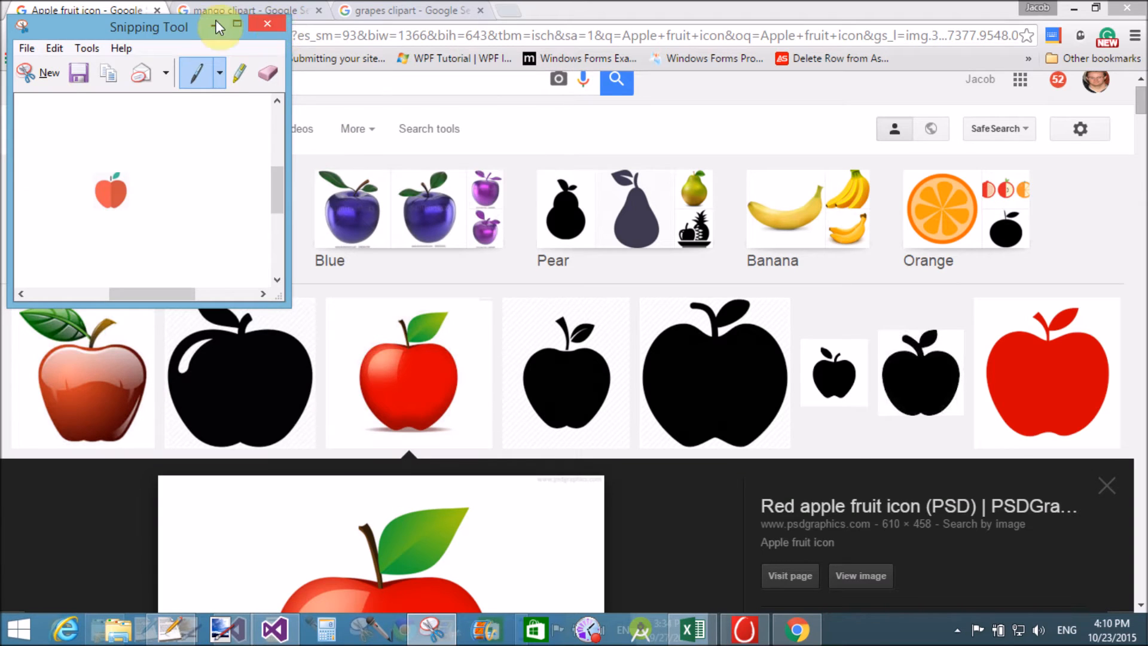
click(215, 24)
click(158, 10)
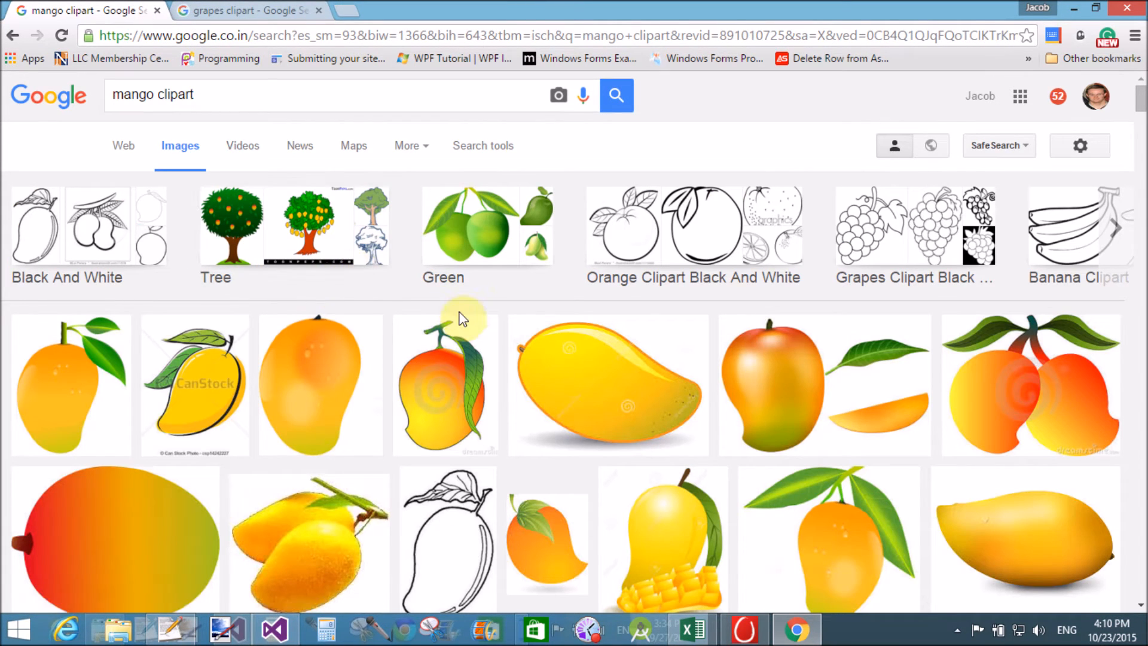
Step: Snip the small green mango image, save it as mango in Pictures and close Snipping Tool
click(433, 627)
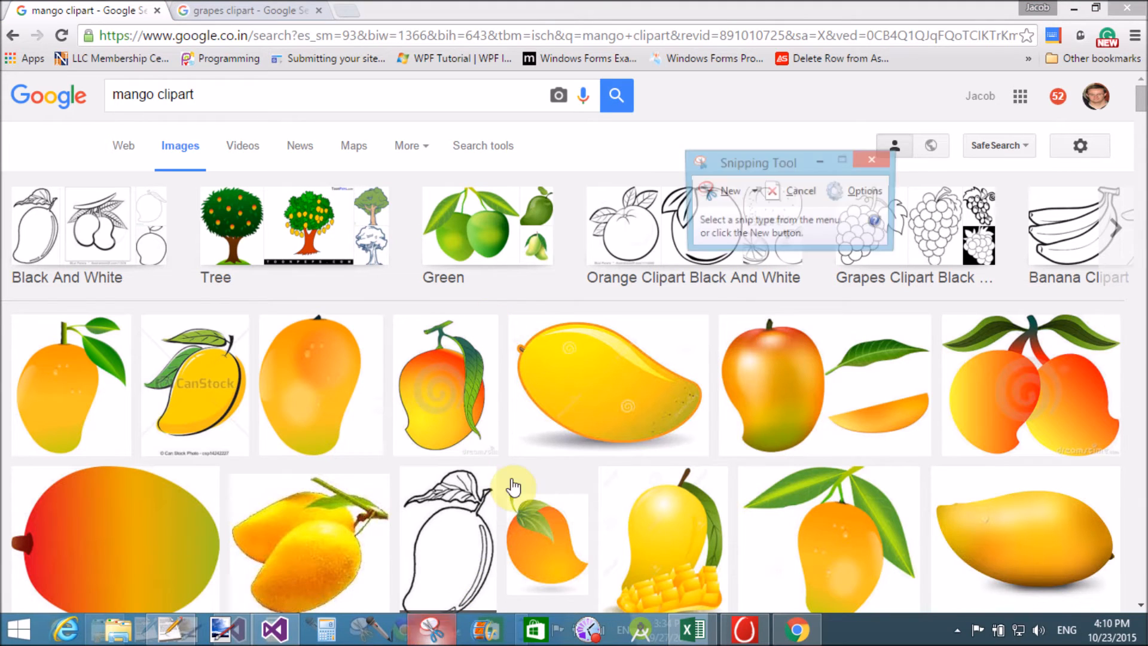
click(728, 193)
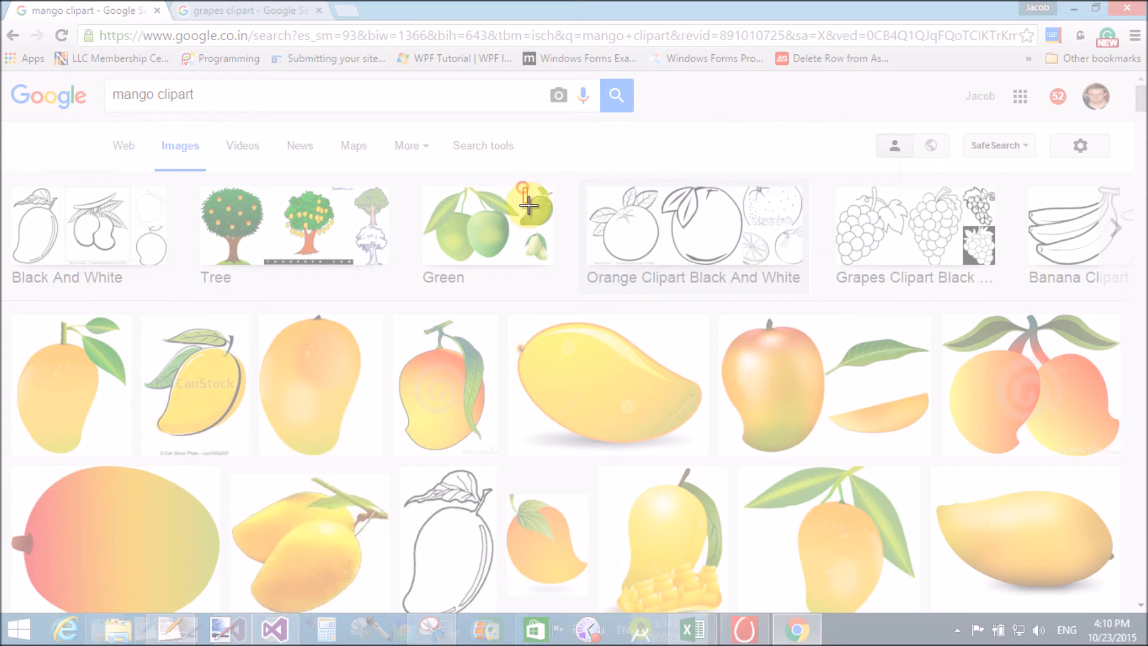
drag(523, 189, 557, 227)
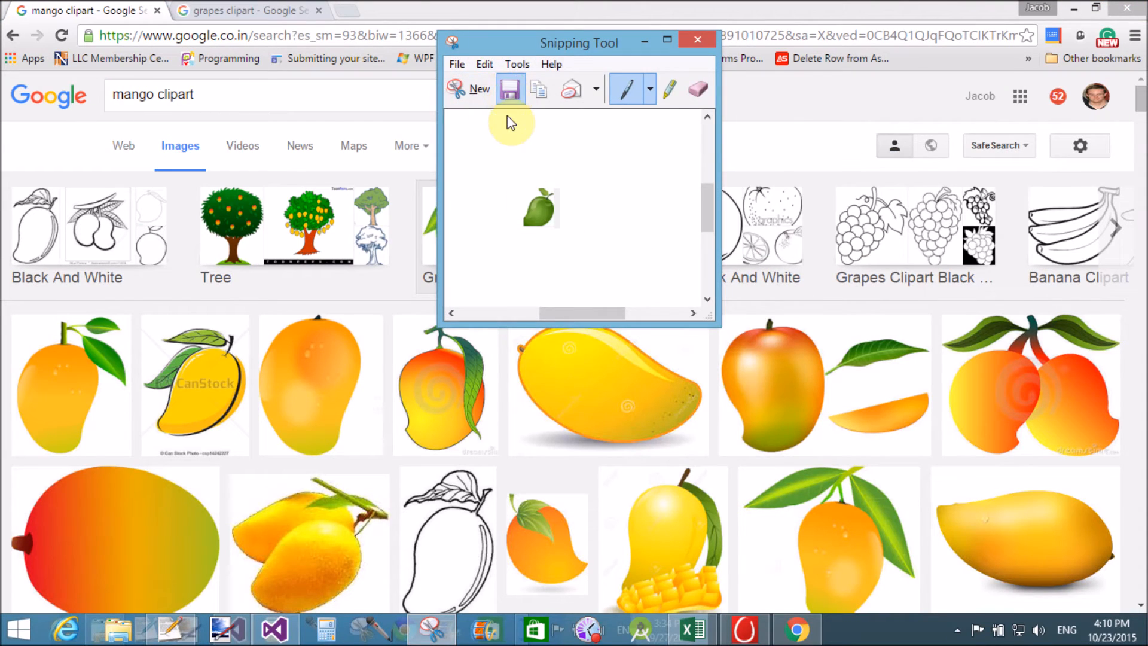
click(510, 89)
text(mang)
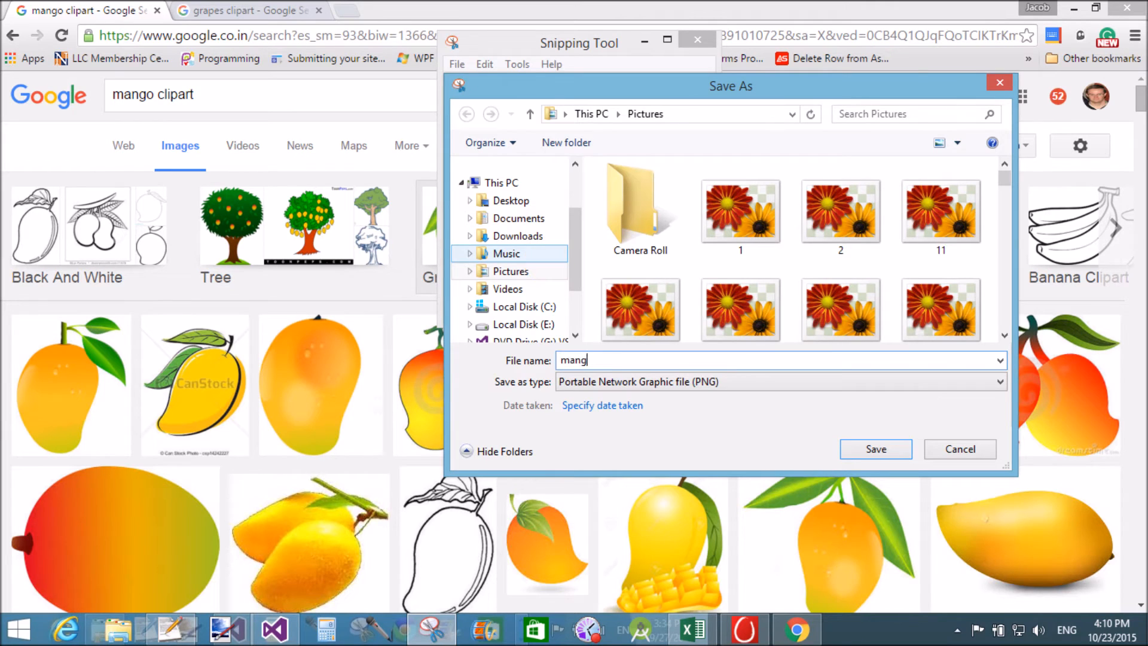
text(o)
click(875, 449)
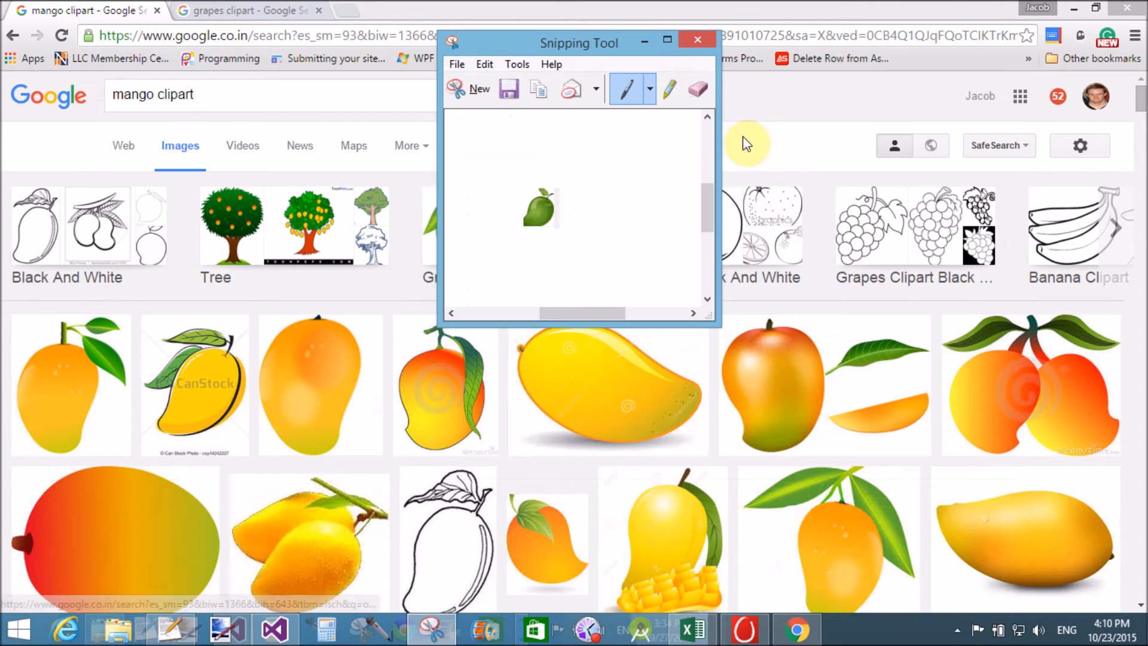
click(697, 41)
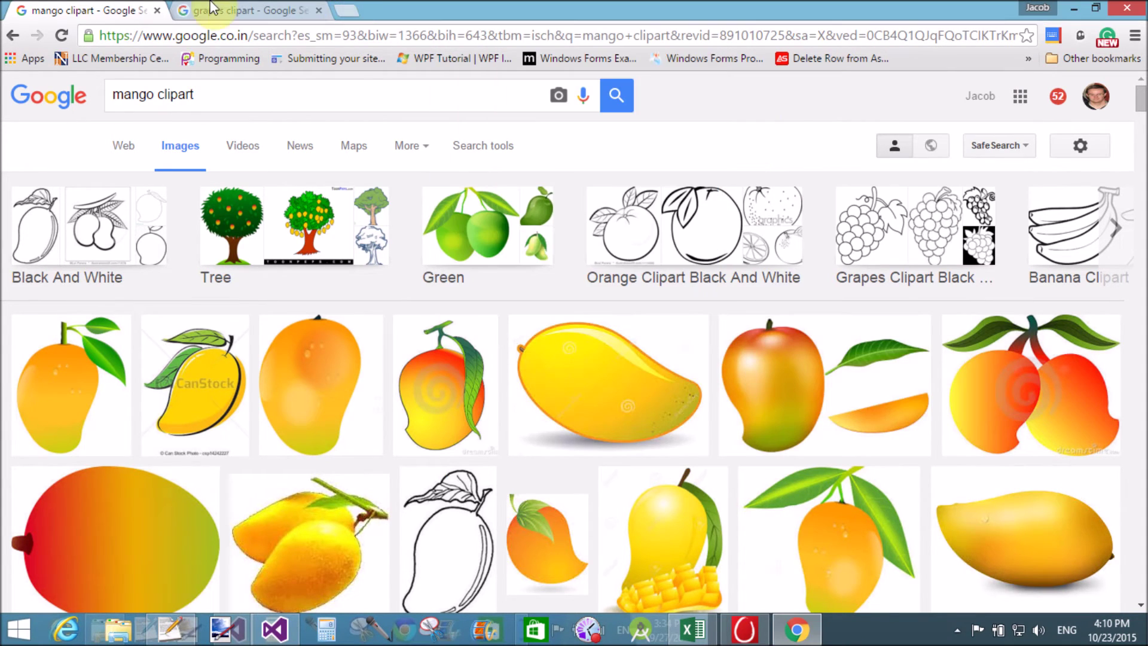
Step: Close the mango tab and snip the small green grapes image from the results
click(157, 11)
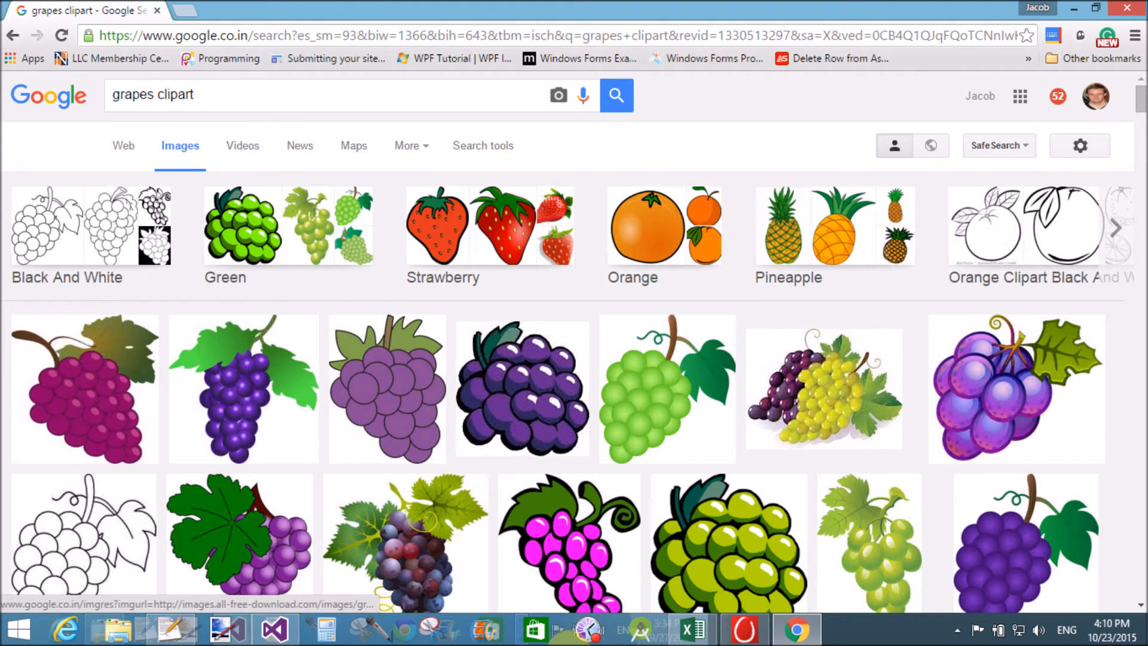
click(431, 630)
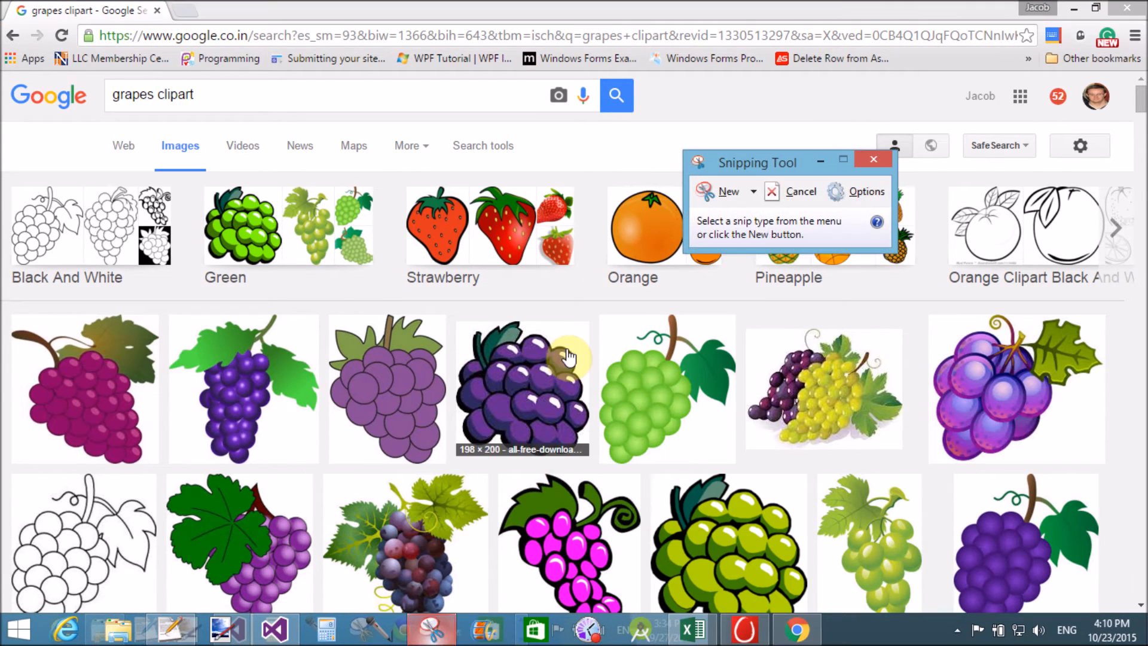
click(722, 191)
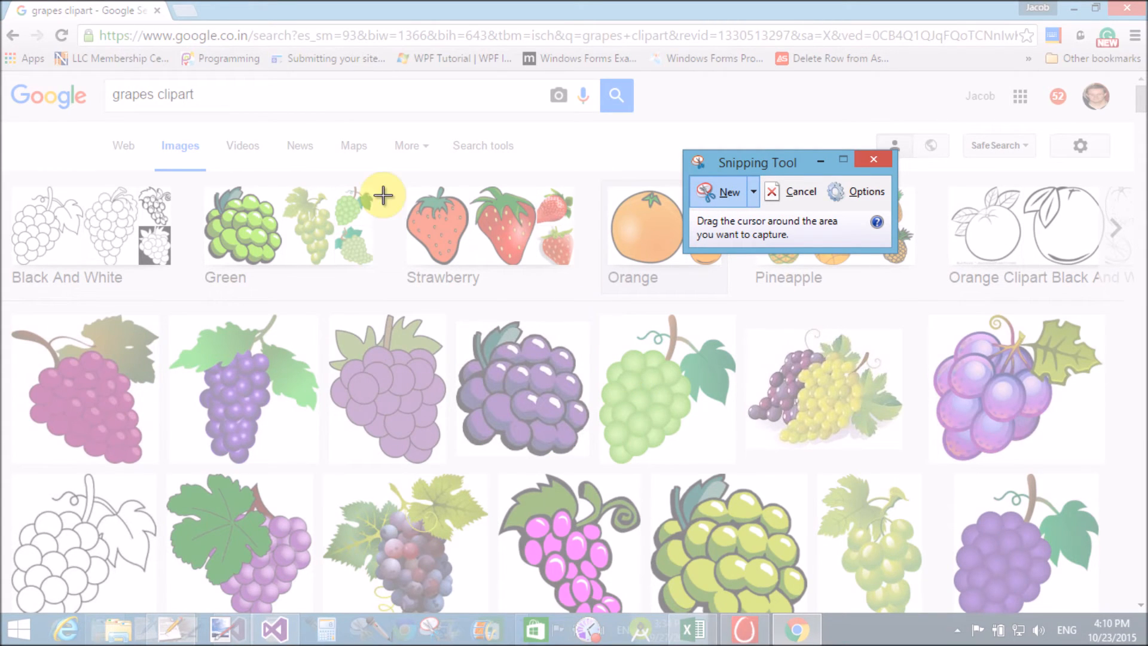
drag(332, 188, 367, 226)
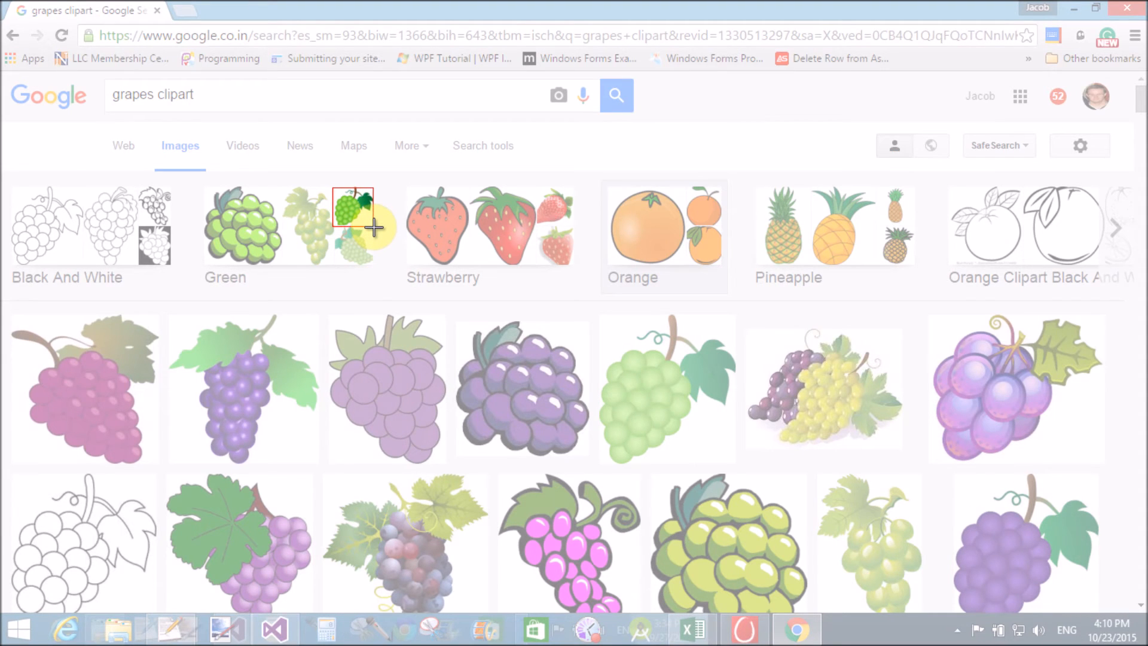
drag(372, 228, 375, 231)
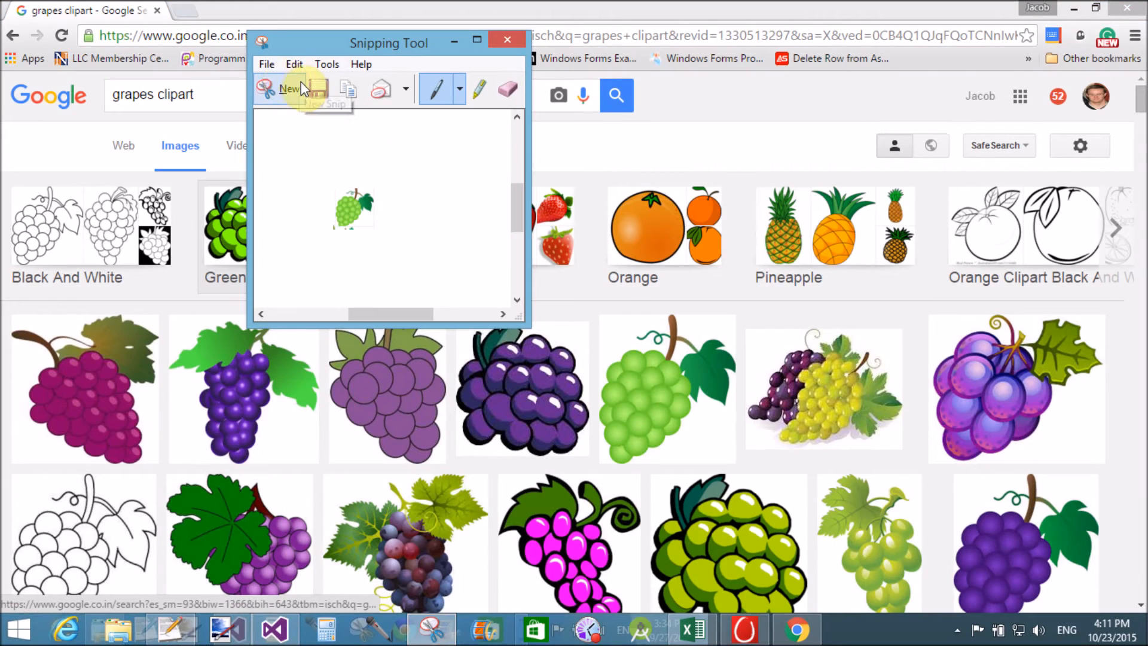
Step: Save the snip as grapes, close Snipping Tool and return to the WPF project in Visual Studio
click(315, 88)
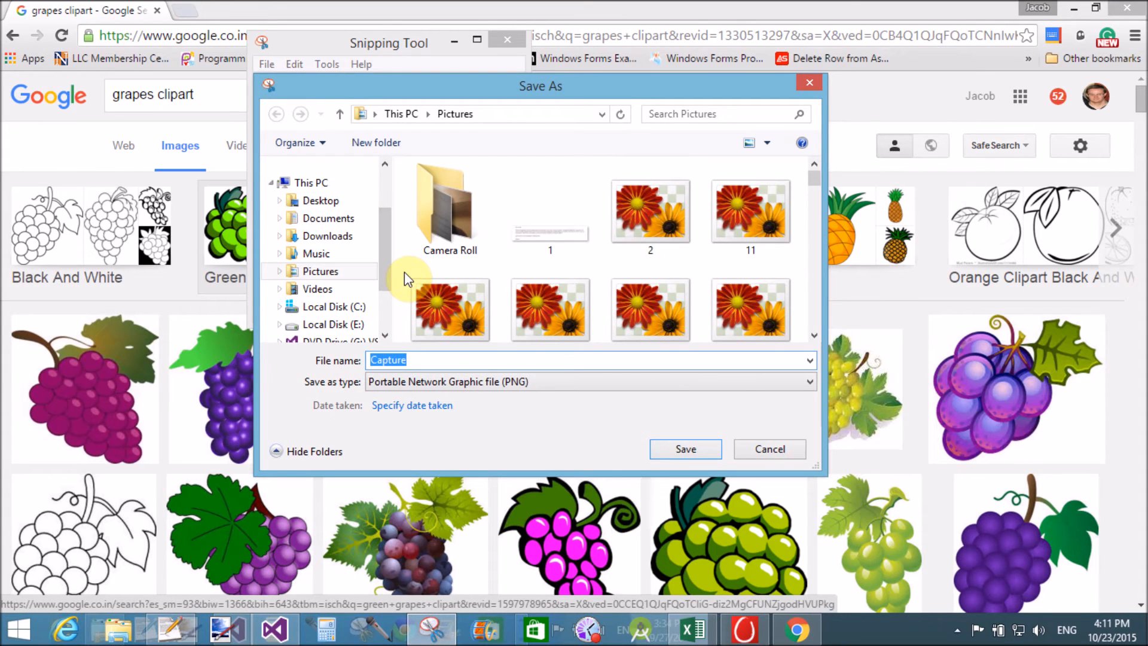
text(grapes)
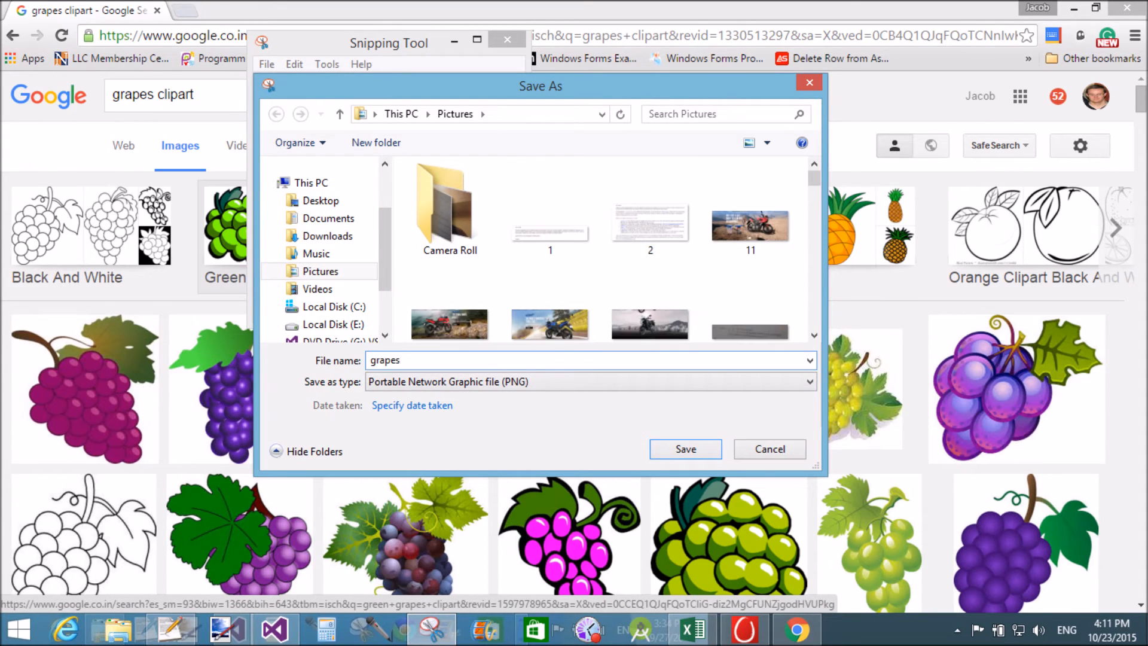
key(Return)
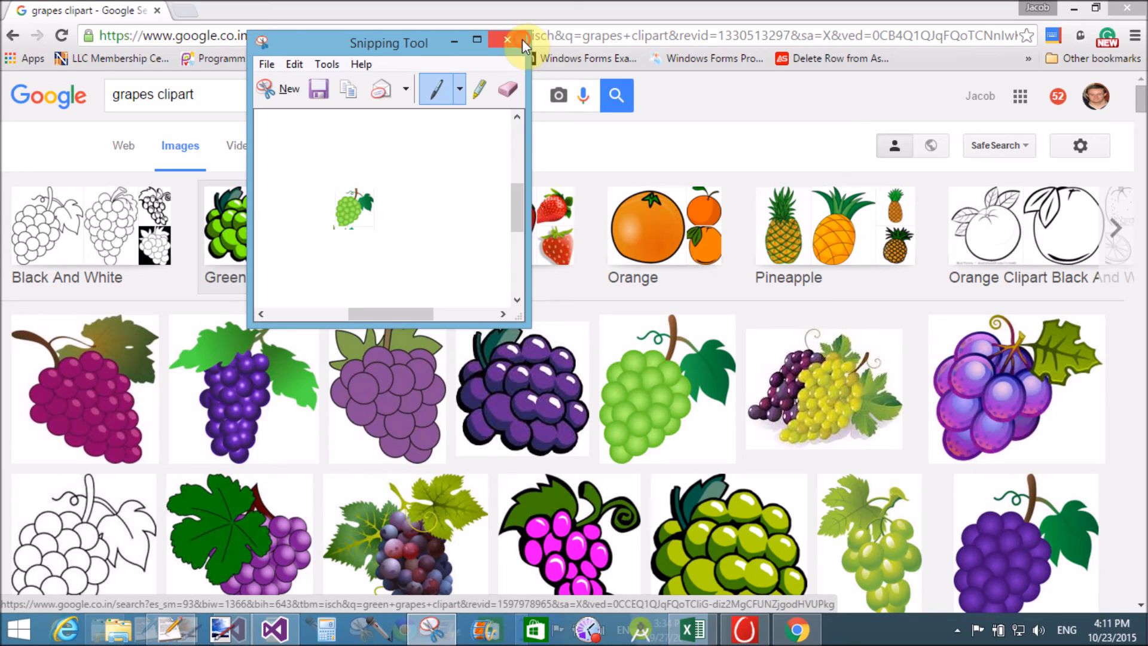
click(522, 39)
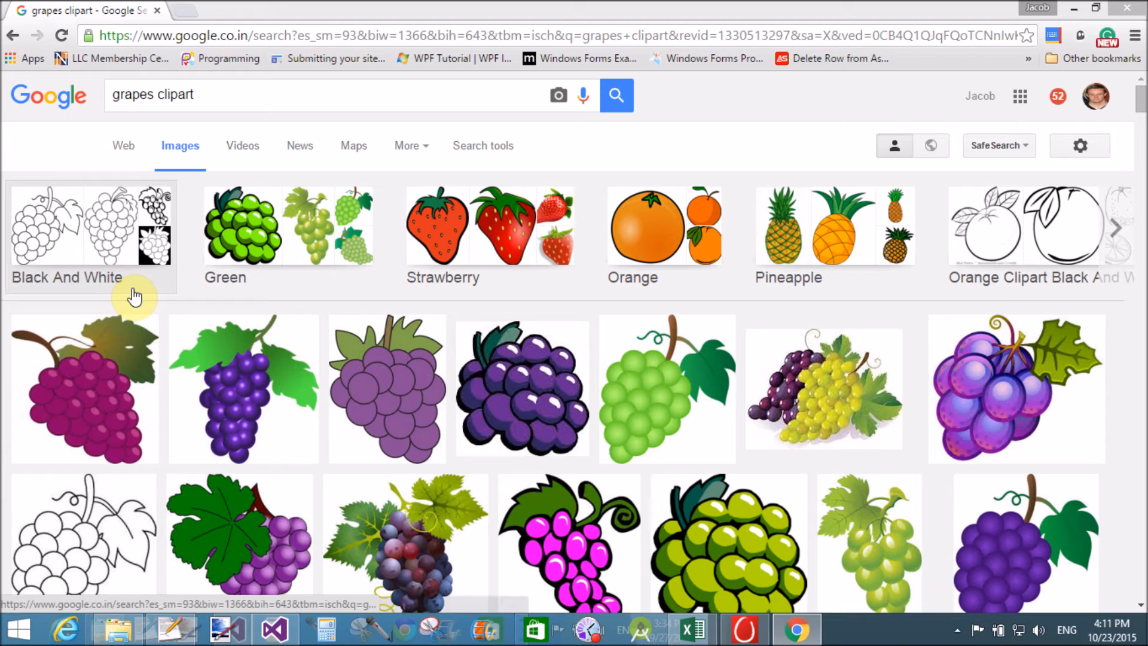
click(119, 628)
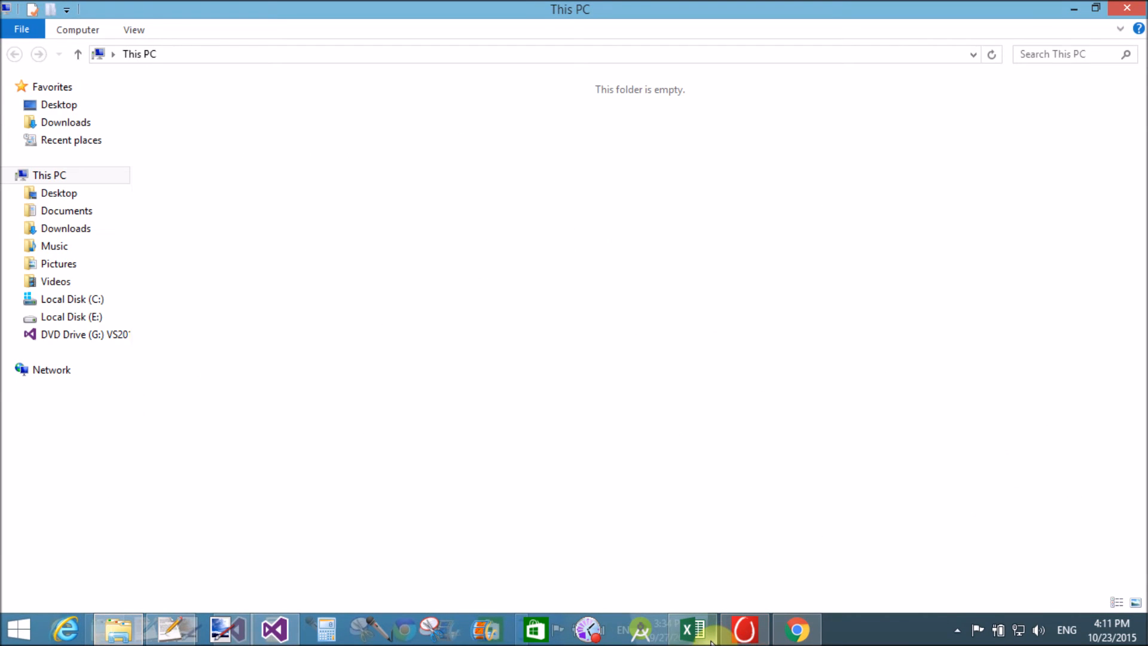
click(274, 629)
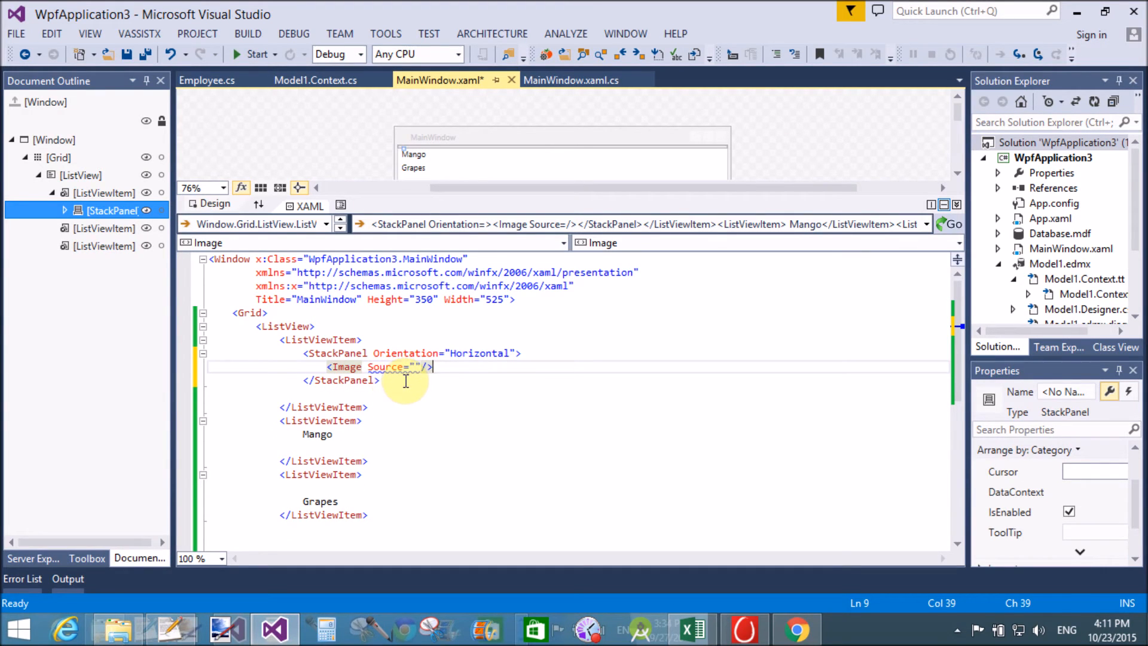
Step: Add <TextBlock Text="Apple"/> after the Image, then select the whole StackPanel block for copying
key(Return)
text(<text)
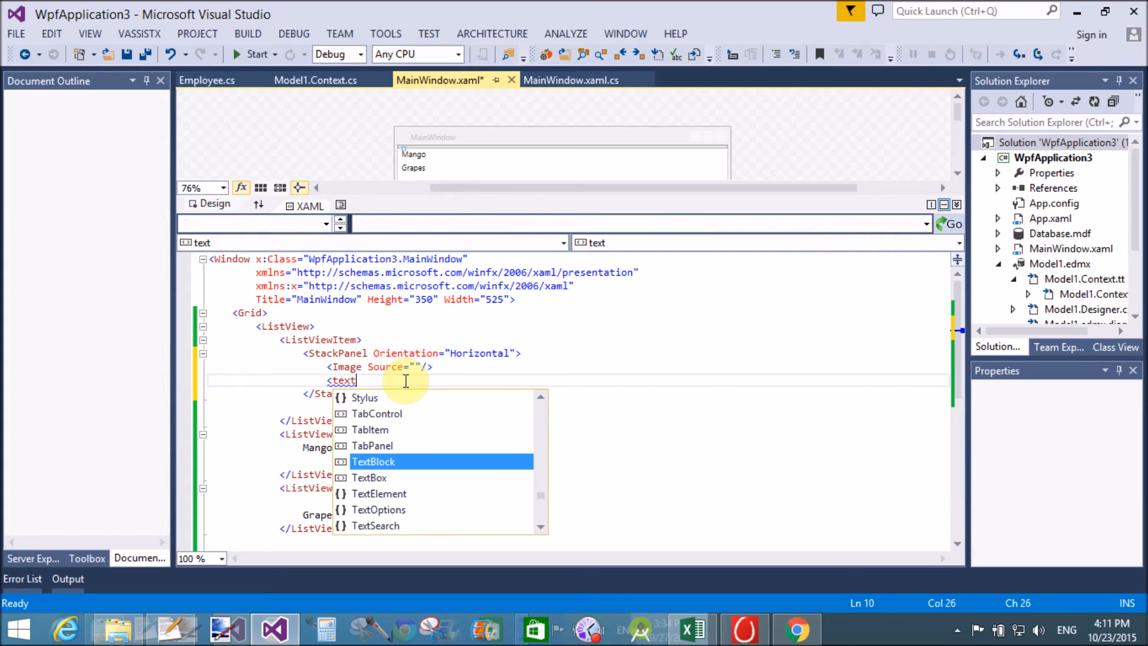
key(Tab)
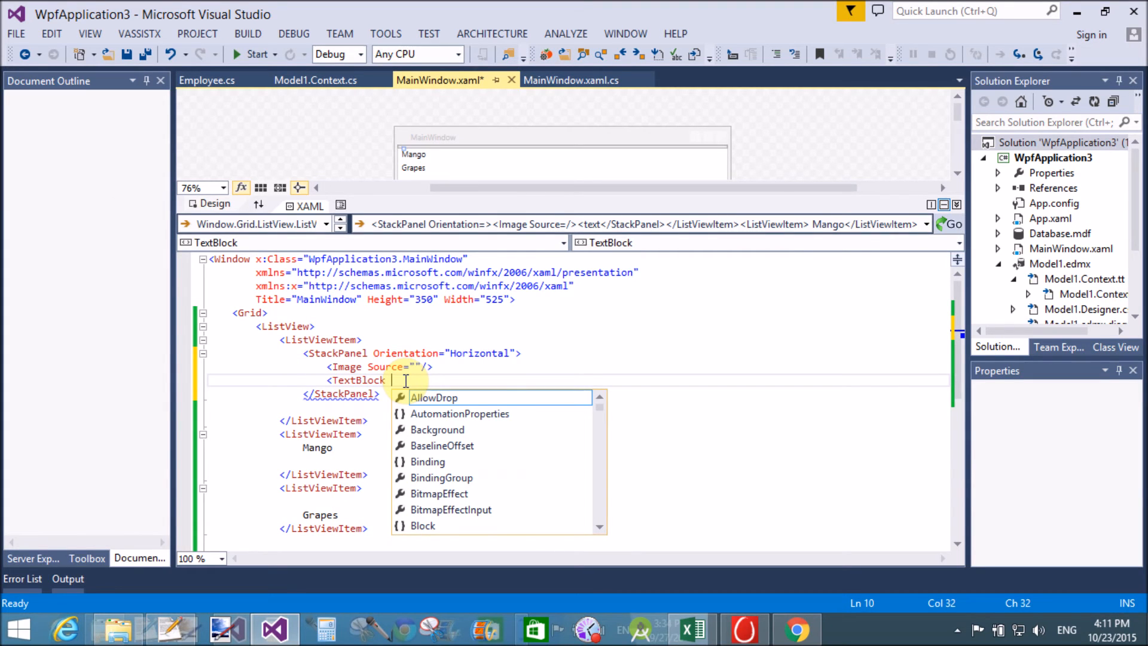
text(te)
key(Tab)
text(=)
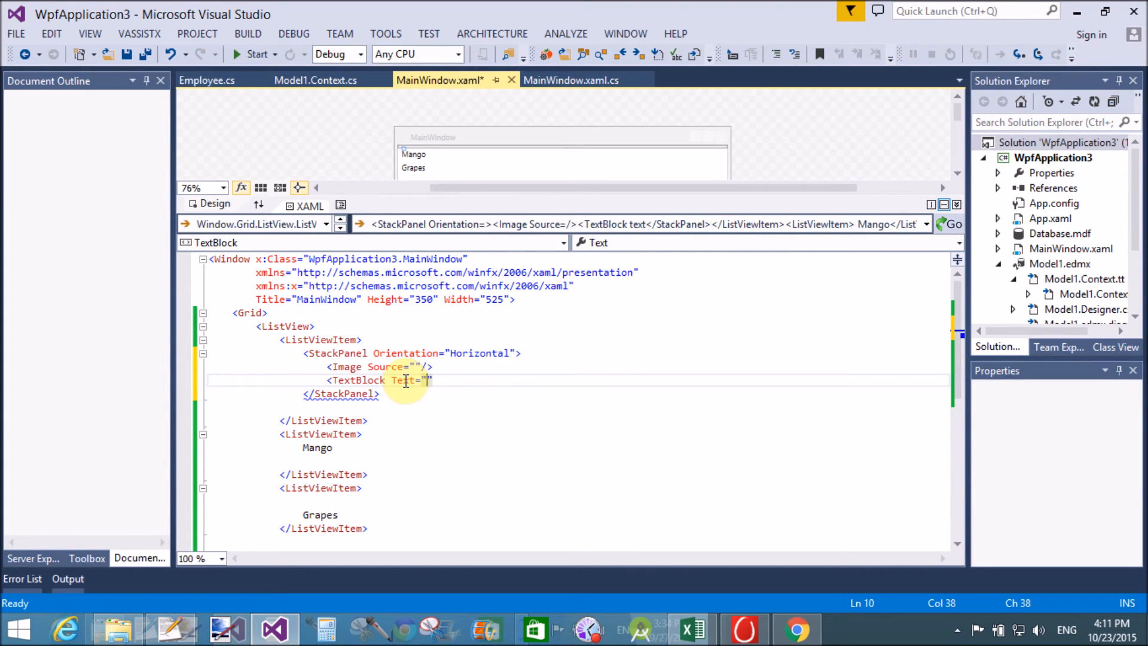
text(Apple)
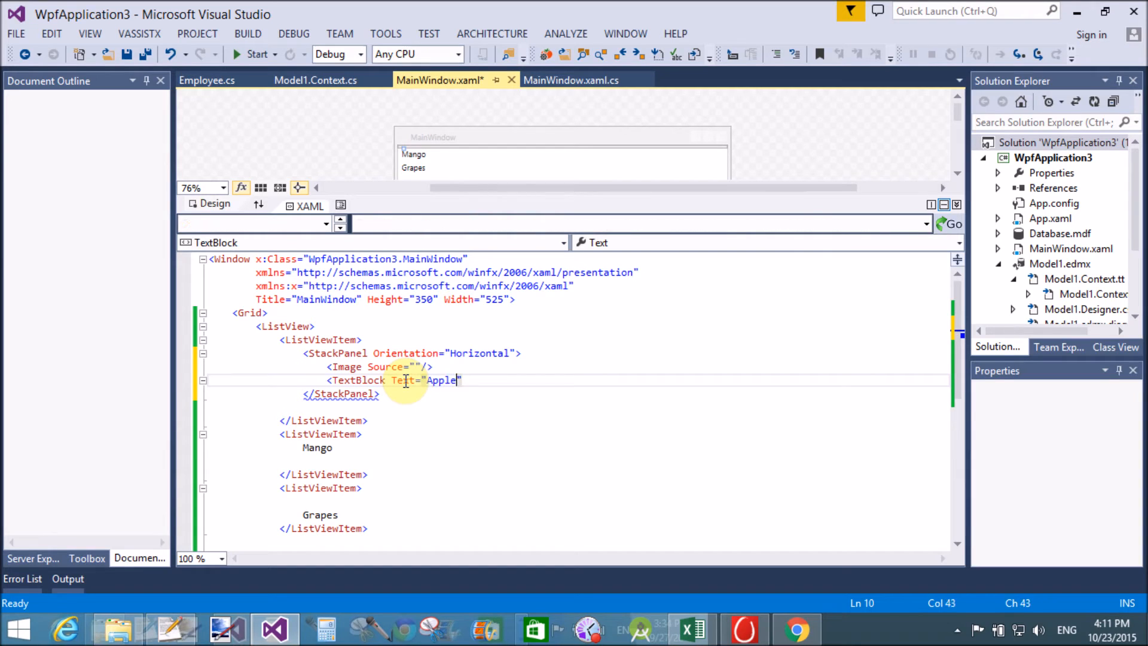
text("/>)
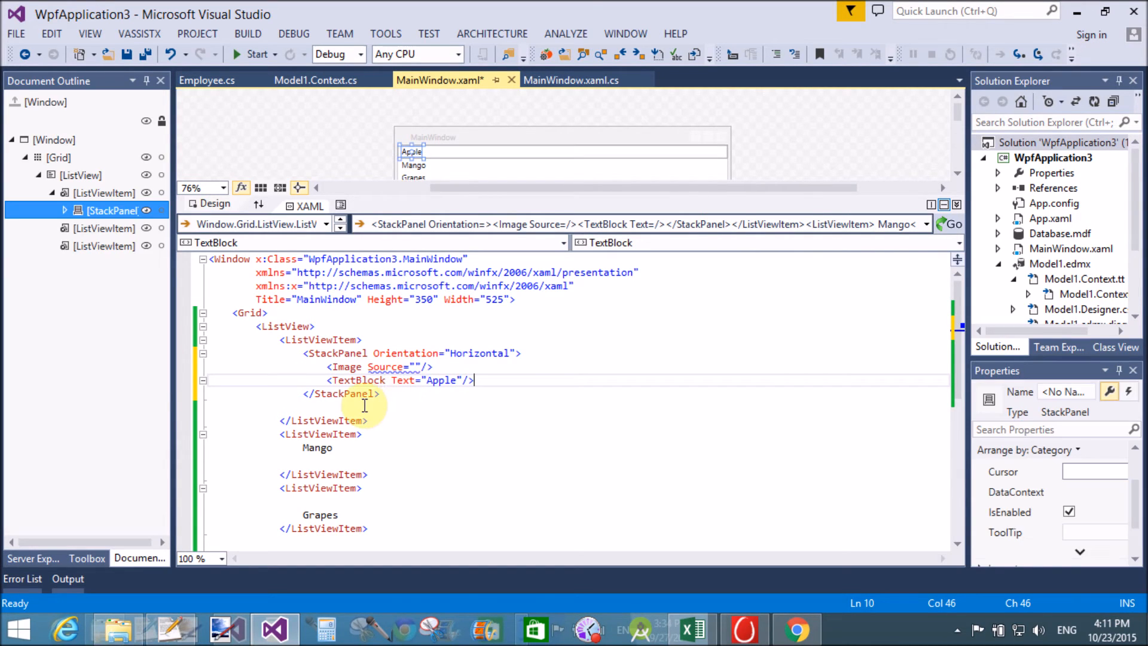
drag(381, 395, 296, 353)
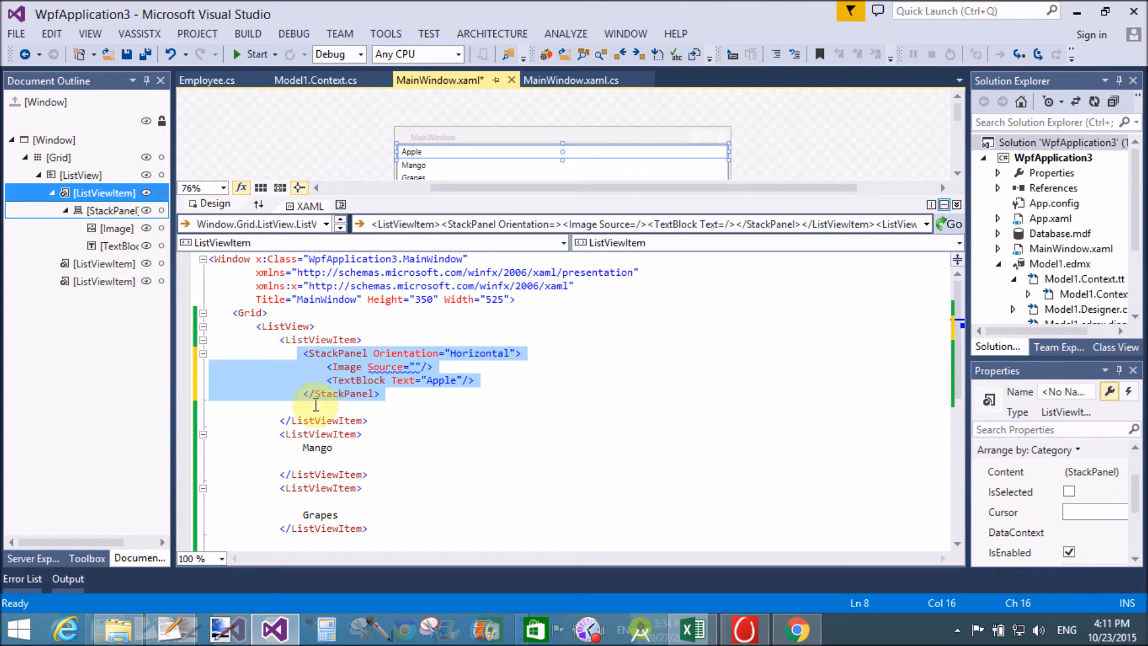
Step: Paste the StackPanel over the Mango and Grapes item text, then bring up File Explorer
click(371, 474)
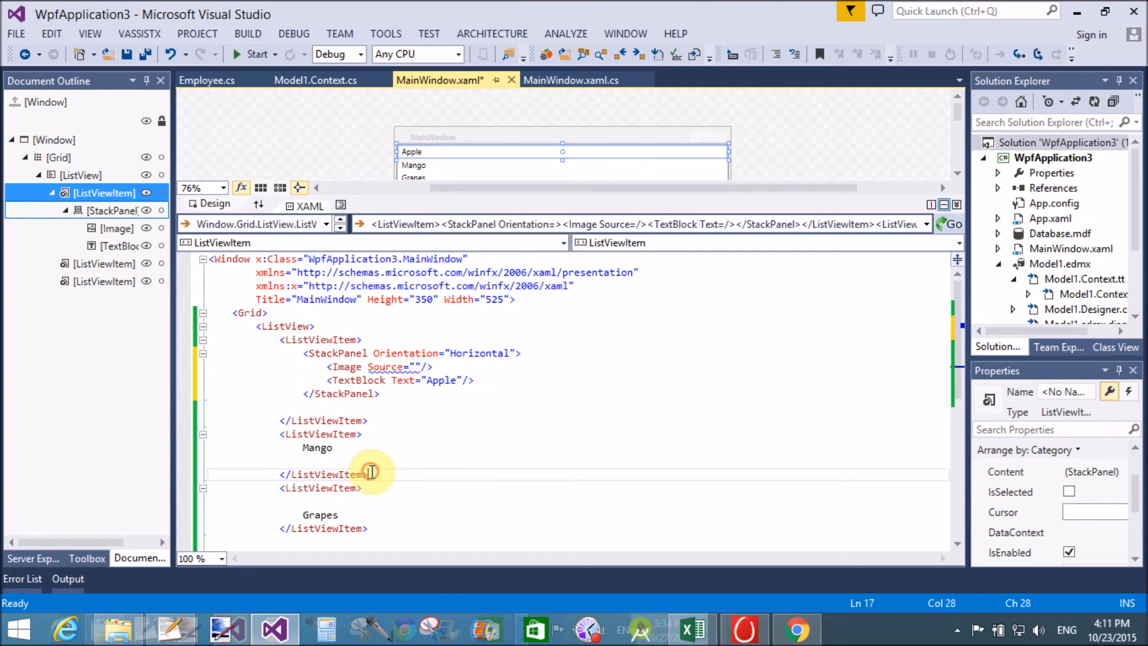
double_click(310, 447)
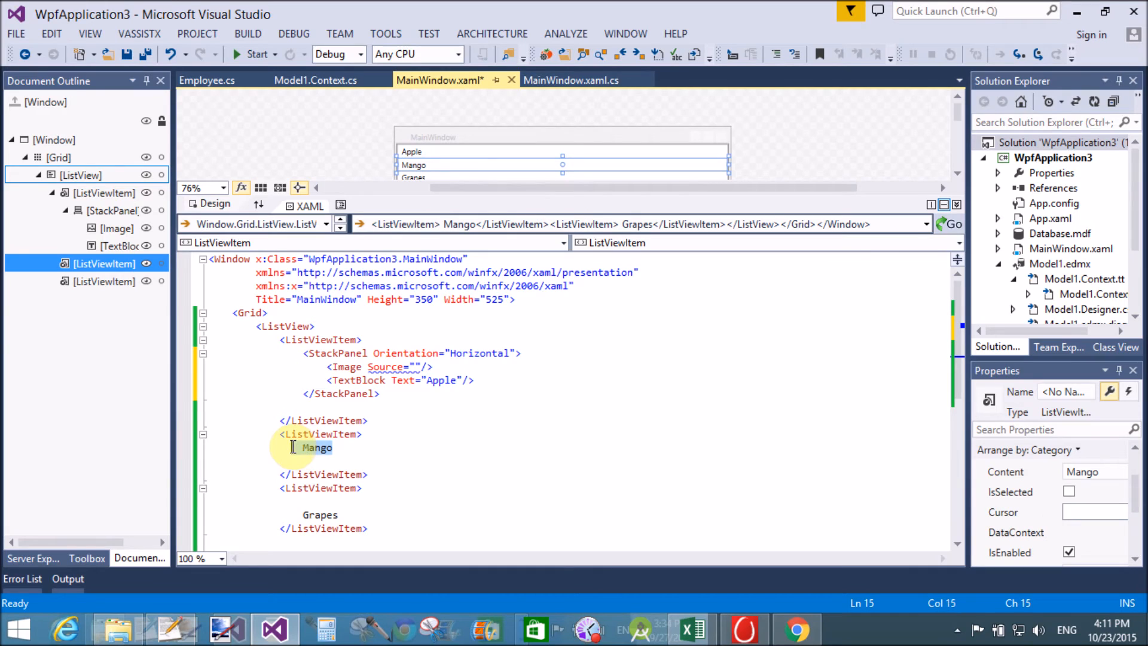
key(Delete)
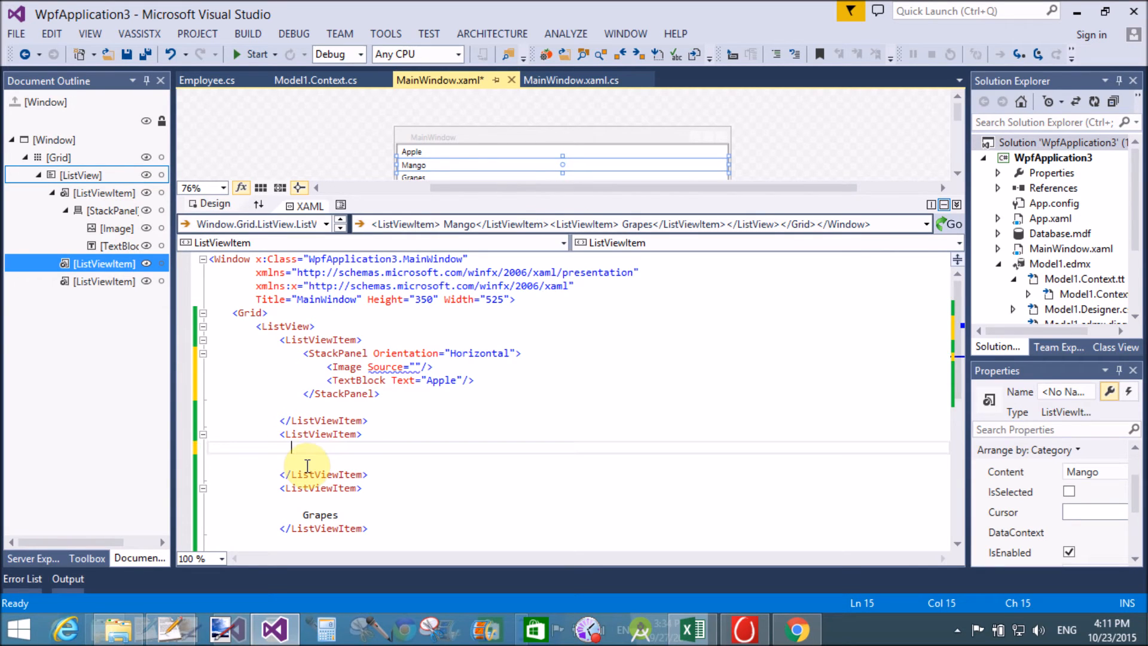
key(ctrl+v)
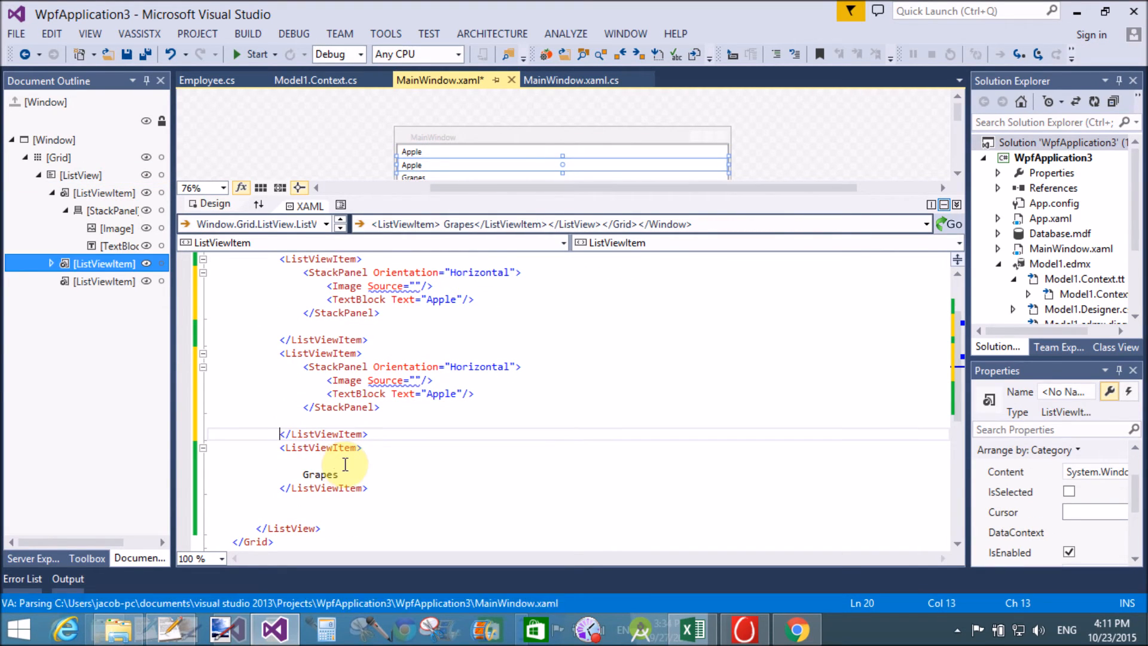
double_click(319, 473)
key(ctrl+v)
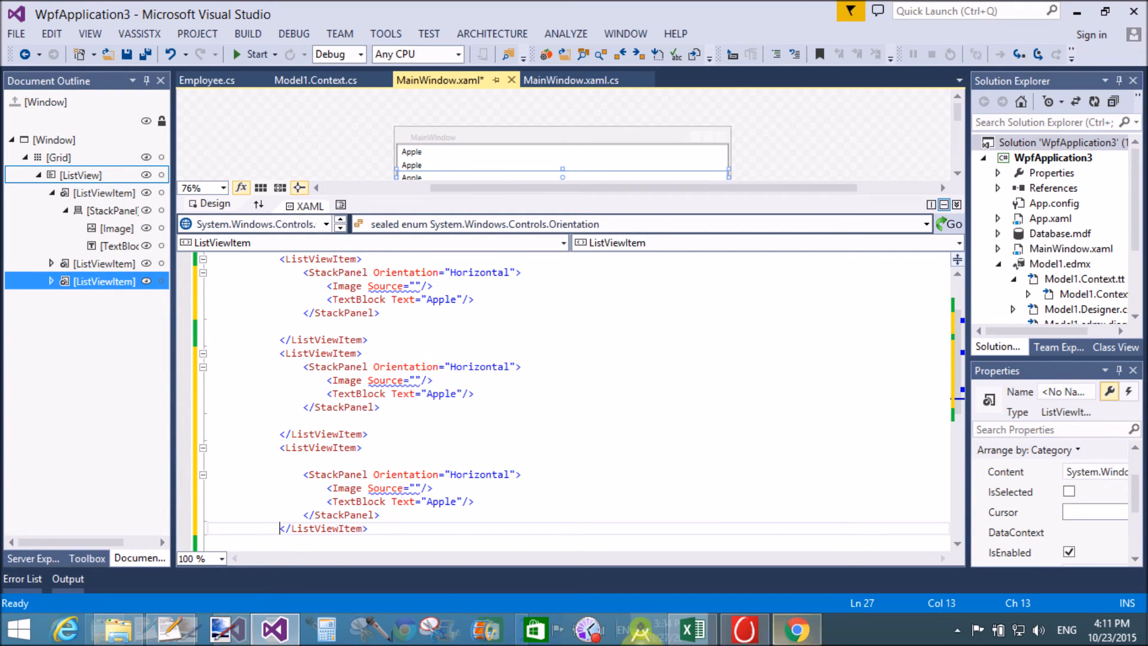
click(121, 633)
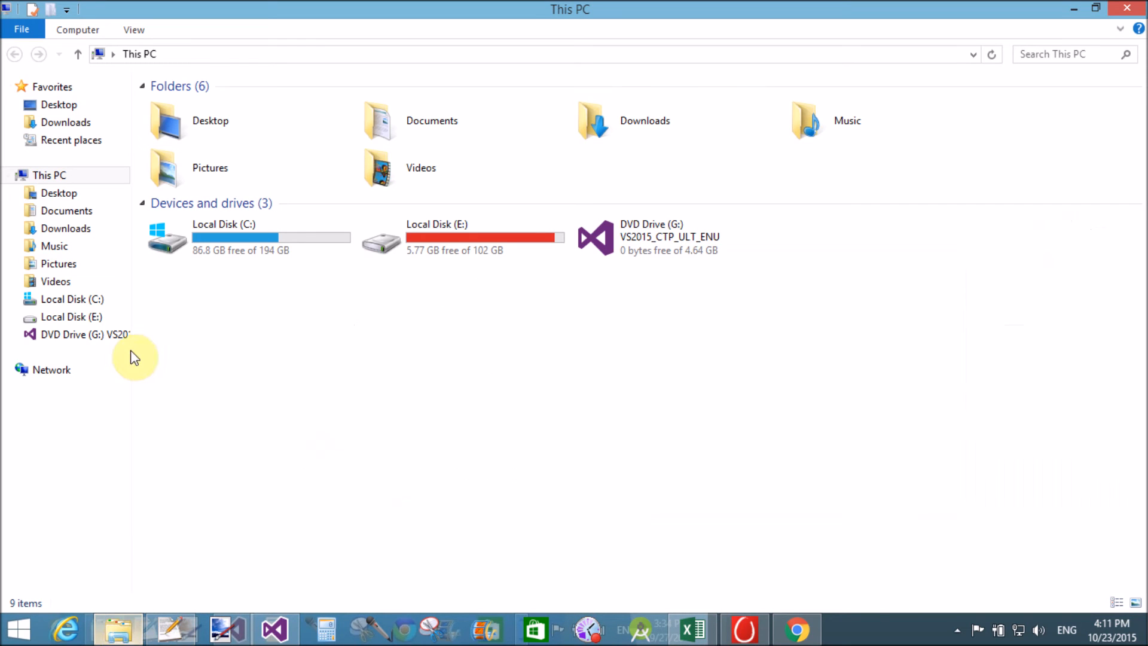
Step: In Pictures, select the apple, grapes and mango images together
click(59, 264)
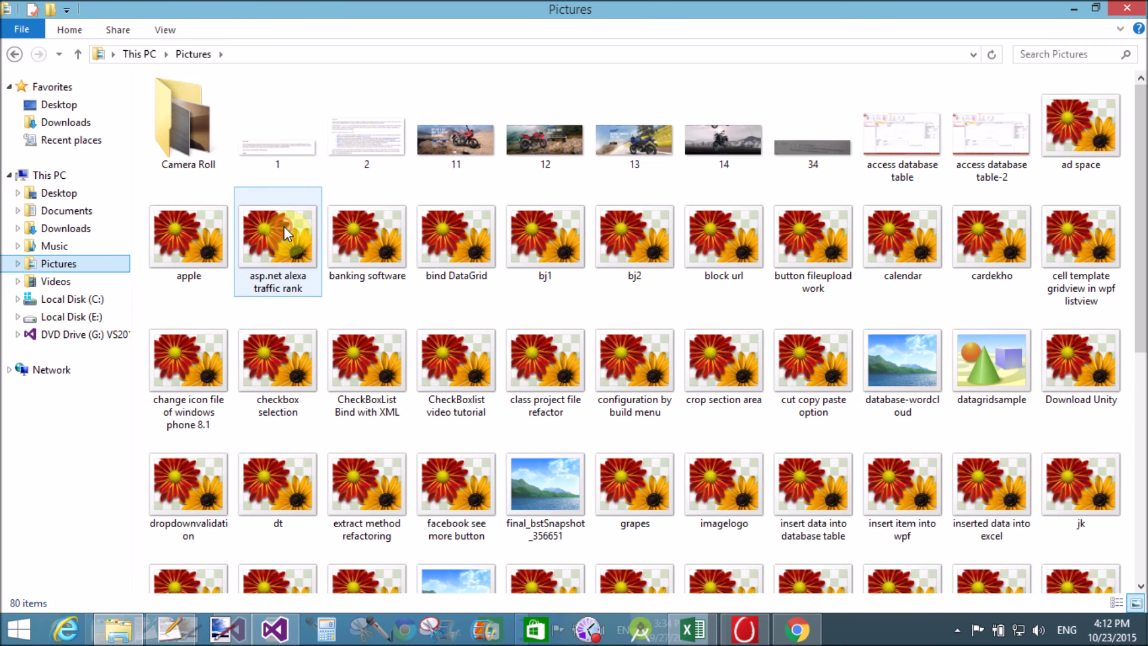
click(284, 227)
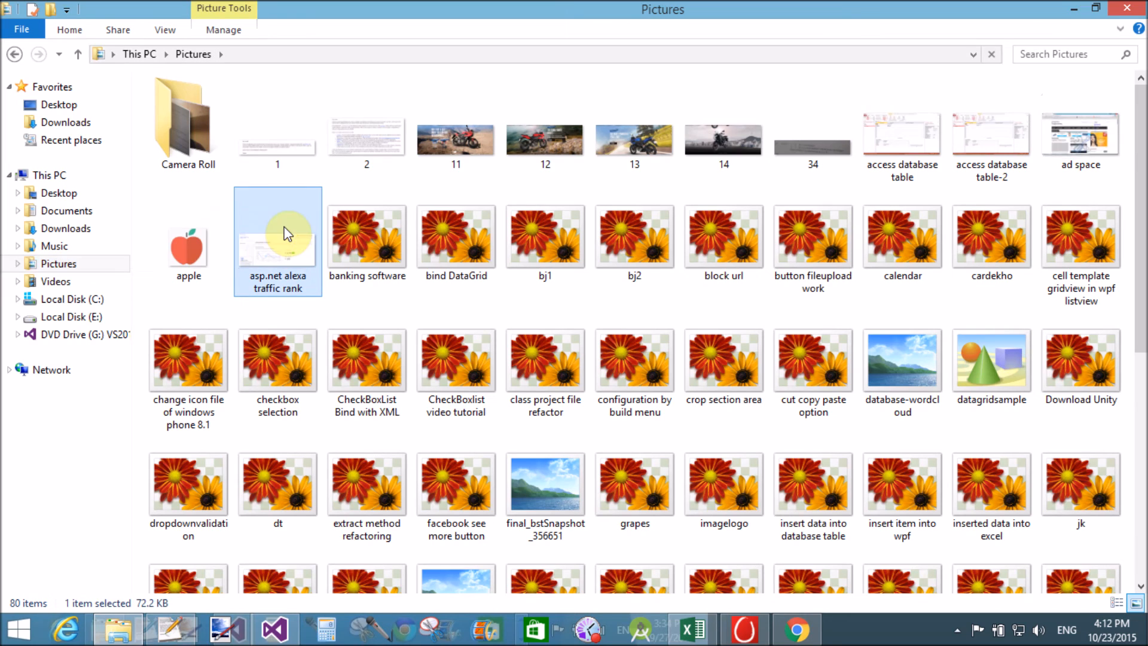
click(199, 250)
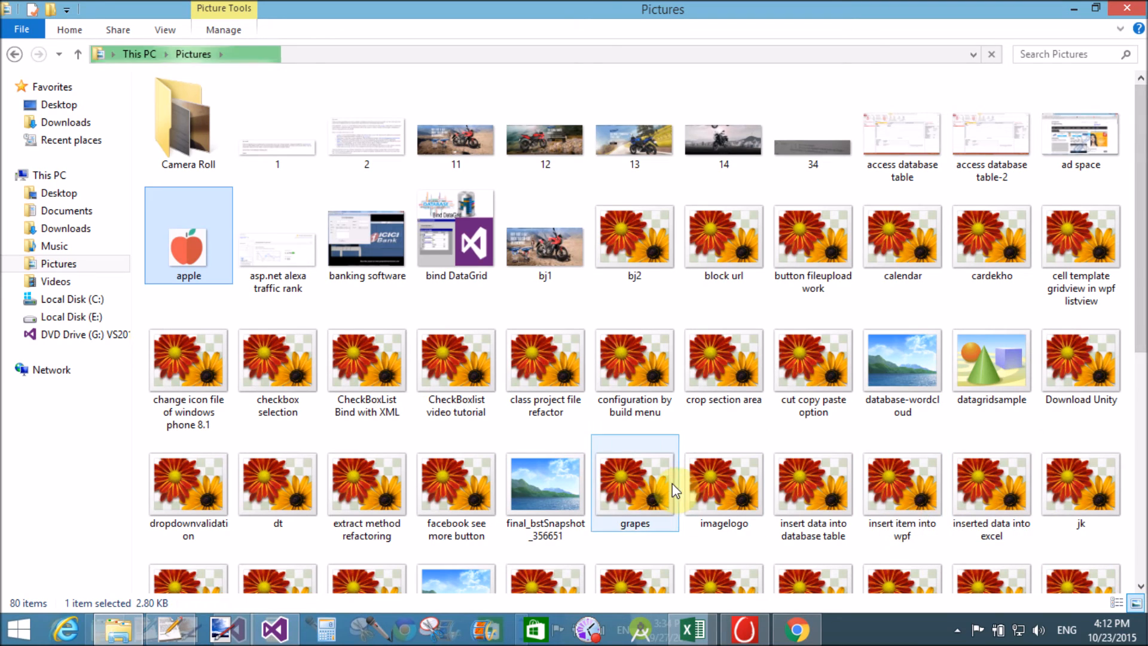
ctrl+click(657, 483)
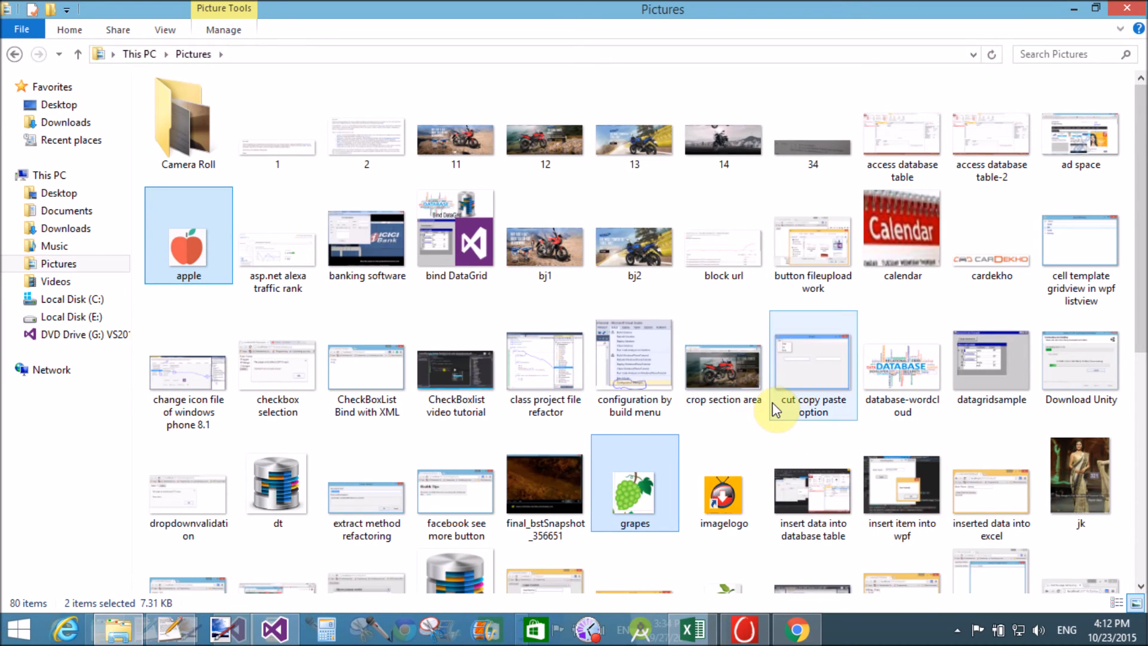
click(1141, 556)
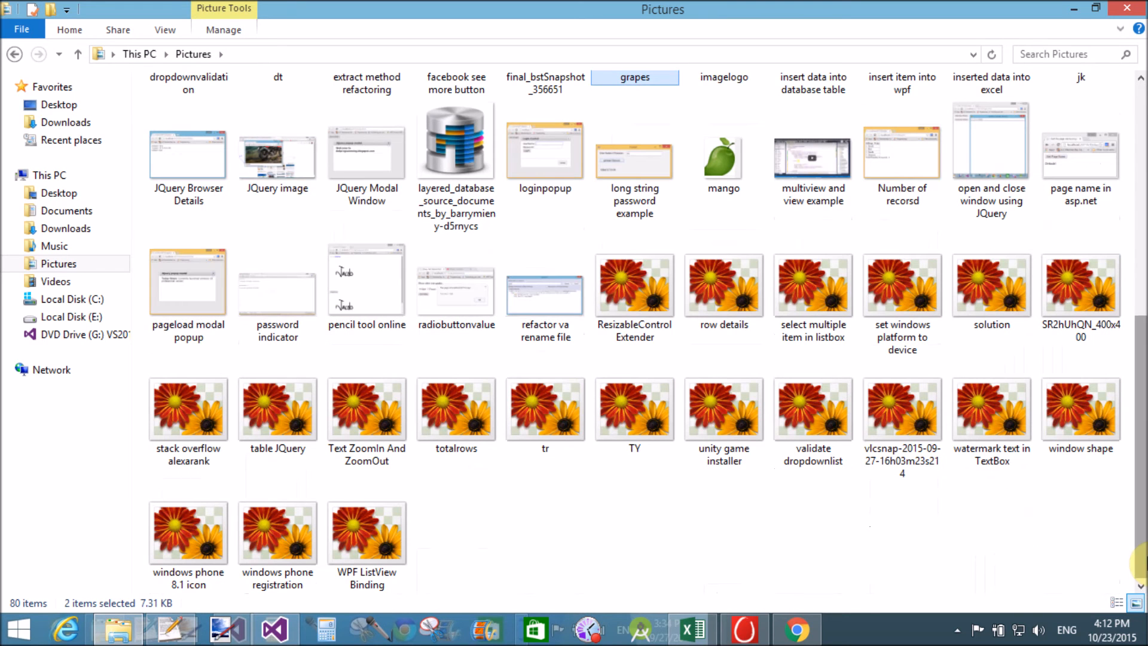
ctrl+click(754, 180)
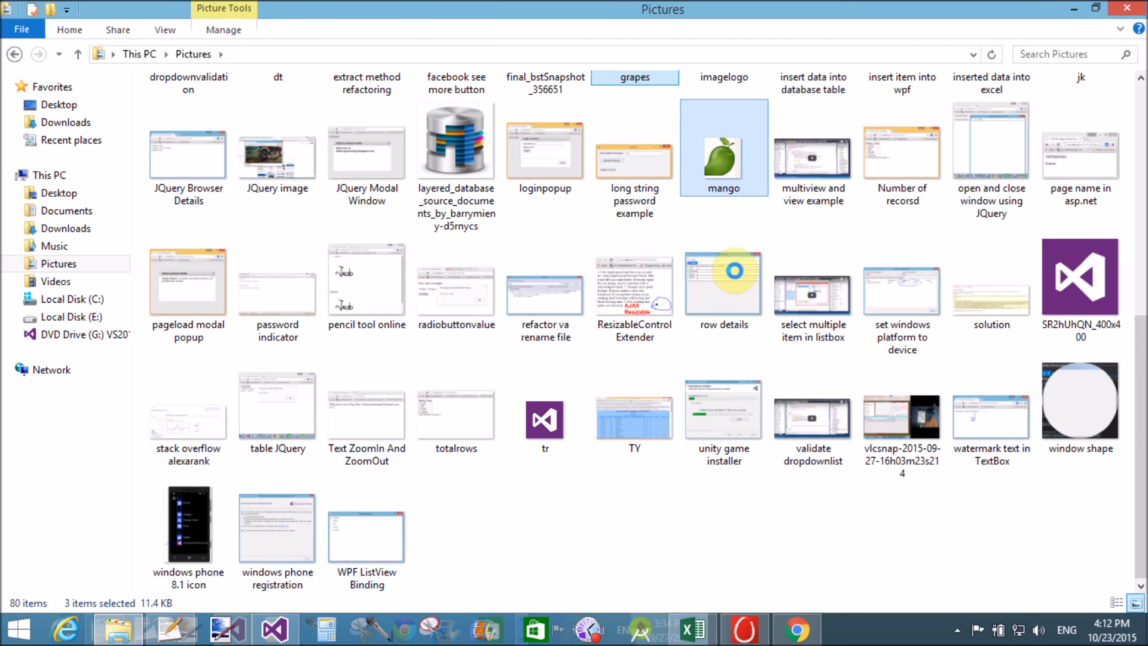
Step: Copy the three selected pictures and return to the WpfApplication3 project
right_click(736, 273)
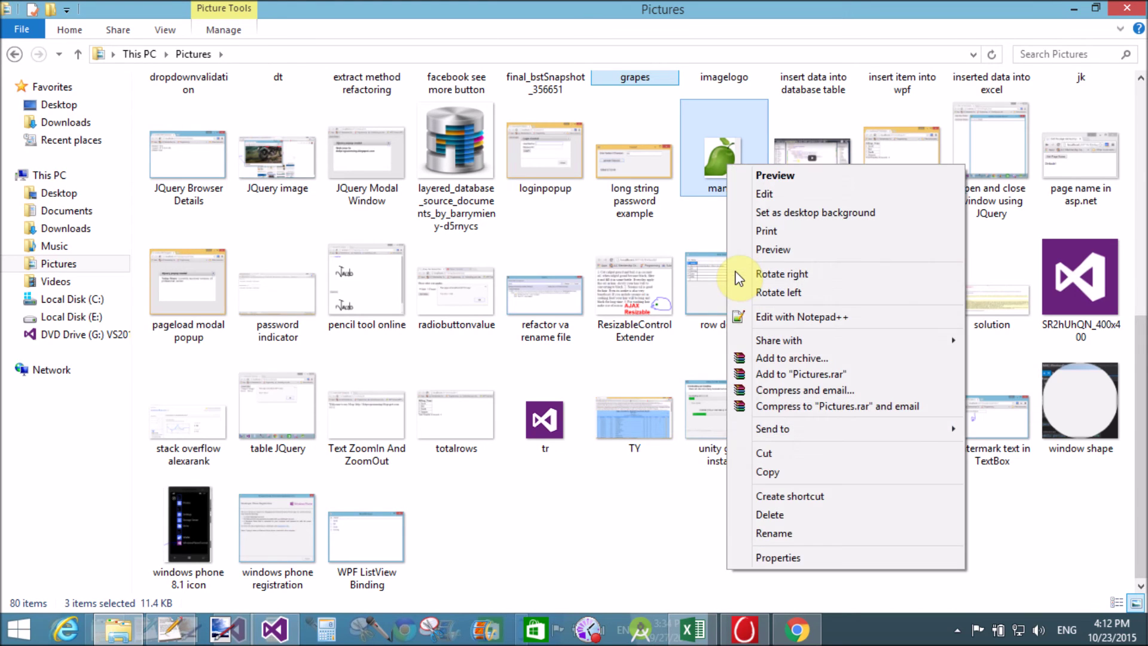
click(767, 473)
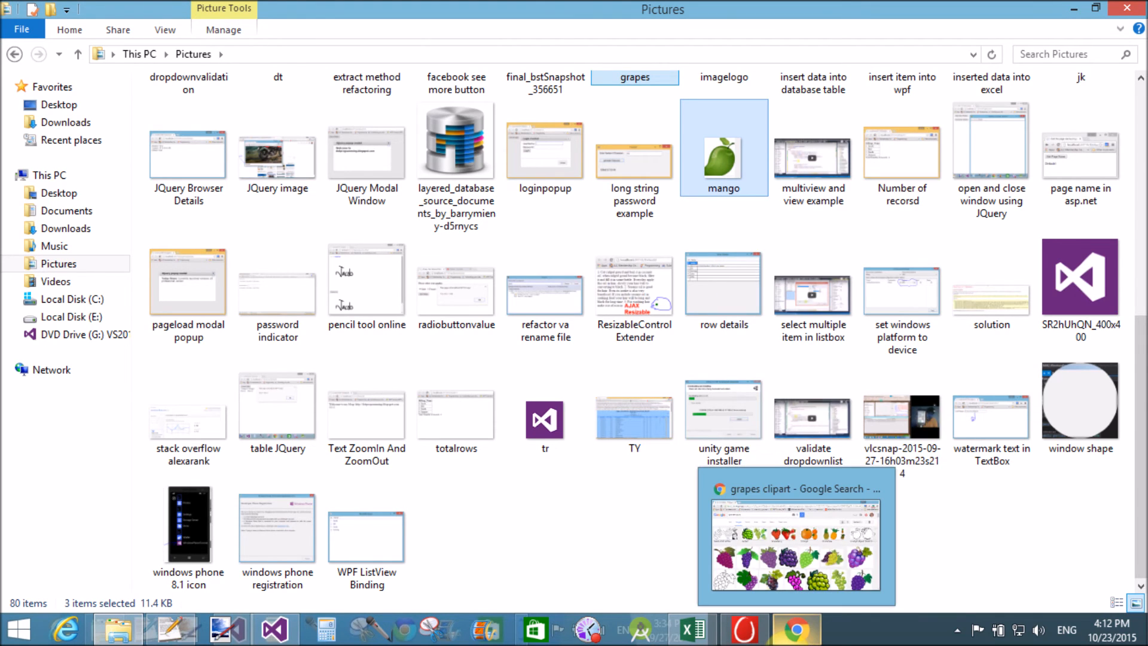
mouse_move(796, 630)
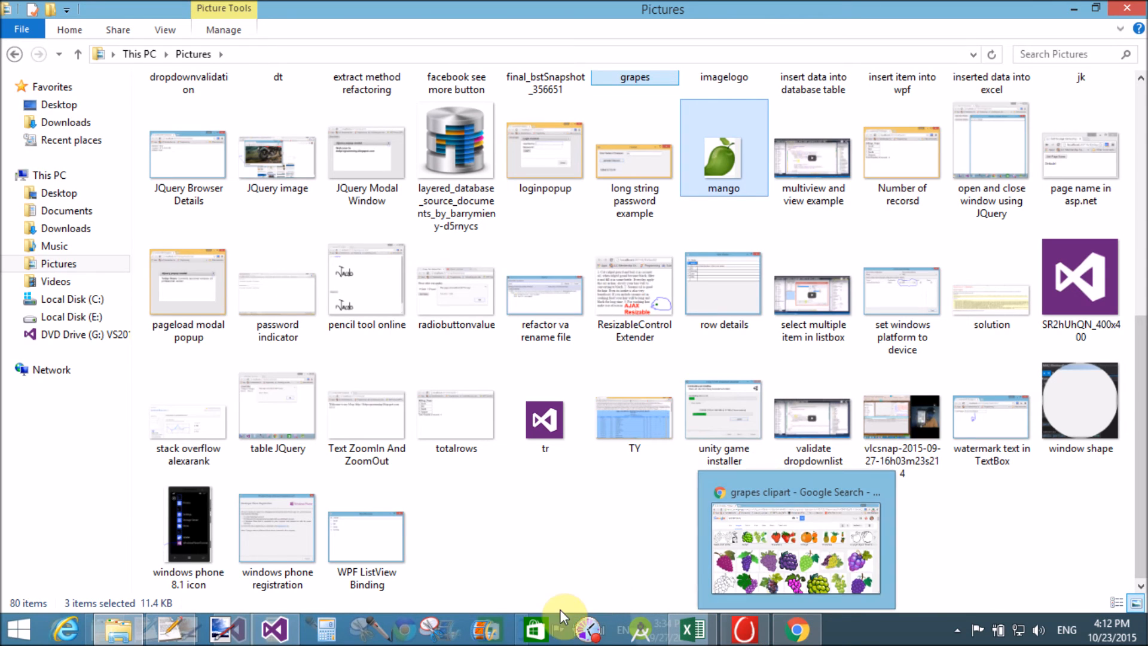
click(274, 629)
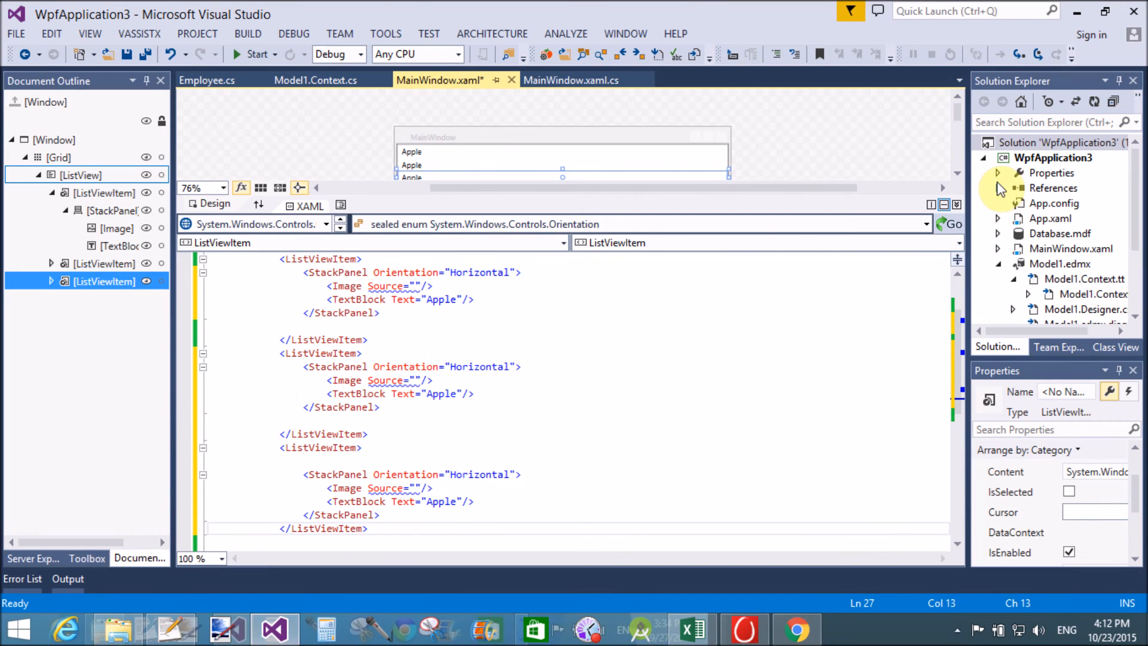
Step: Paste the copied apple, grapes and mango pictures into the WpfApplication3 project
click(1041, 160)
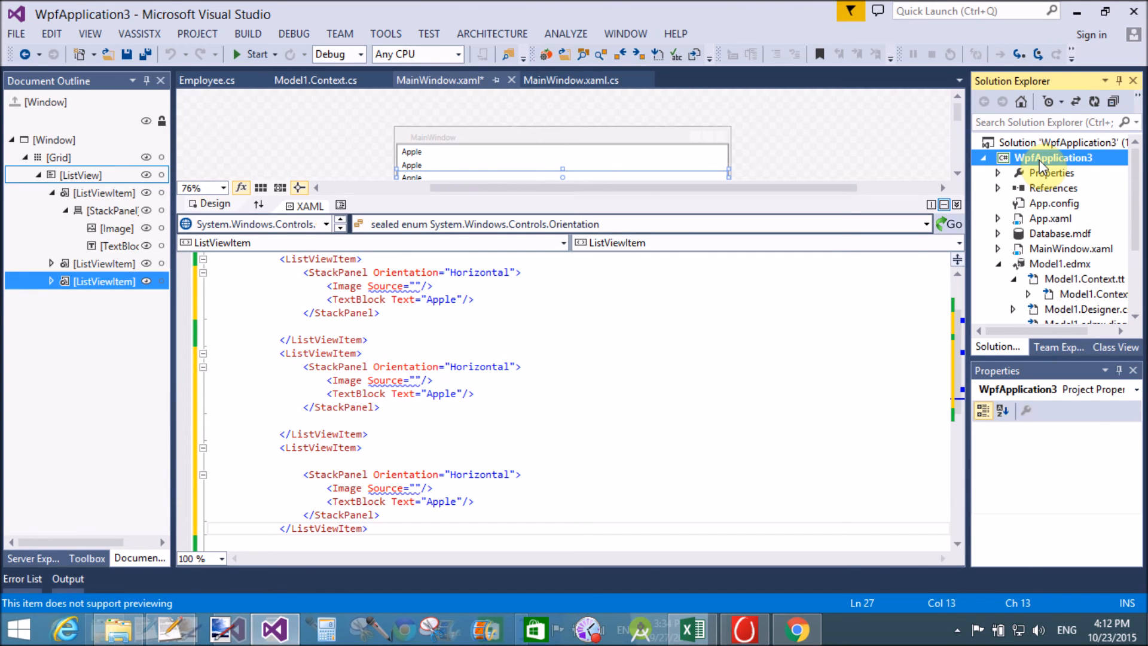
right_click(1040, 159)
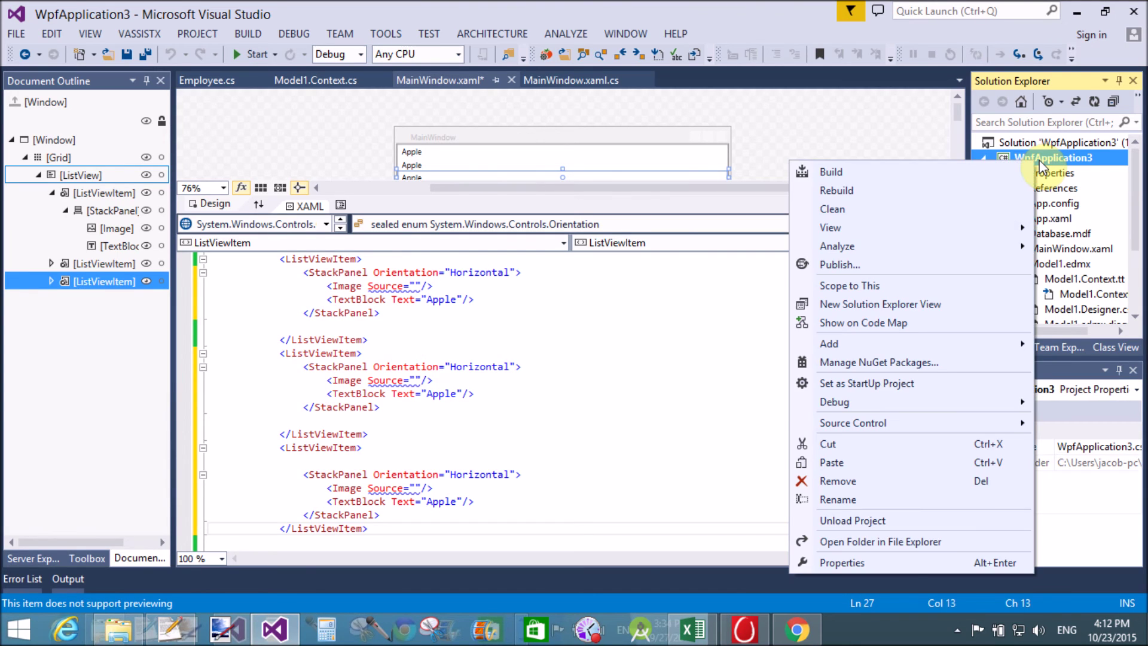
click(872, 465)
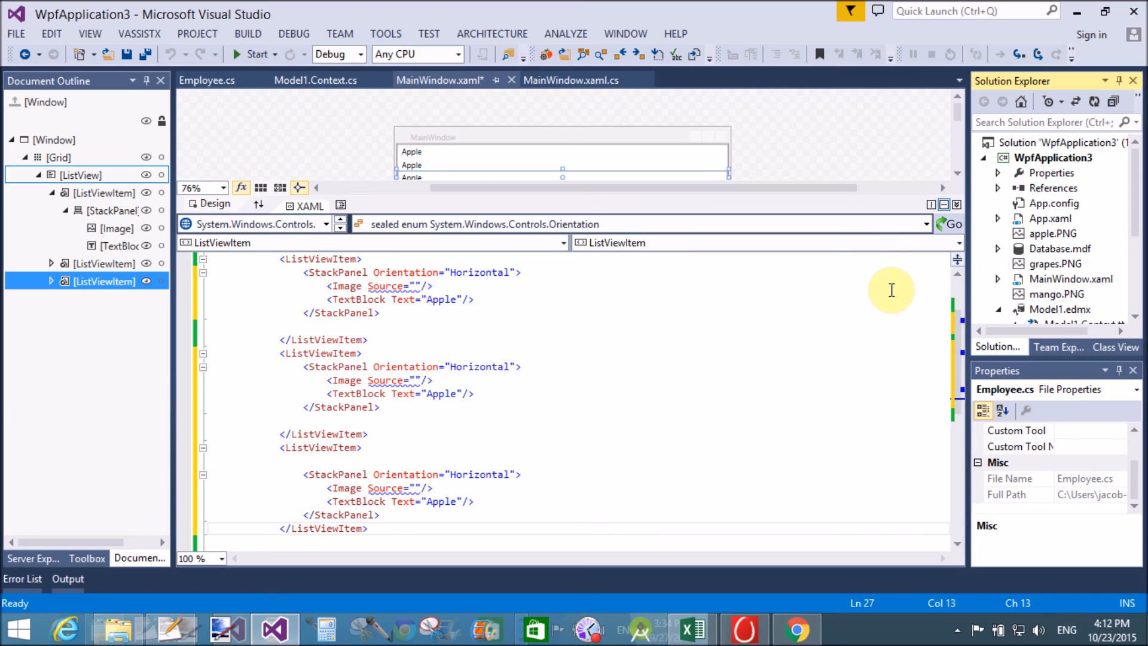
mouse_move(426, 286)
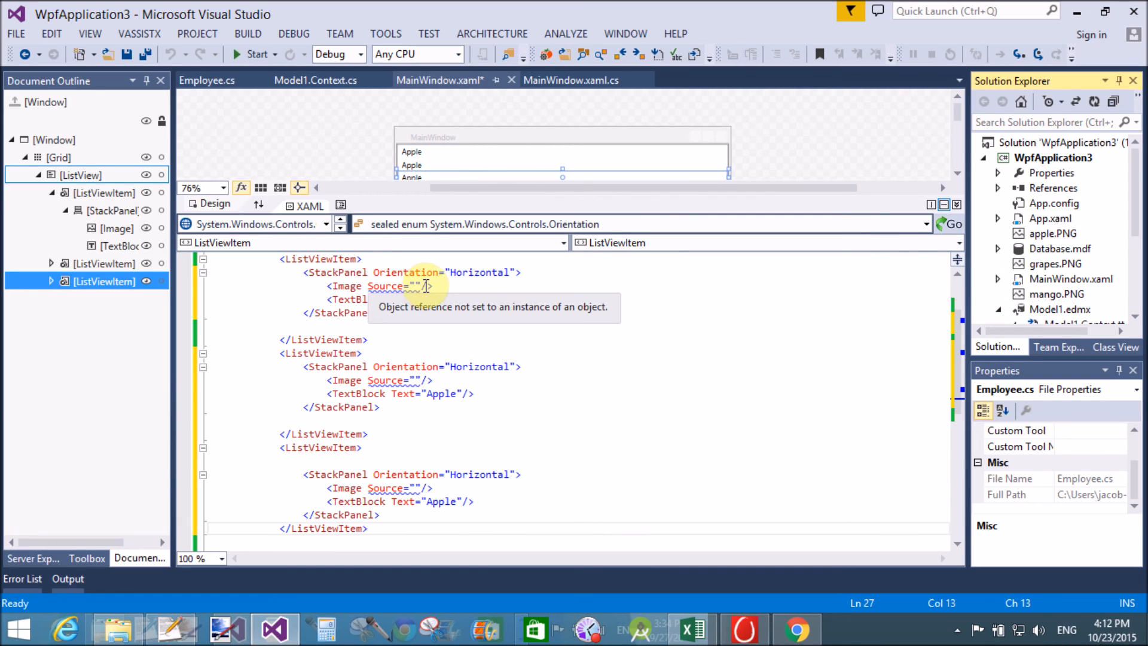
Step: Set the three Image Source values to apple.png, mango.png and grapes.png
click(417, 286)
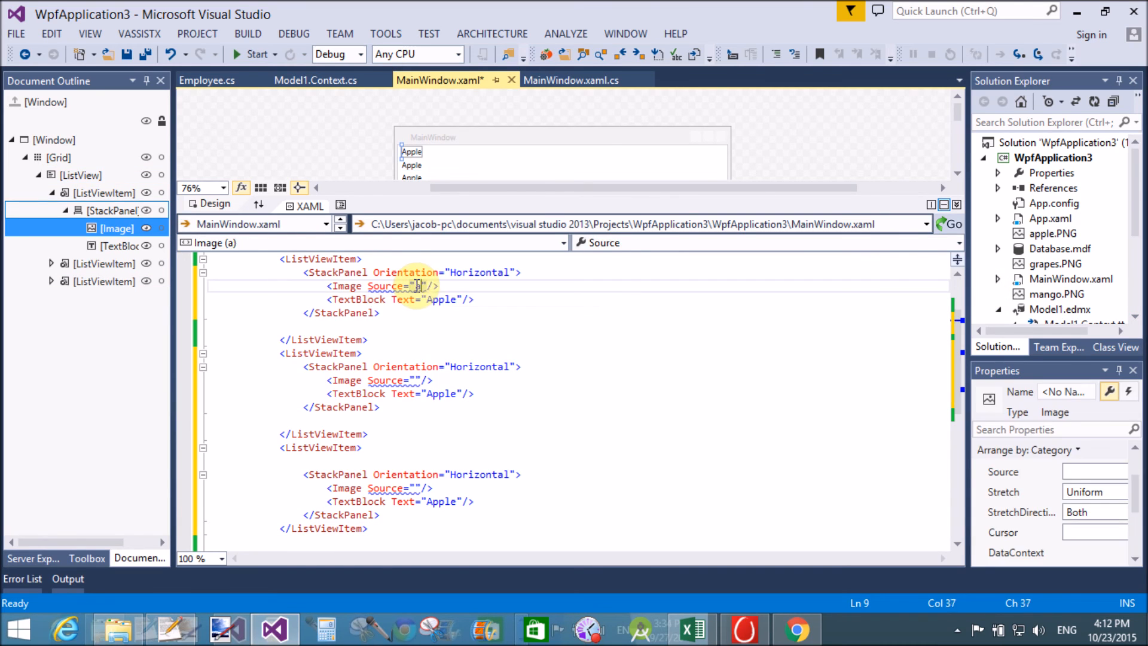
text(apples)
key(BackSpace)
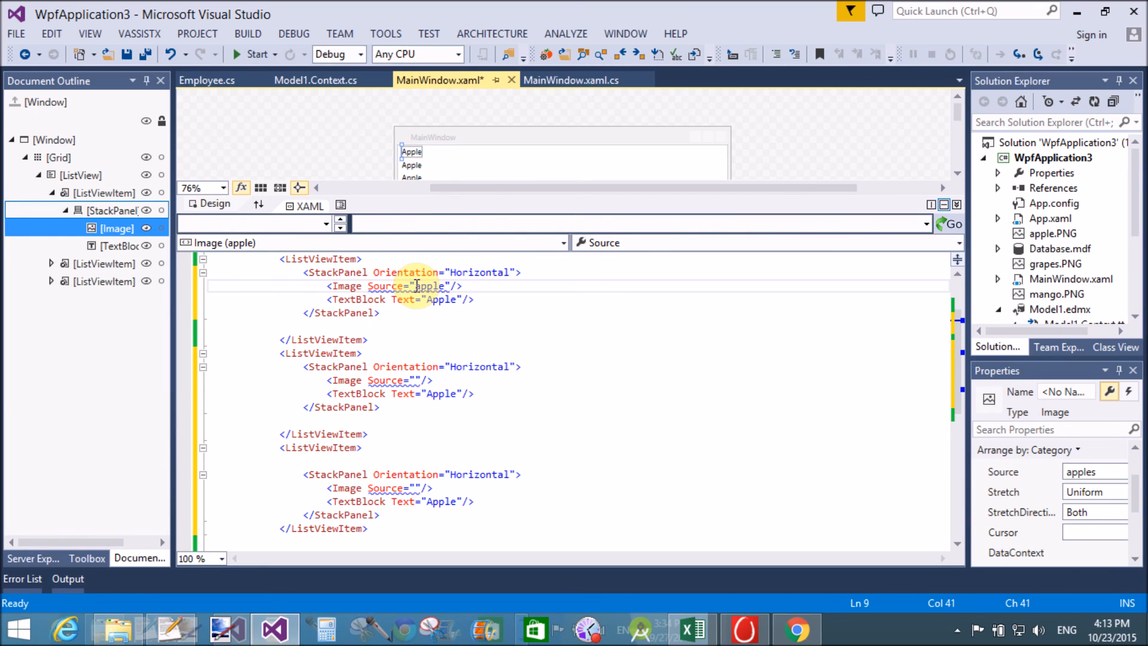
text(.png)
click(417, 380)
text(mang)
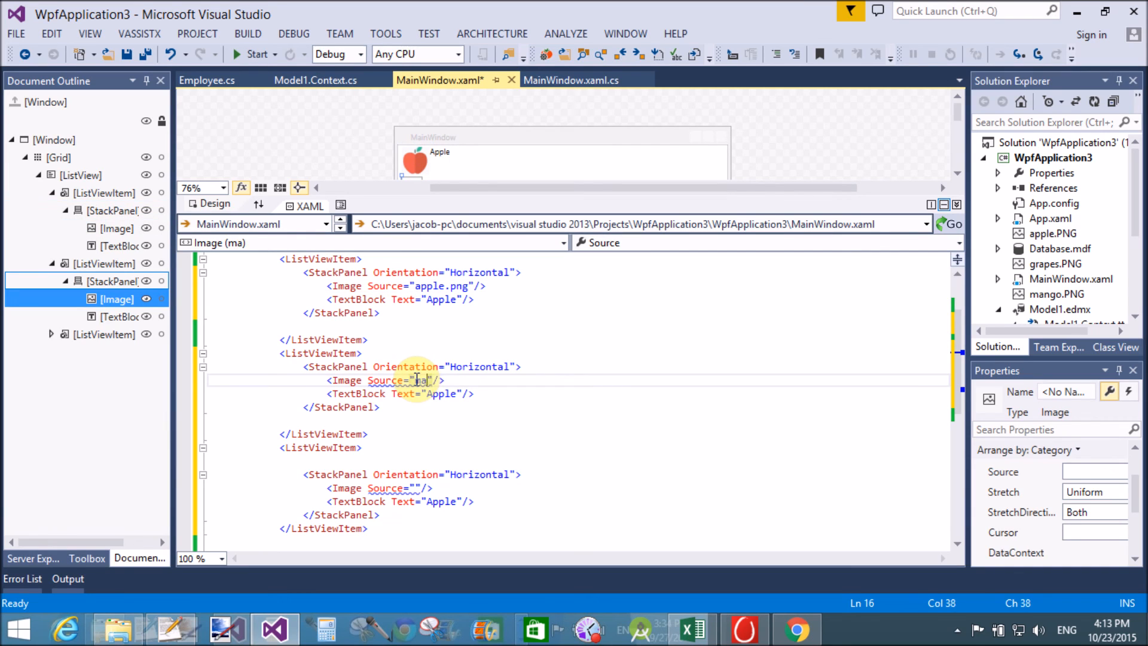
text(png)
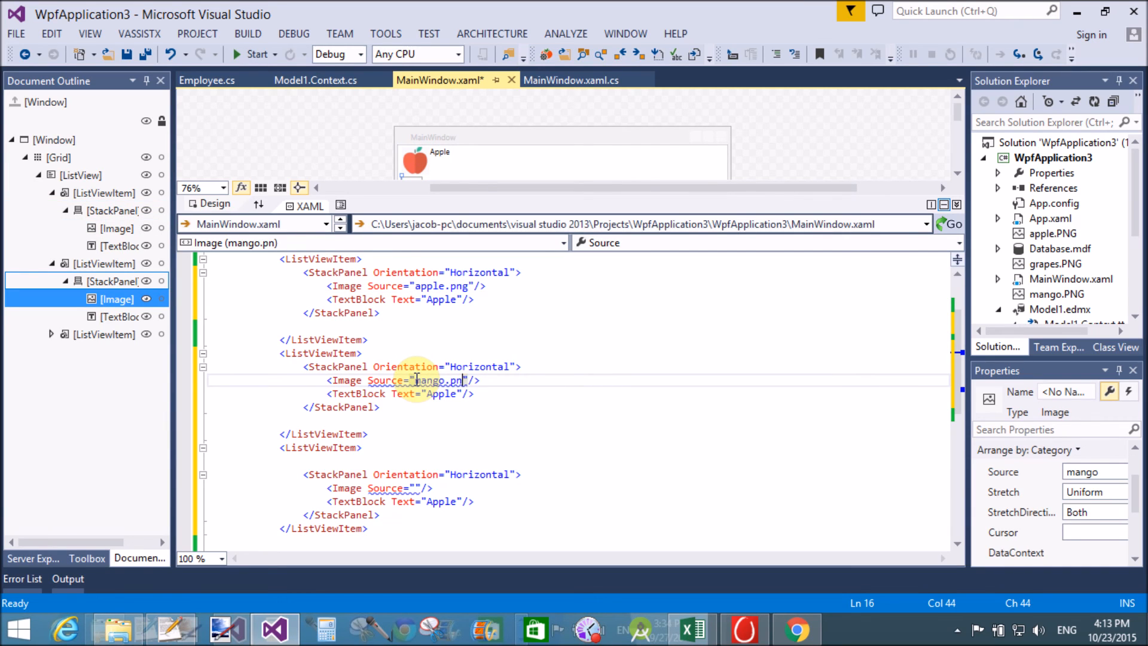
click(418, 487)
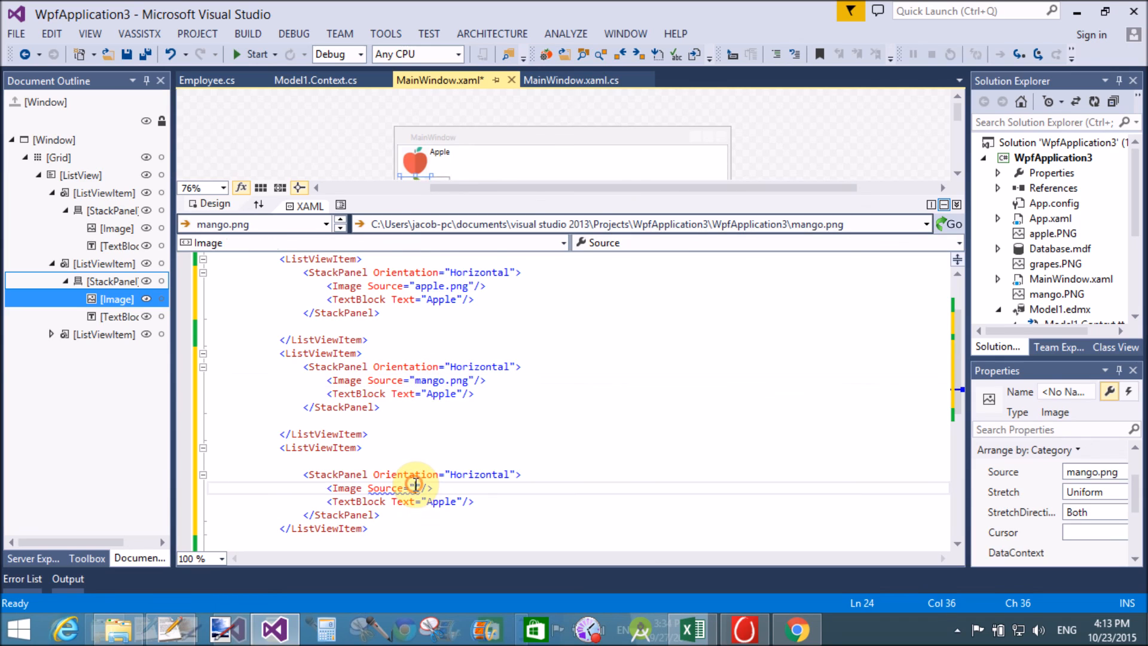
text(grapes.)
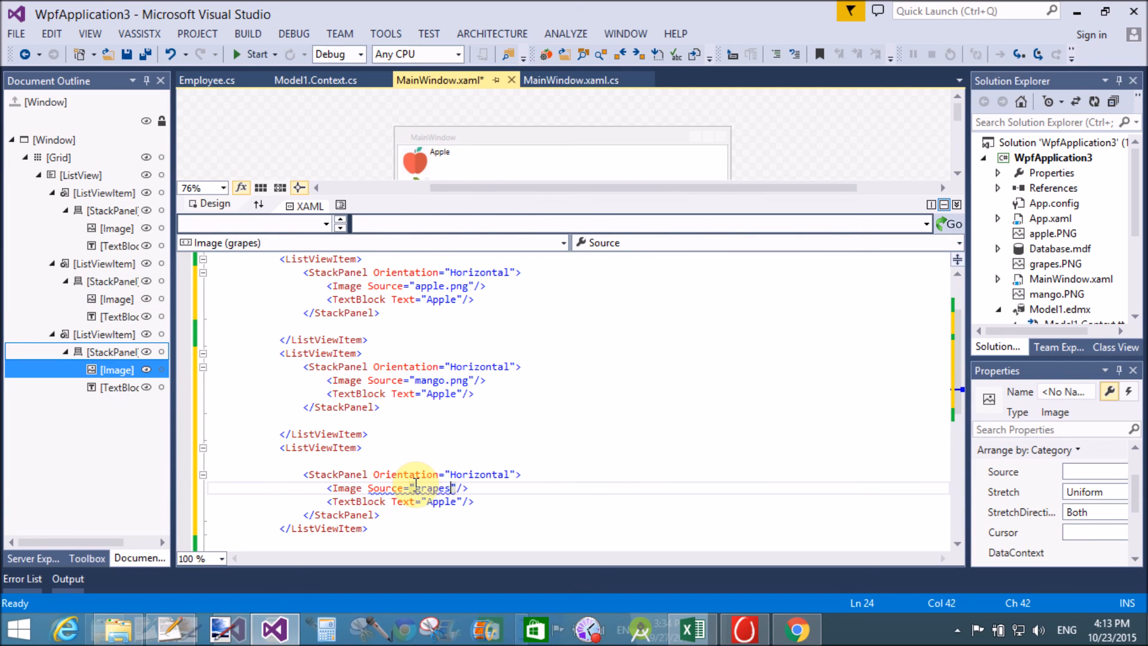
text(png)
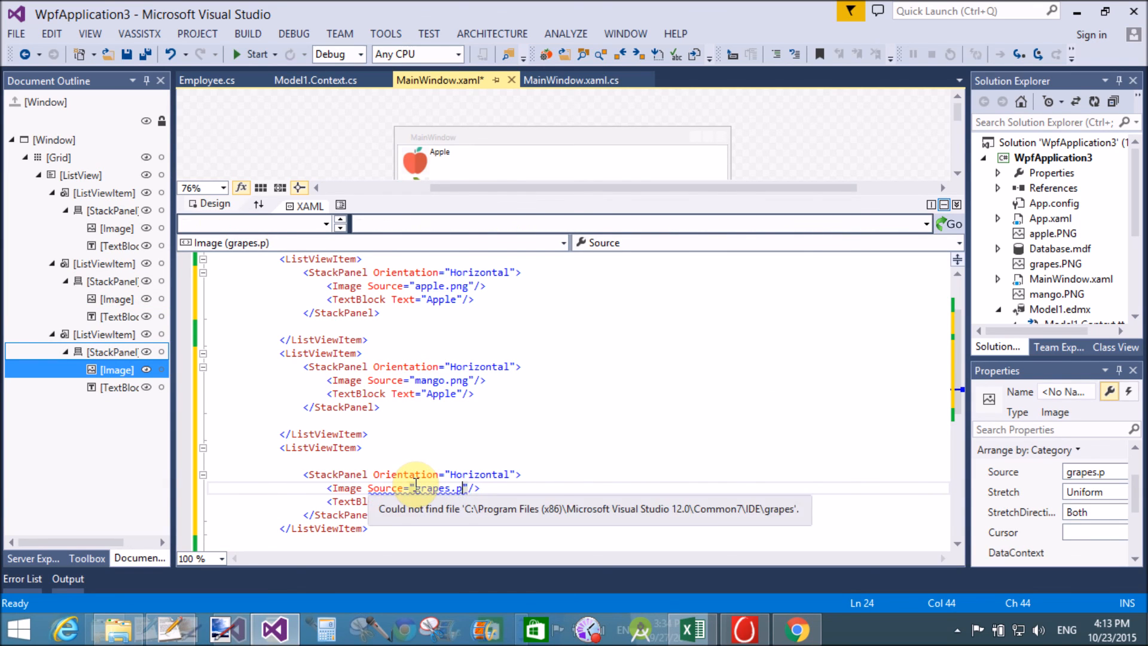
click(958, 284)
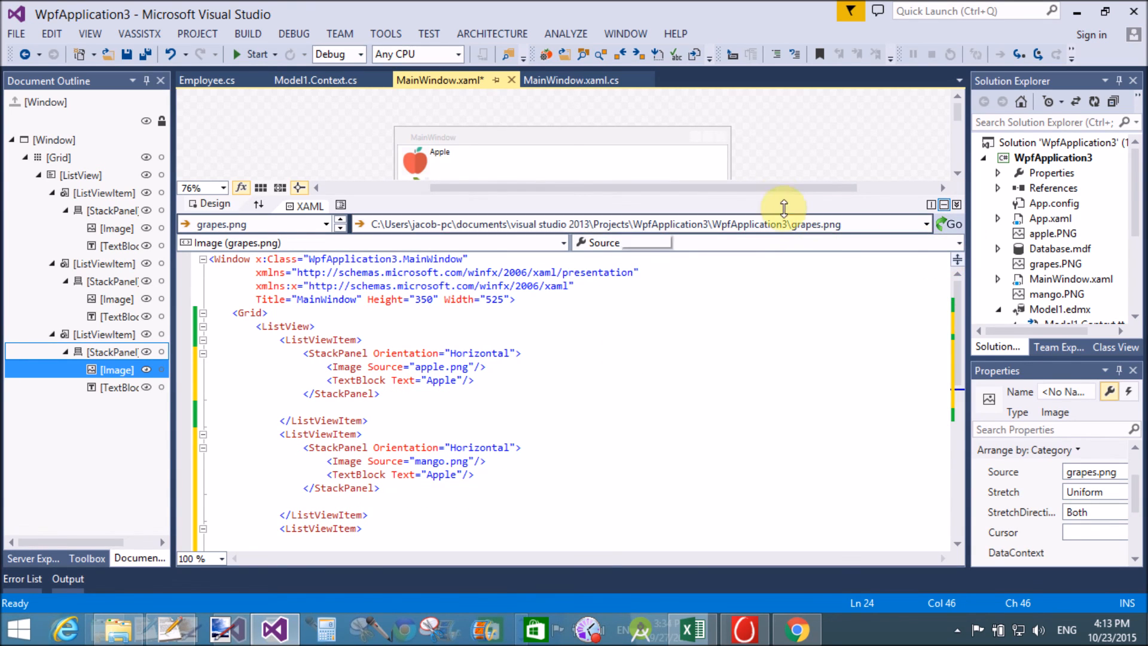
Step: Enlarge the designer, save MainWindow.xaml and start the app
drag(783, 194, 783, 332)
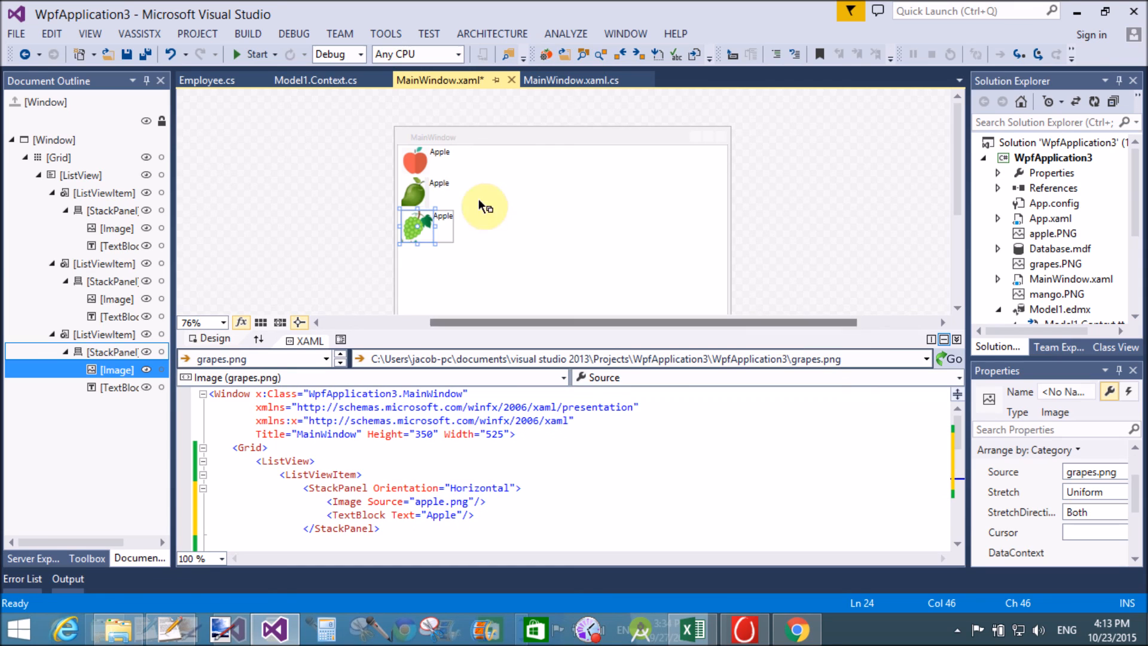
click(475, 297)
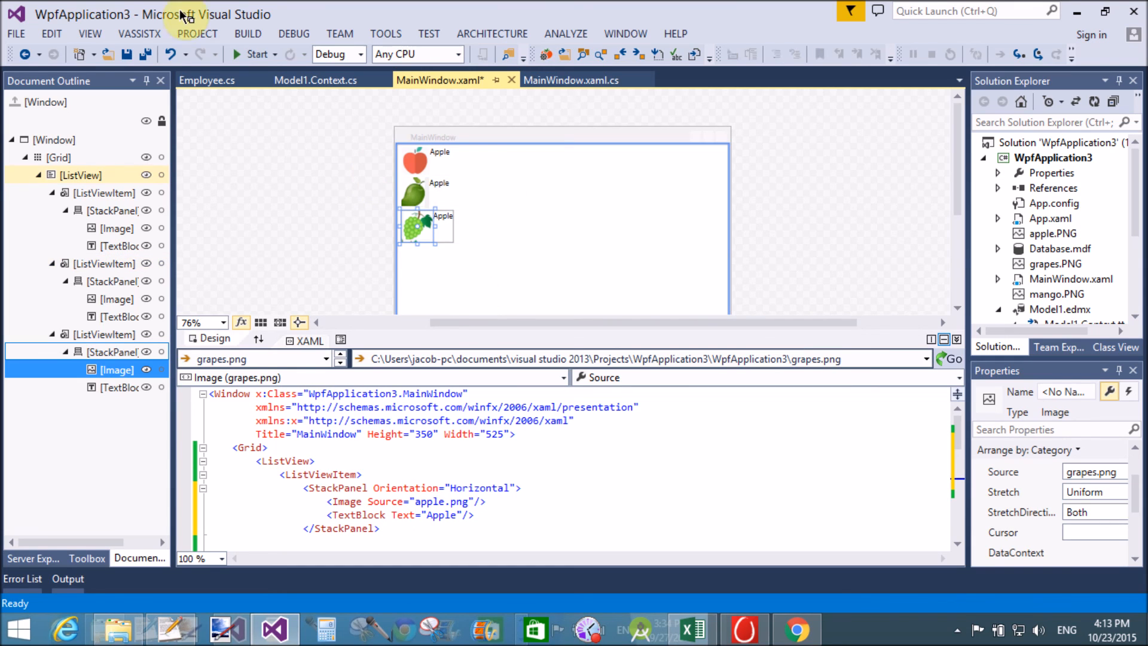
click(124, 54)
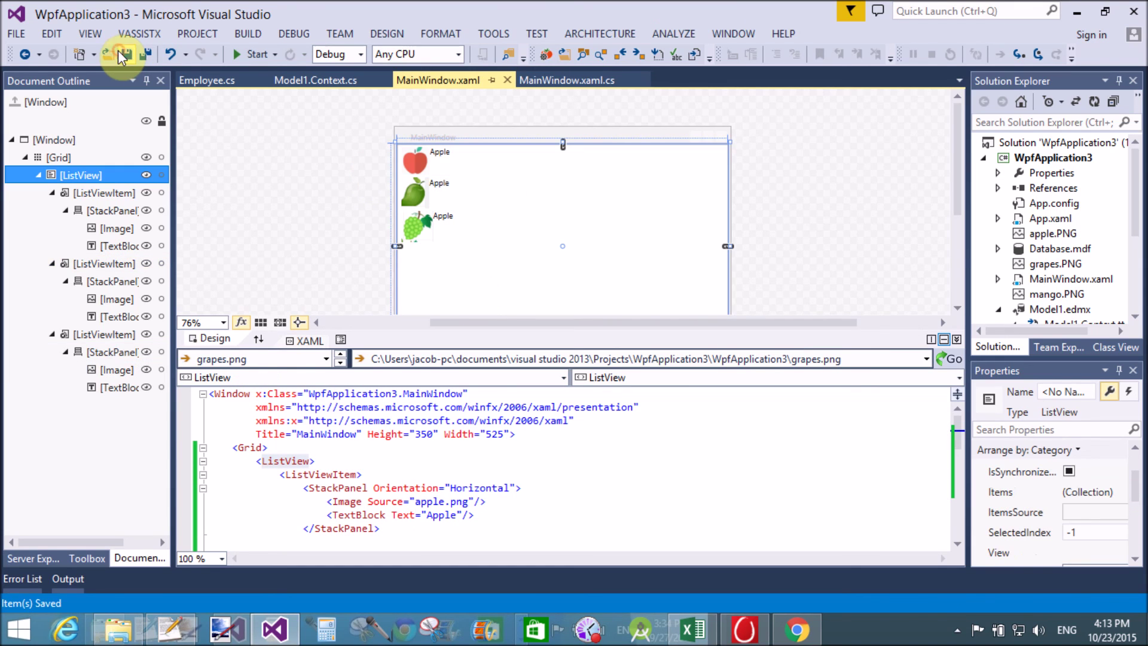
click(257, 54)
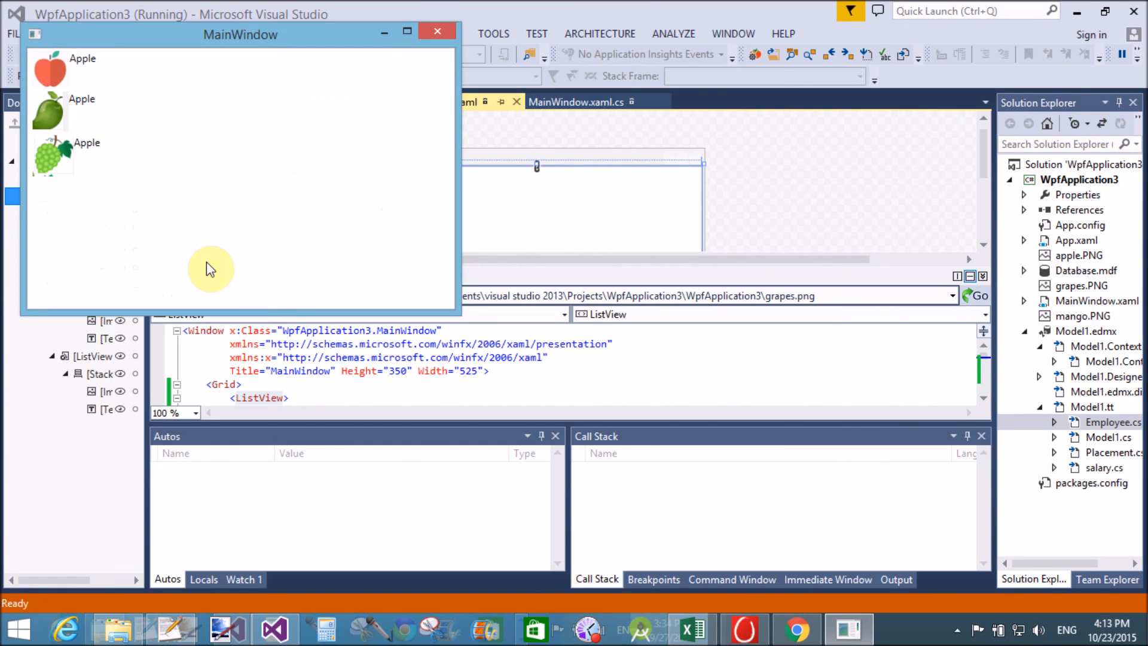
Step: Select the mango and apple items in the running window, then close it back to the designer
click(98, 110)
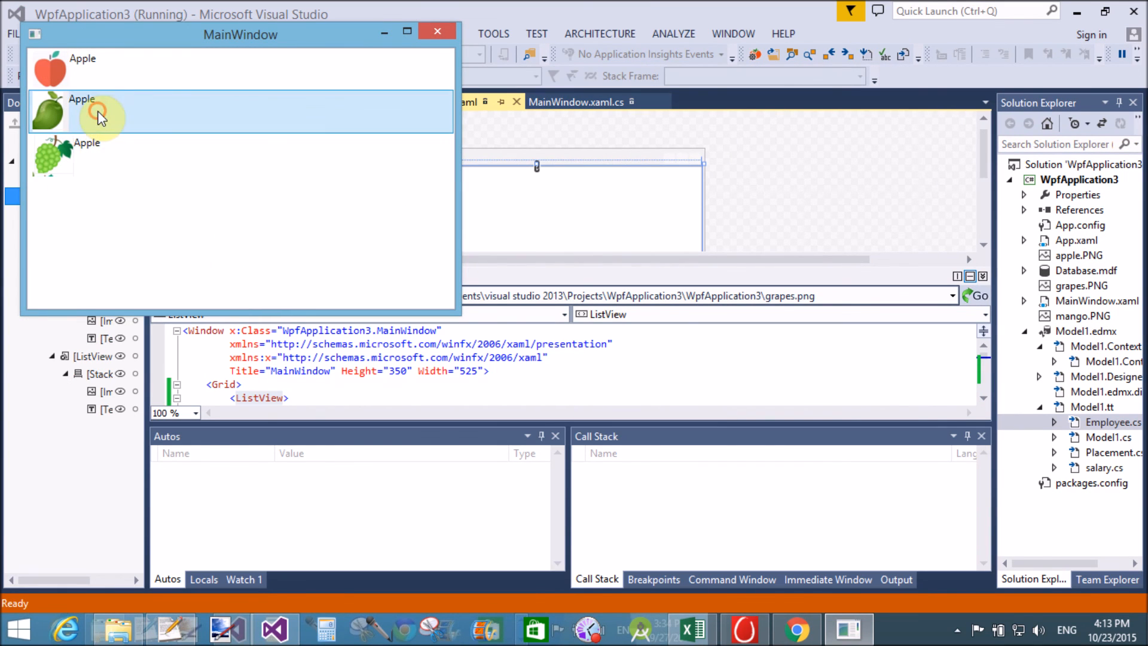
click(102, 79)
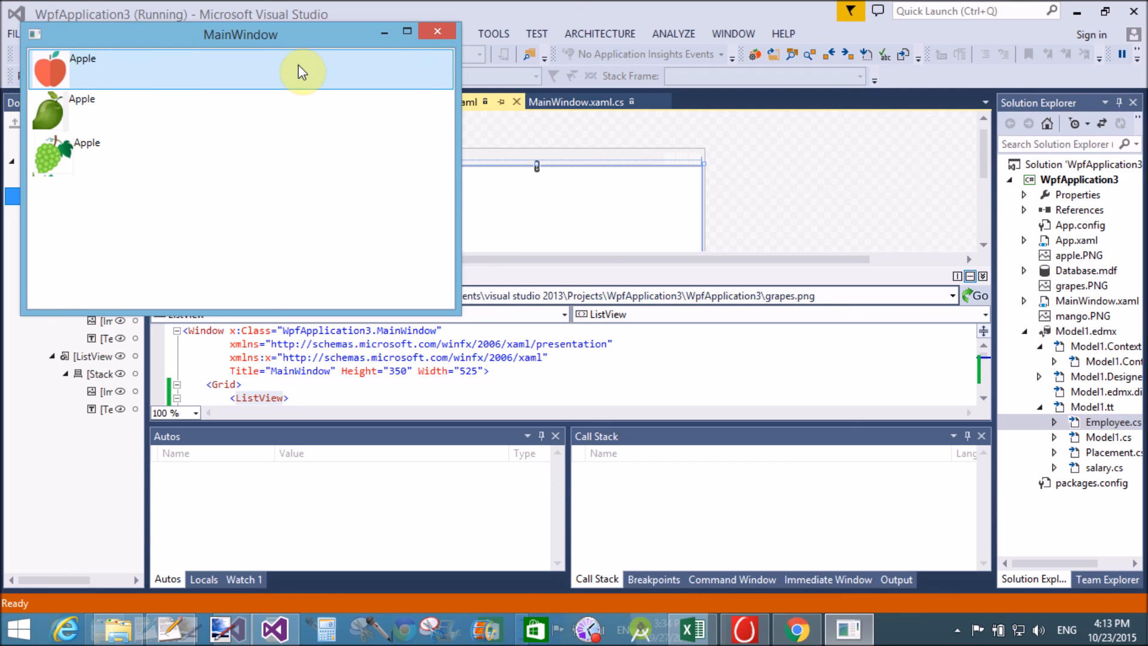
click(437, 34)
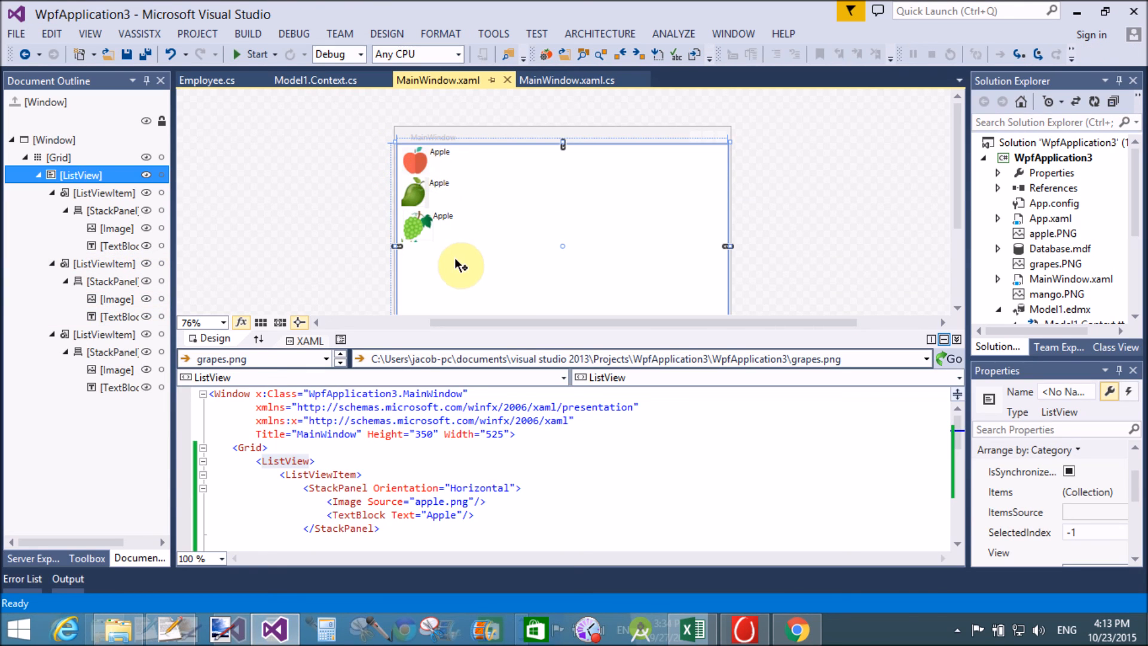
click(955, 631)
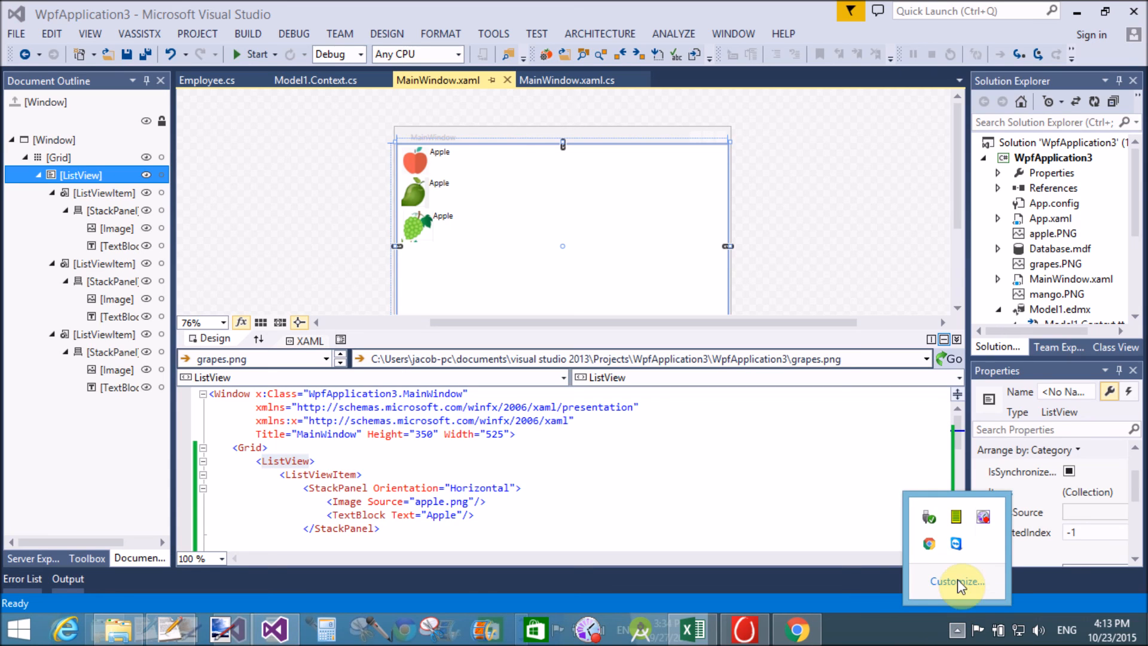
click(984, 522)
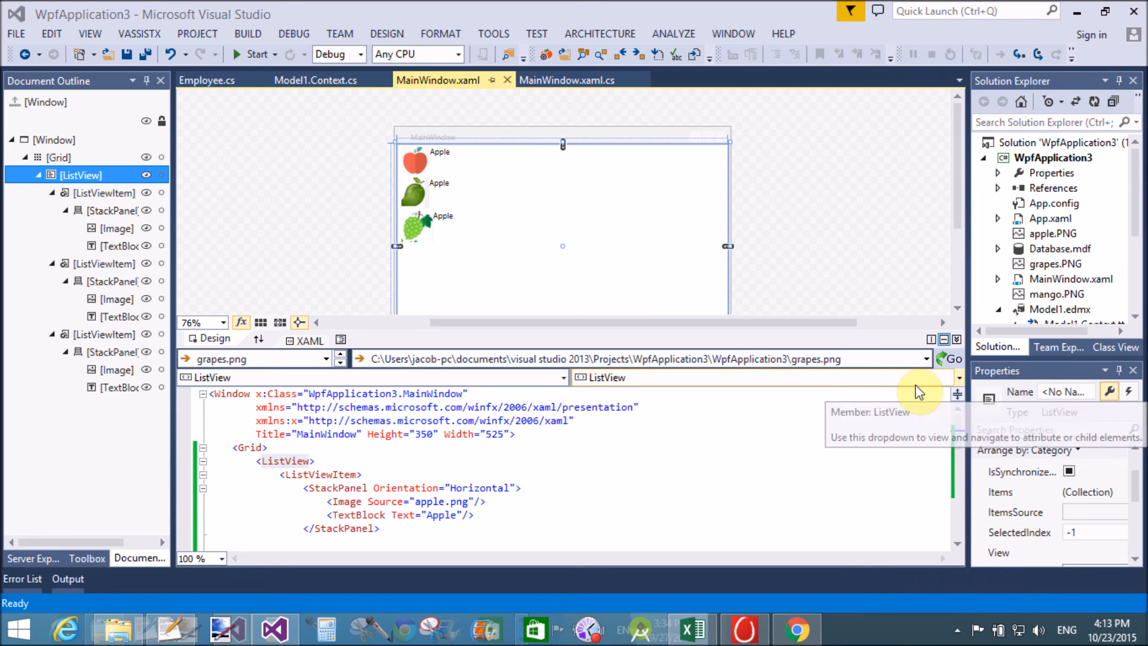
click(958, 221)
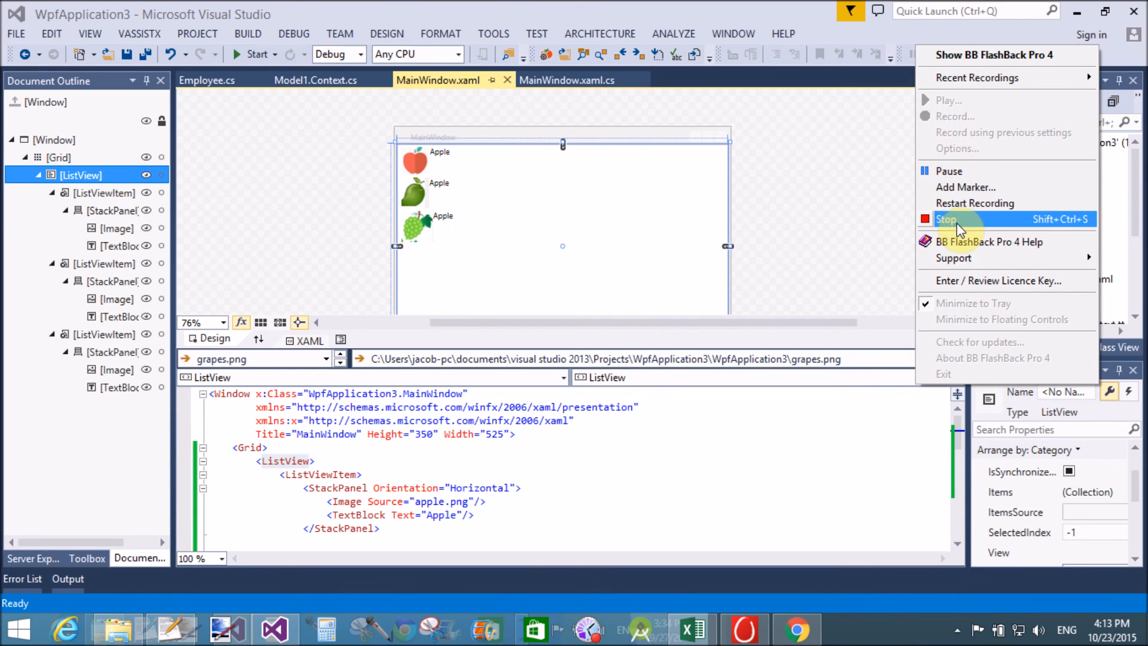